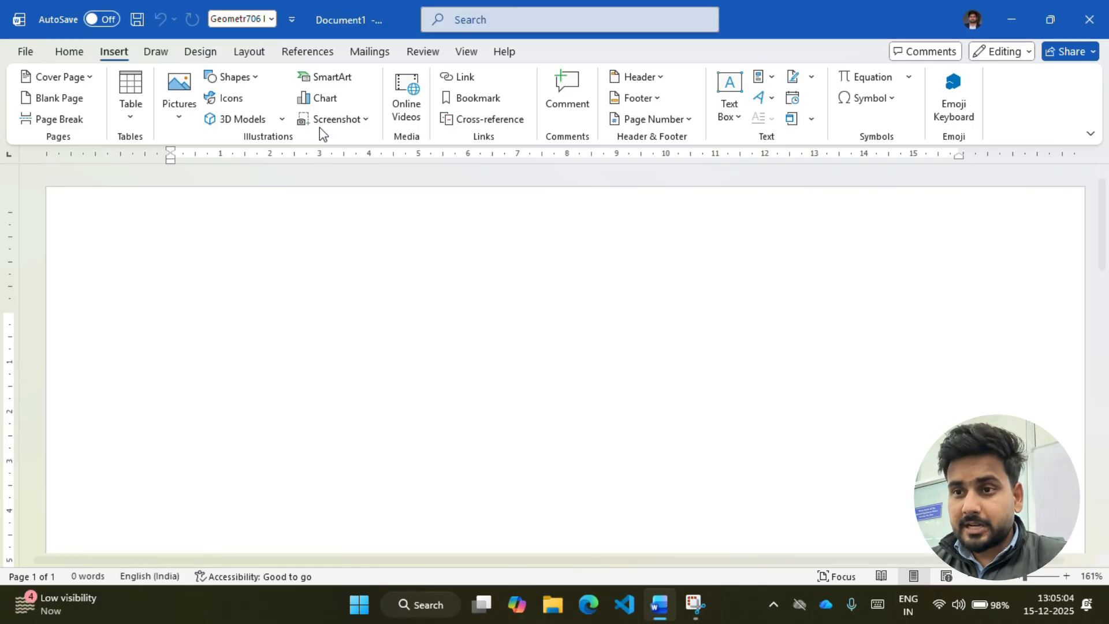
Insert a Clustered Column chart into the blank document
{"action": "left_click", "coordinate": [321, 102]}
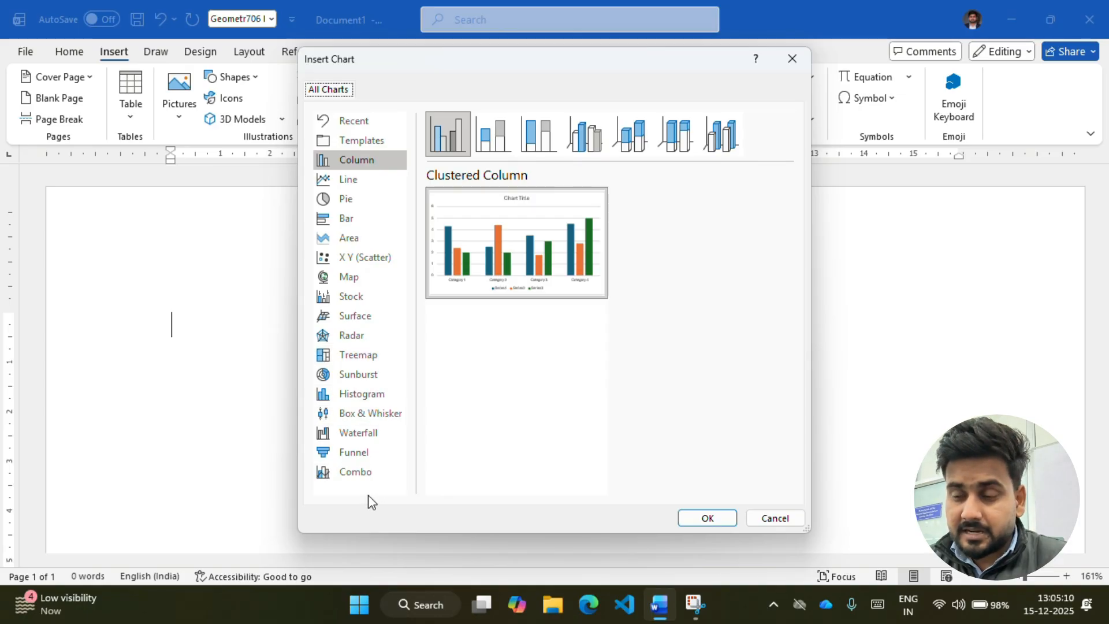
{"action": "mouse_move", "coordinate": [519, 270]}
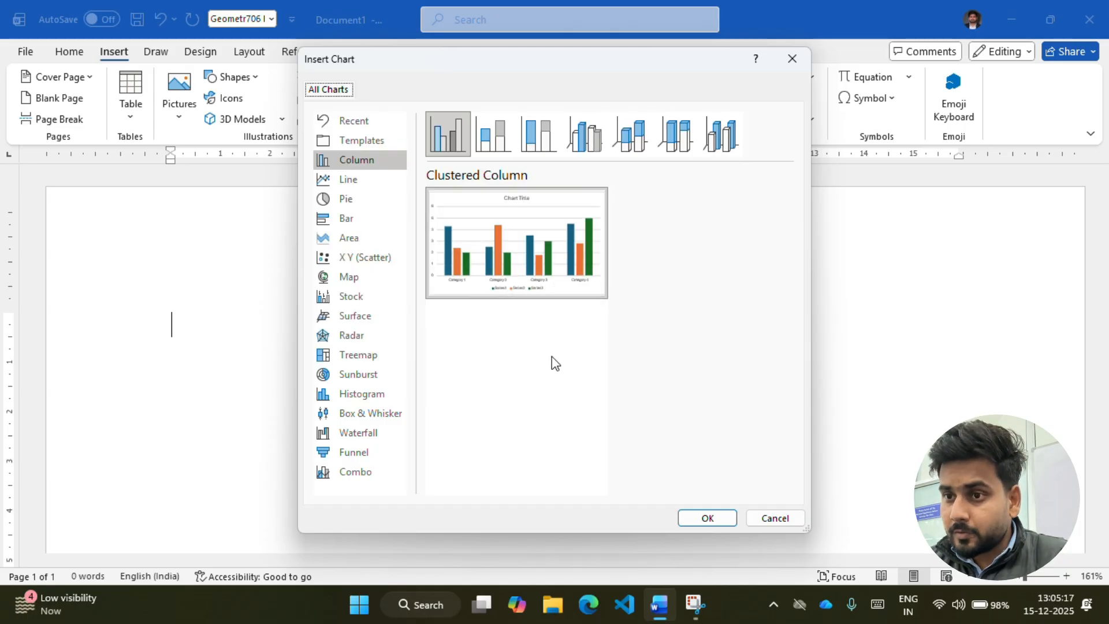
{"action": "left_click", "coordinate": [710, 525]}
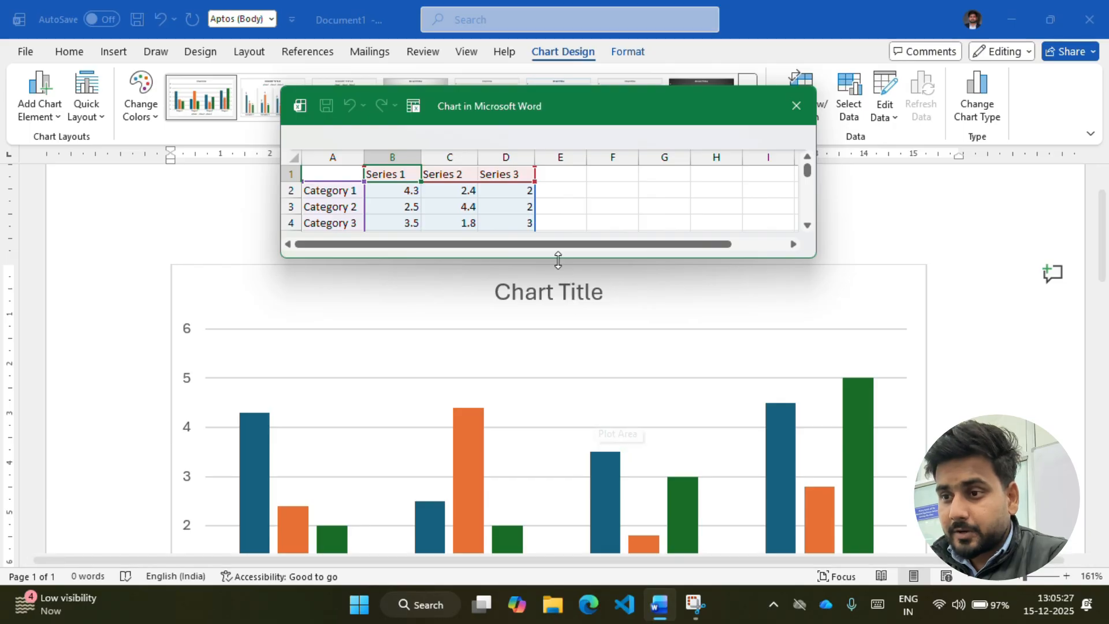
Enlarge the chart data sheet to show all four category rows and move it up, clear of the chart
{"action": "left_click_drag", "start_coordinate": [557, 259], "coordinate": [556, 290]}
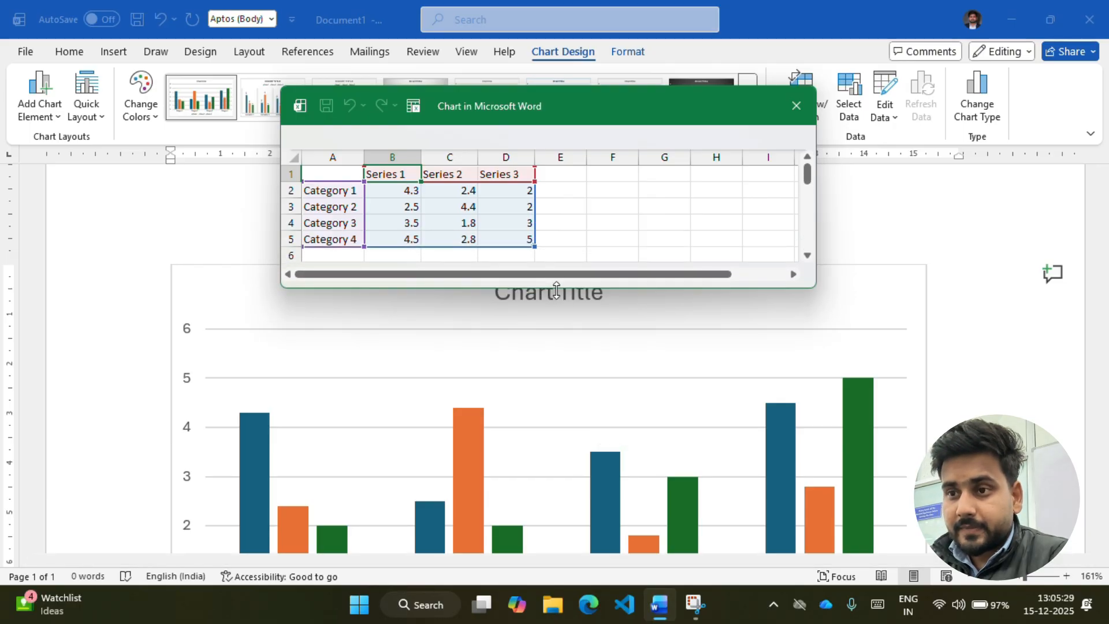
{"action": "left_click_drag", "start_coordinate": [570, 108], "coordinate": [601, 80]}
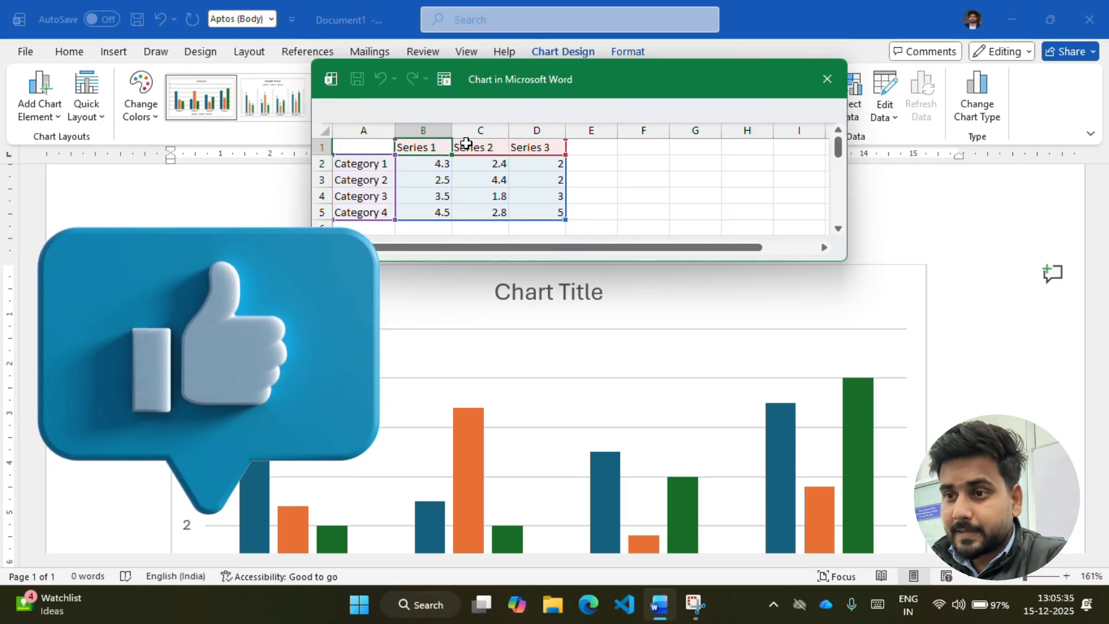
{"action": "scroll", "coordinate": [693, 381], "scroll_direction": "down", "scroll_amount": 3}
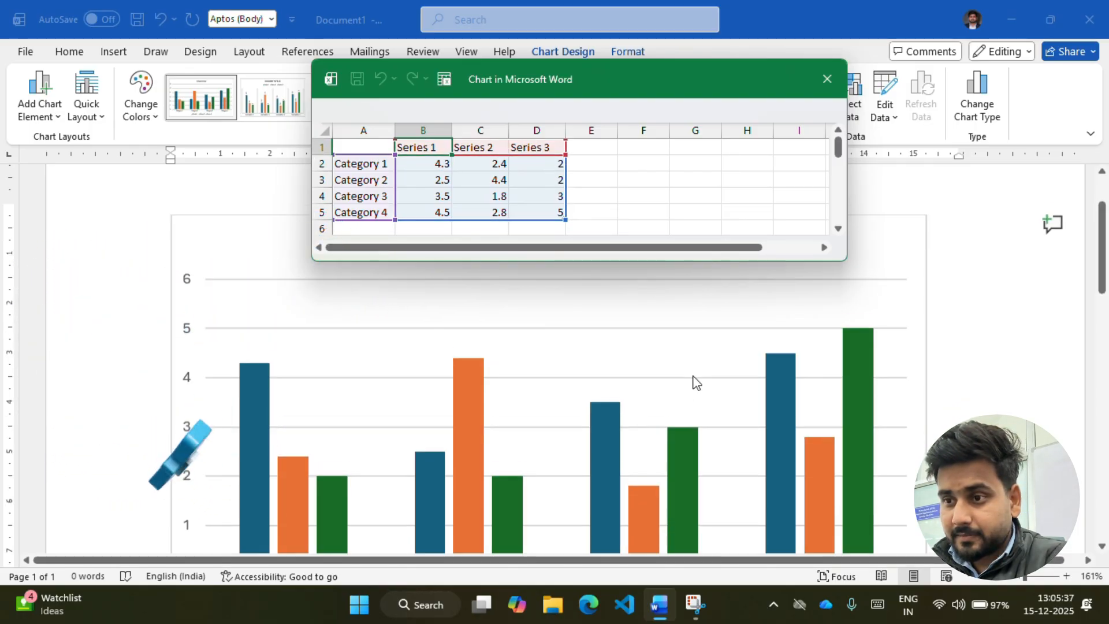
{"action": "scroll", "coordinate": [695, 381], "scroll_direction": "down", "scroll_amount": 1}
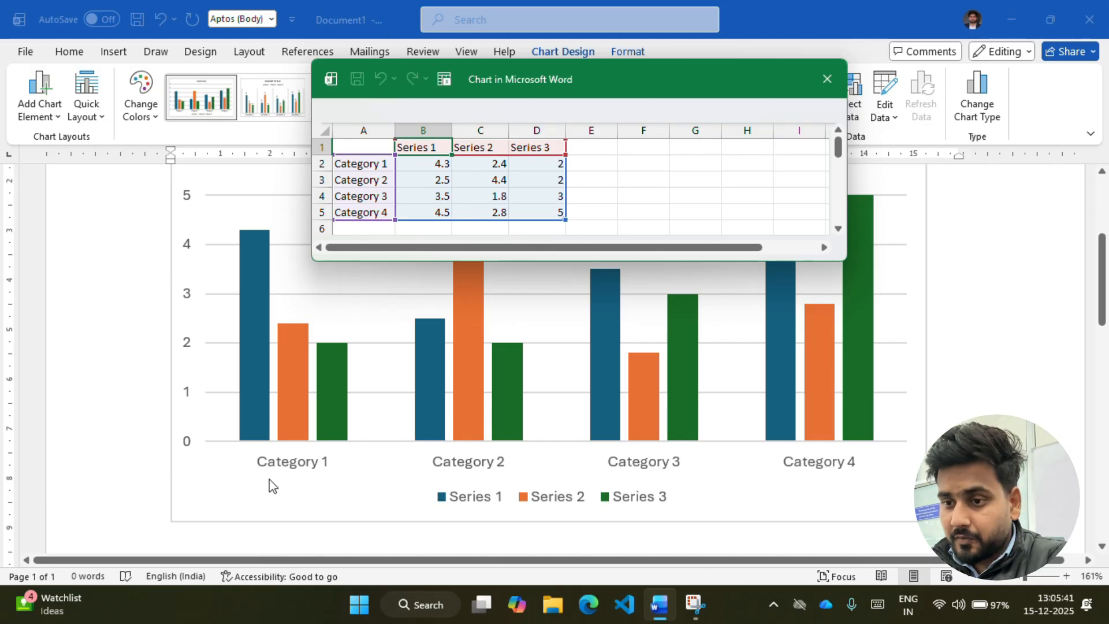
{"action": "left_click_drag", "start_coordinate": [421, 165], "coordinate": [553, 219]}
{"action": "left_click", "coordinate": [551, 218]}
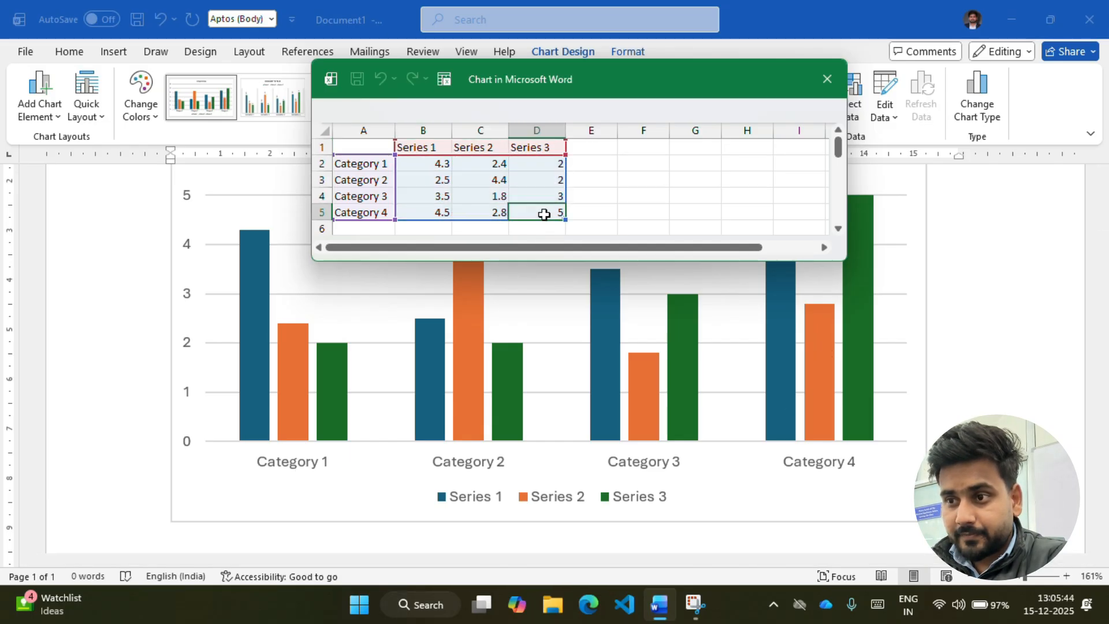
Rename the three series headers in the chart data sheet to hindi, math and phy
{"action": "left_click", "coordinate": [412, 145]}
{"action": "type", "text": "hindi"}
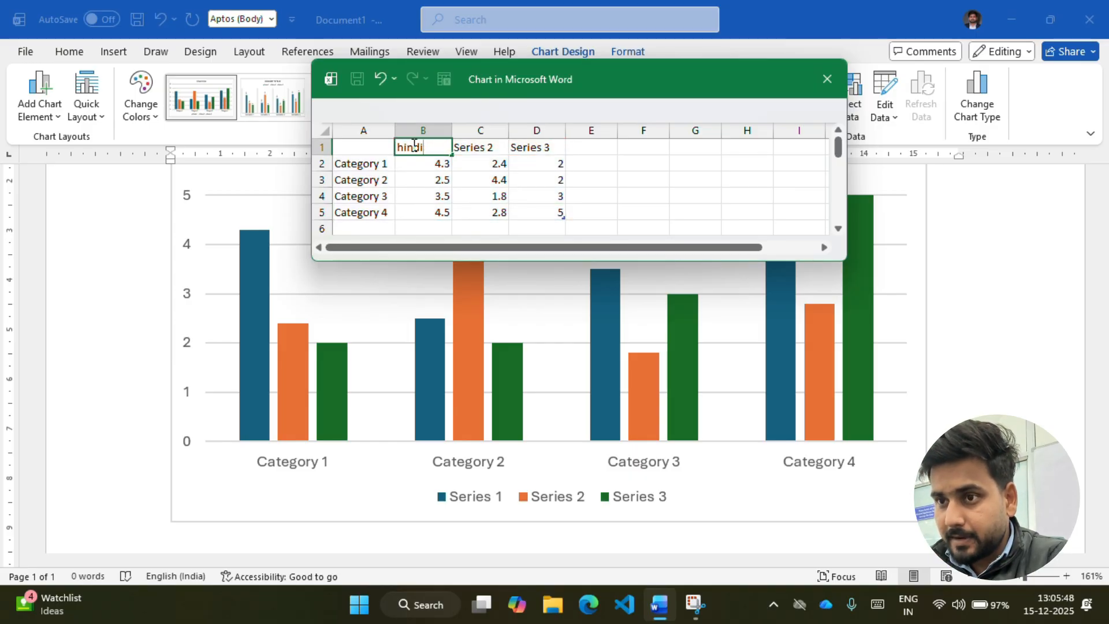
{"action": "key", "text": "Tab"}
{"action": "type", "text": "math"}
{"action": "key", "text": "Tab"}
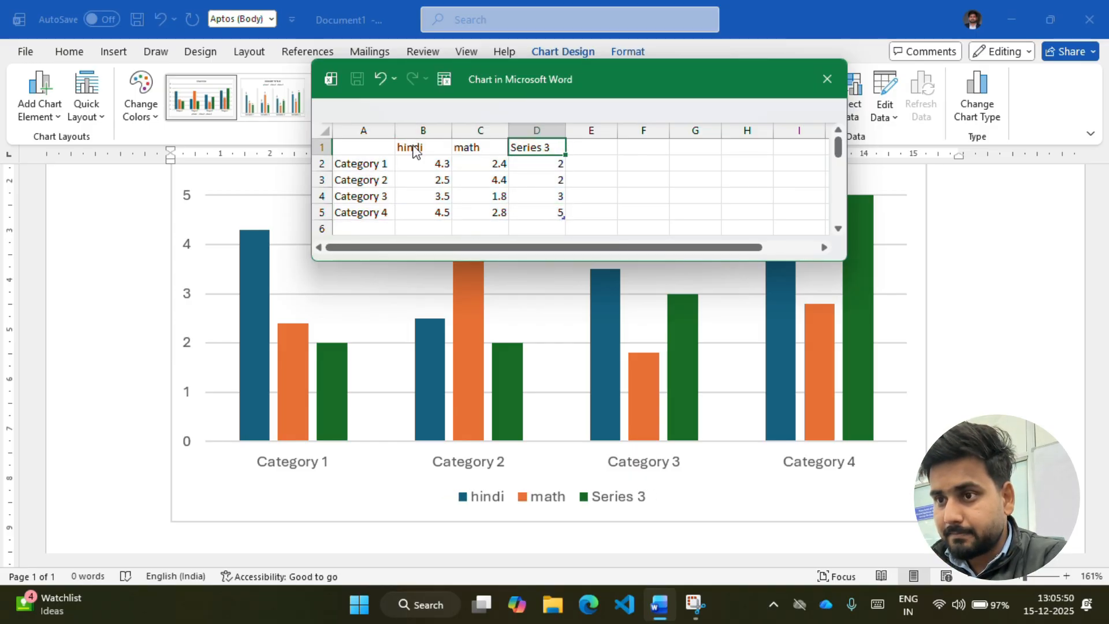
{"action": "type", "text": "phy"}
{"action": "key", "text": "Tab"}
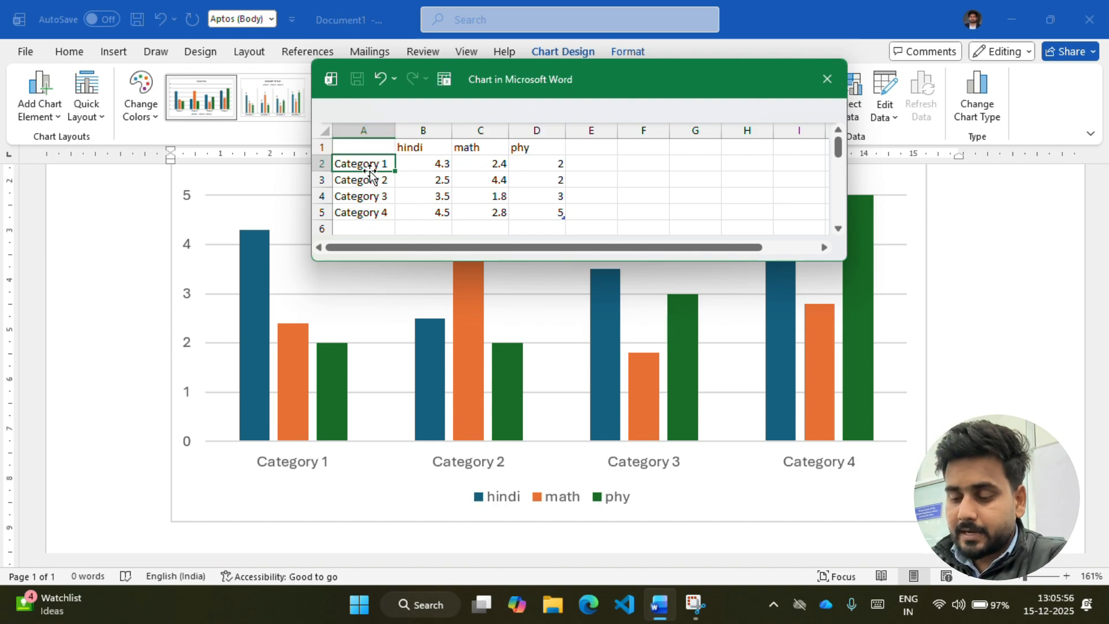
Replace Category 1 with the first student's name and enter the marks 12, 76 and 76
{"action": "type", "text": "L"}
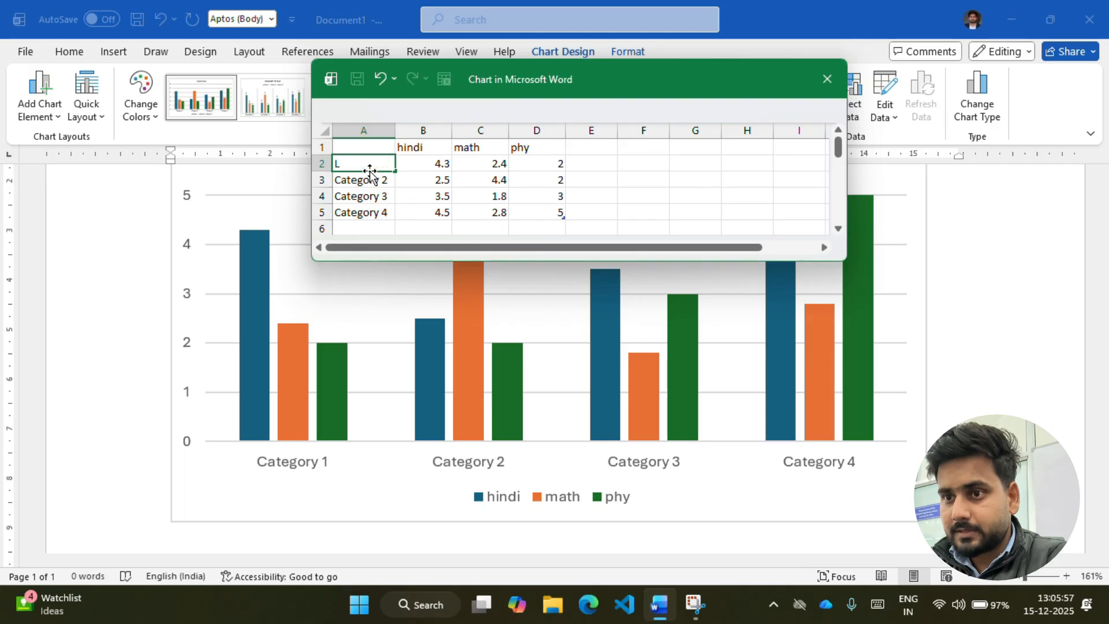
{"action": "type", "text": "Lalit"}
{"action": "key", "text": "Tab"}
{"action": "type", "text": "12"}
{"action": "key", "text": "Tab"}
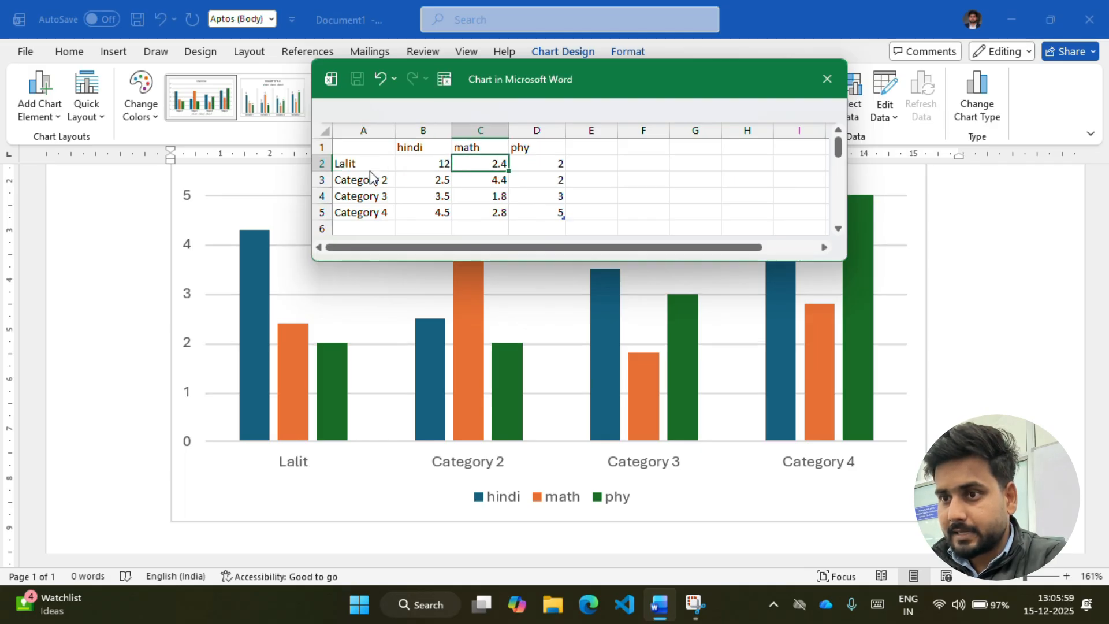
{"action": "type", "text": "76"}
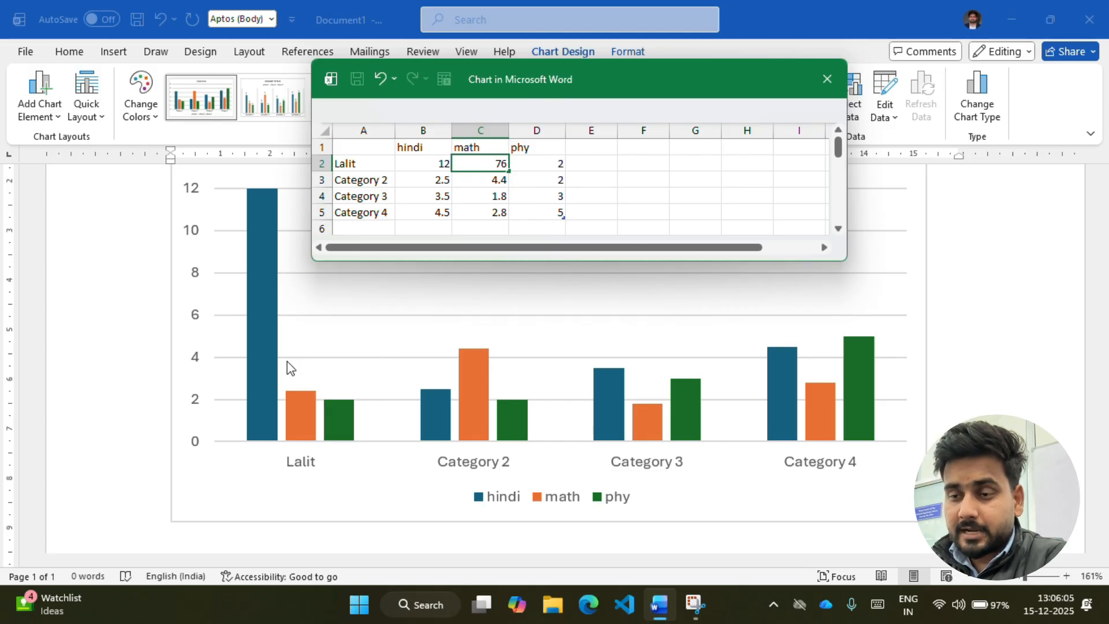
{"action": "key", "text": "Tab"}
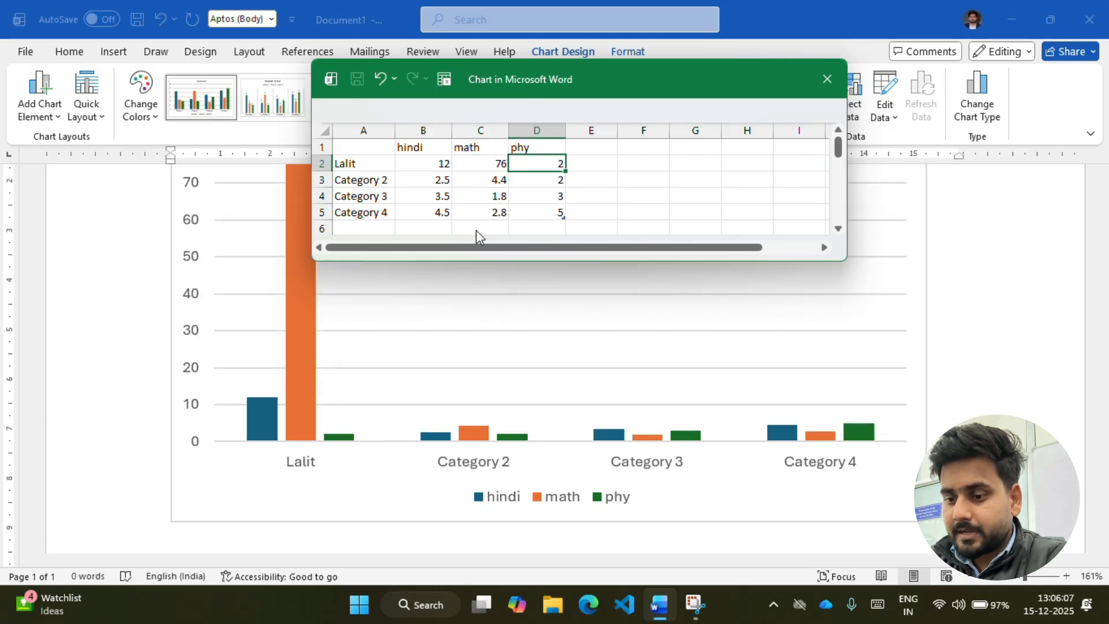
{"action": "type", "text": "76"}
{"action": "key", "text": "Return"}
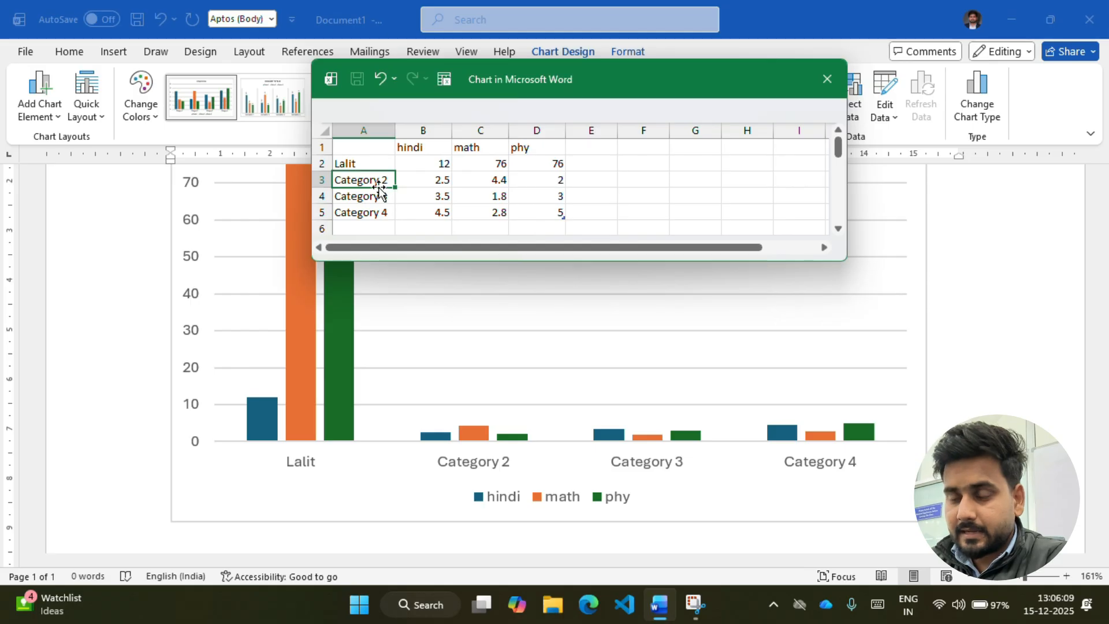
Replace Category 2 with the second student's name and enter the marks 76, 56 and 76
{"action": "type", "text": "Pravesh"}
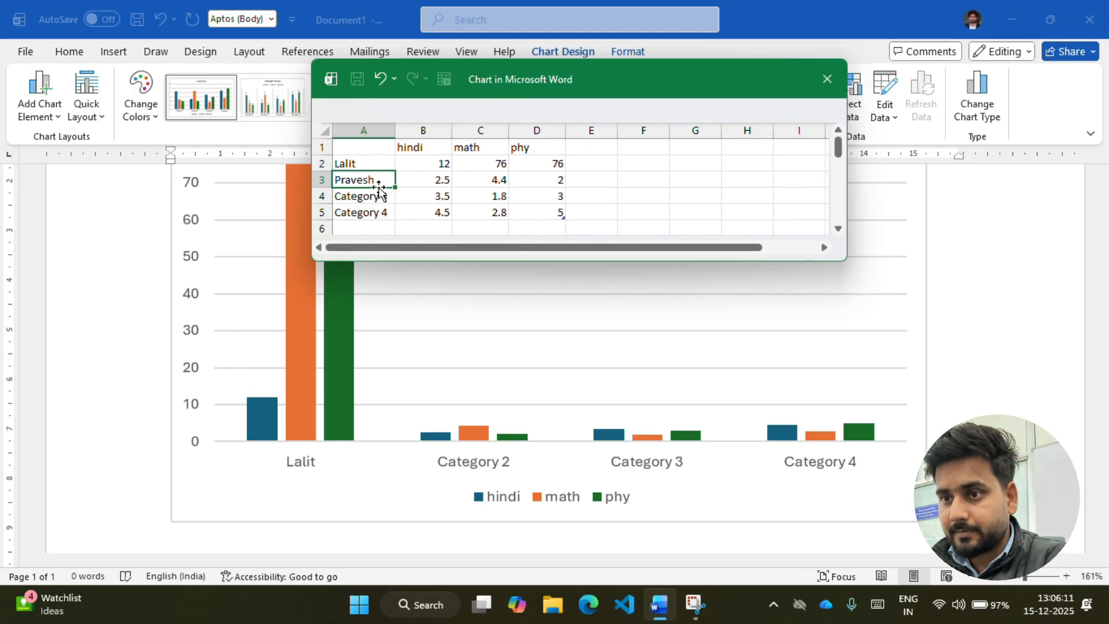
{"action": "key", "text": "Tab"}
{"action": "type", "text": "76"}
{"action": "key", "text": "Tab"}
{"action": "type", "text": "56"}
{"action": "key", "text": "Tab"}
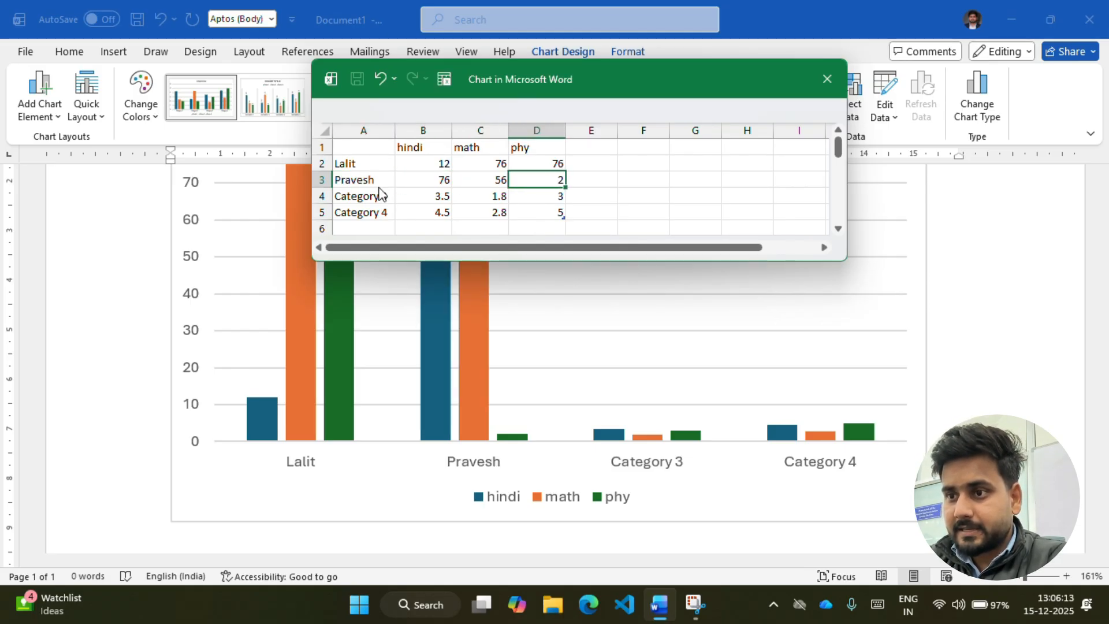
{"action": "type", "text": "76"}
{"action": "key", "text": "Return"}
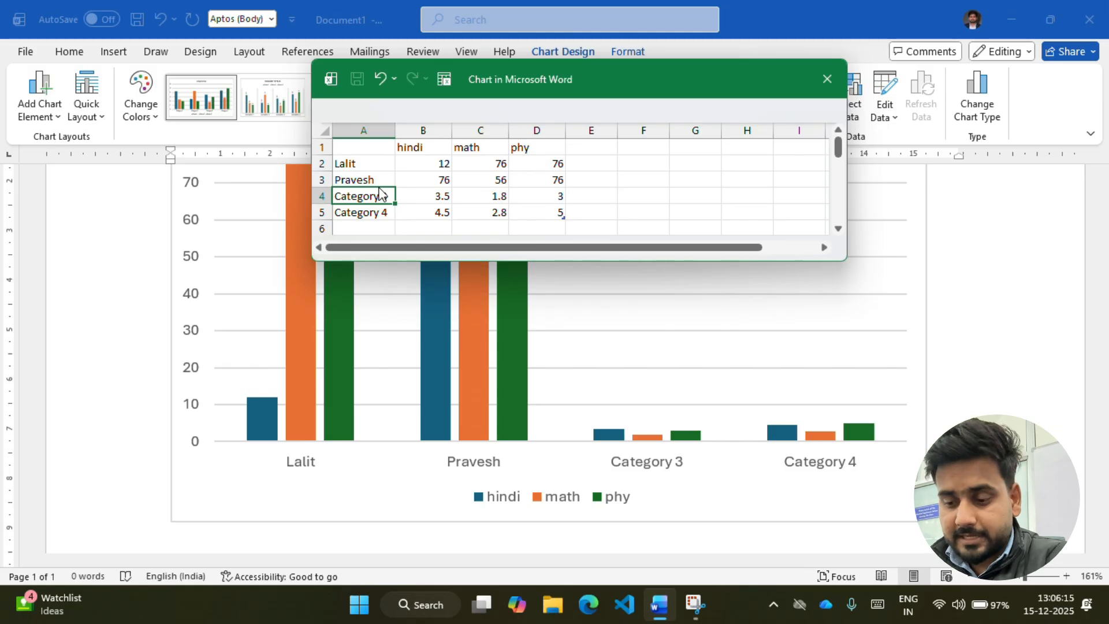
Replace Category 3 with the third student's name and enter 76 for all three subjects
{"action": "type", "text": "ram"}
{"action": "key", "text": "Tab"}
{"action": "type", "text": "76"}
{"action": "key", "text": "Tab"}
{"action": "type", "text": "76"}
{"action": "key", "text": "Tab"}
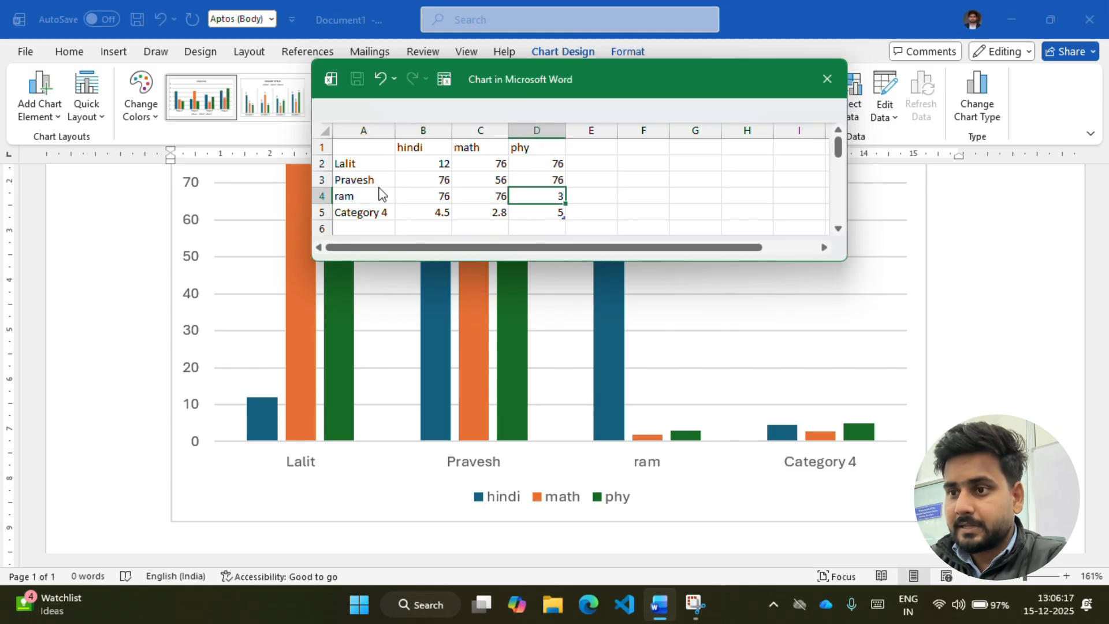
{"action": "type", "text": "76"}
{"action": "key", "text": "Return"}
Replace Category 4 with the fourth student's name and enter the marks 76, 76 and 6
{"action": "type", "text": "sha"}
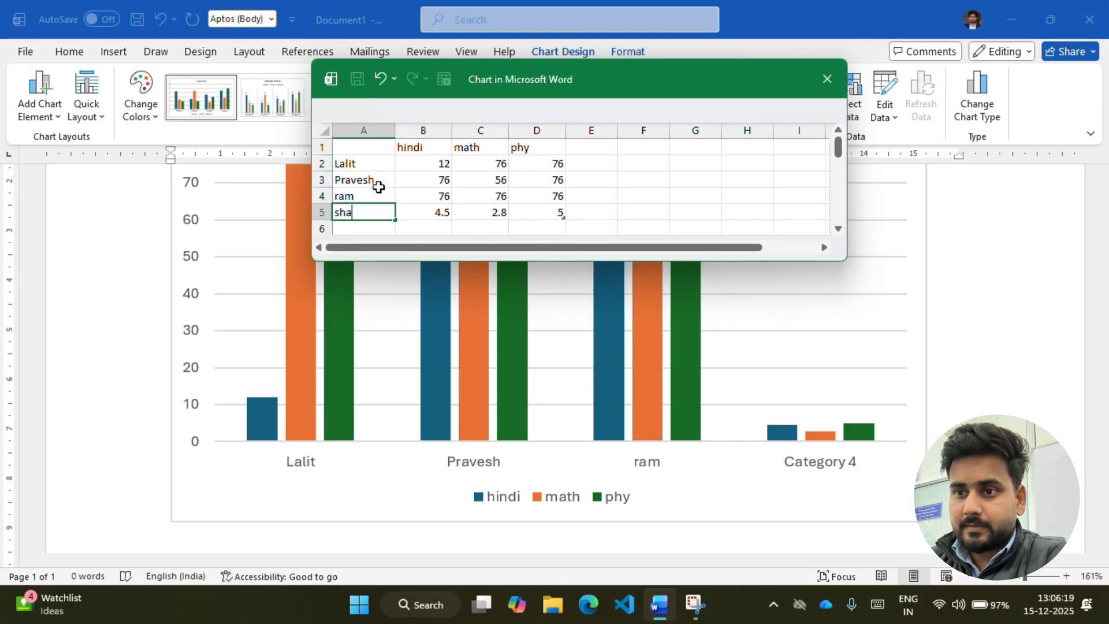
{"action": "type", "text": "am"}
{"action": "key", "text": "Tab"}
{"action": "type", "text": "76"}
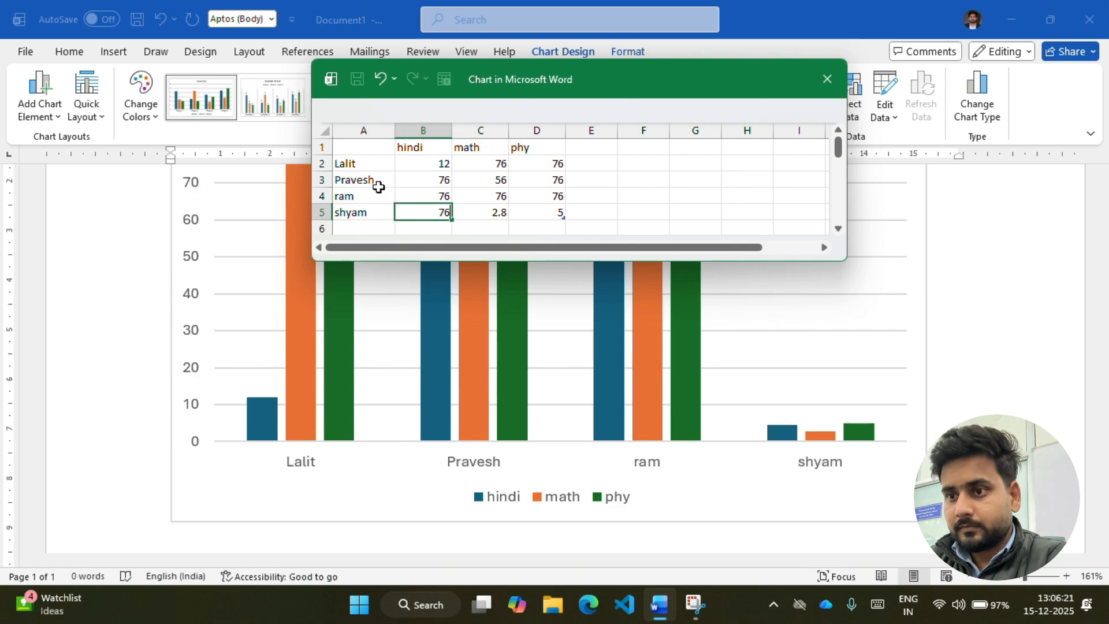
{"action": "key", "text": "Tab"}
{"action": "type", "text": "76"}
{"action": "key", "text": "Tab"}
{"action": "type", "text": "6"}
{"action": "key", "text": "Return"}
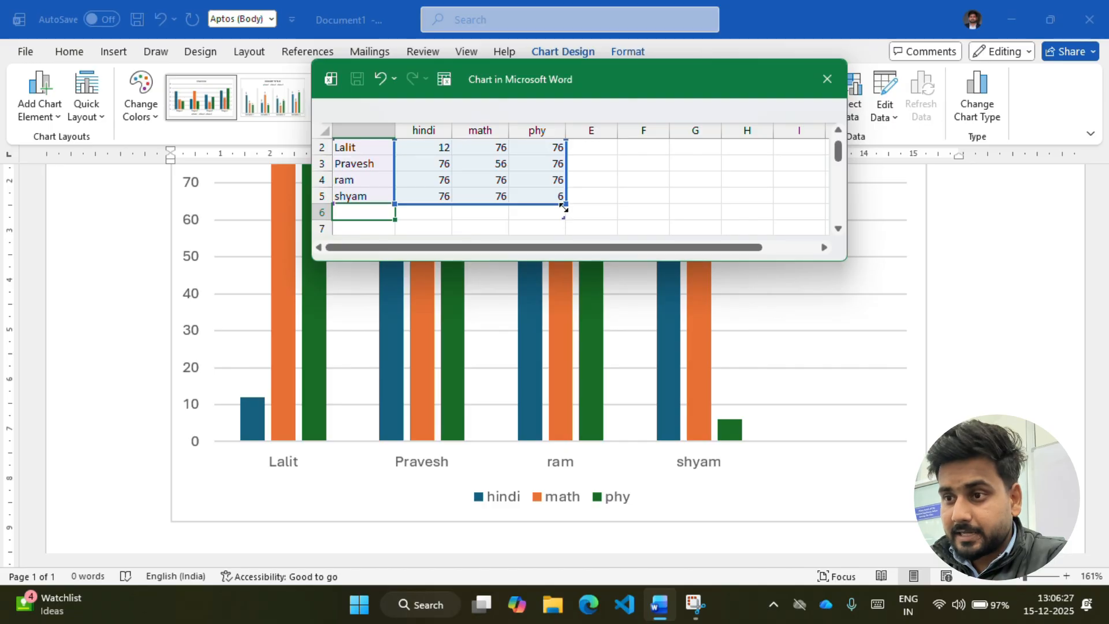
Limit the chart's data range to the four student rows and close the chart data sheet
{"action": "left_click_drag", "start_coordinate": [563, 207], "coordinate": [563, 202]}
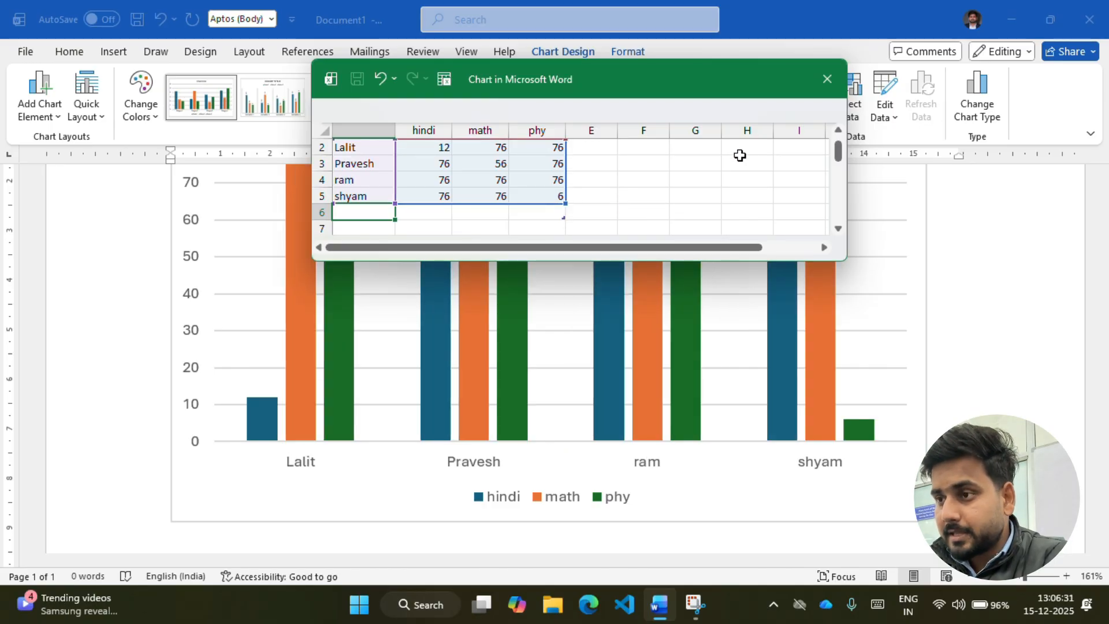
{"action": "left_click", "coordinate": [828, 81]}
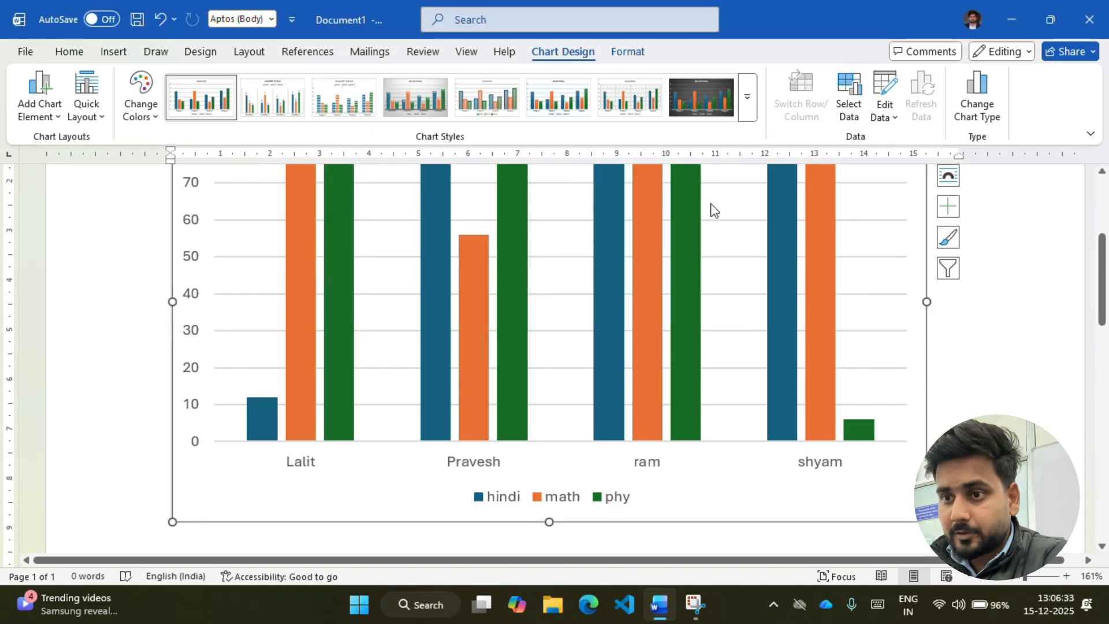
Apply the second chart style, with the legend under the title and rotated data labels, and view the whole chart
{"action": "mouse_move", "coordinate": [648, 273]}
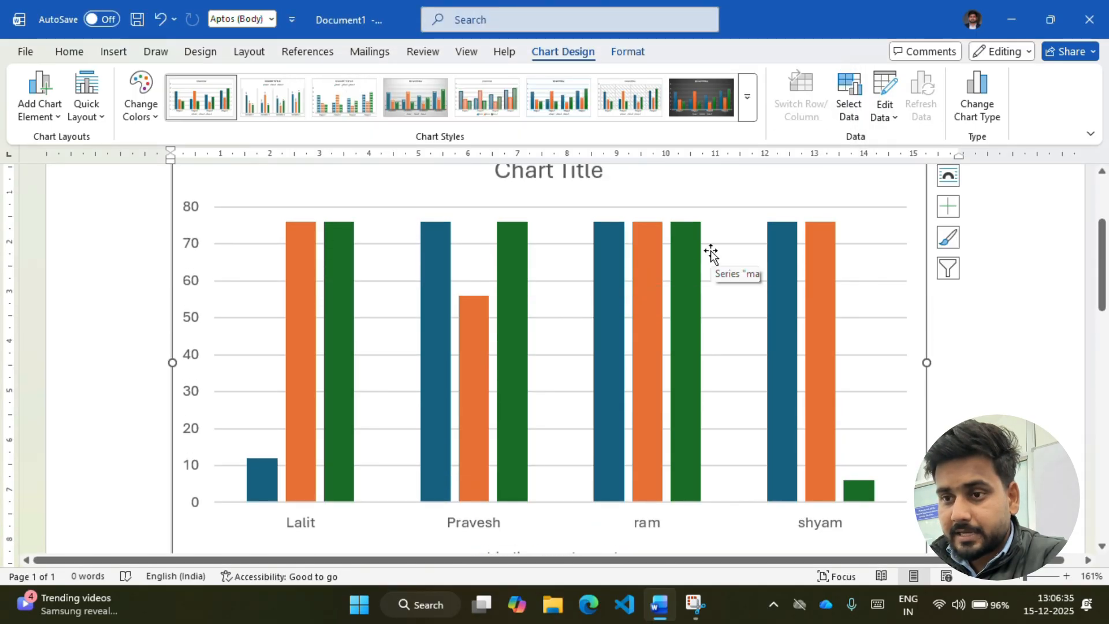
{"action": "left_click", "coordinate": [571, 243]}
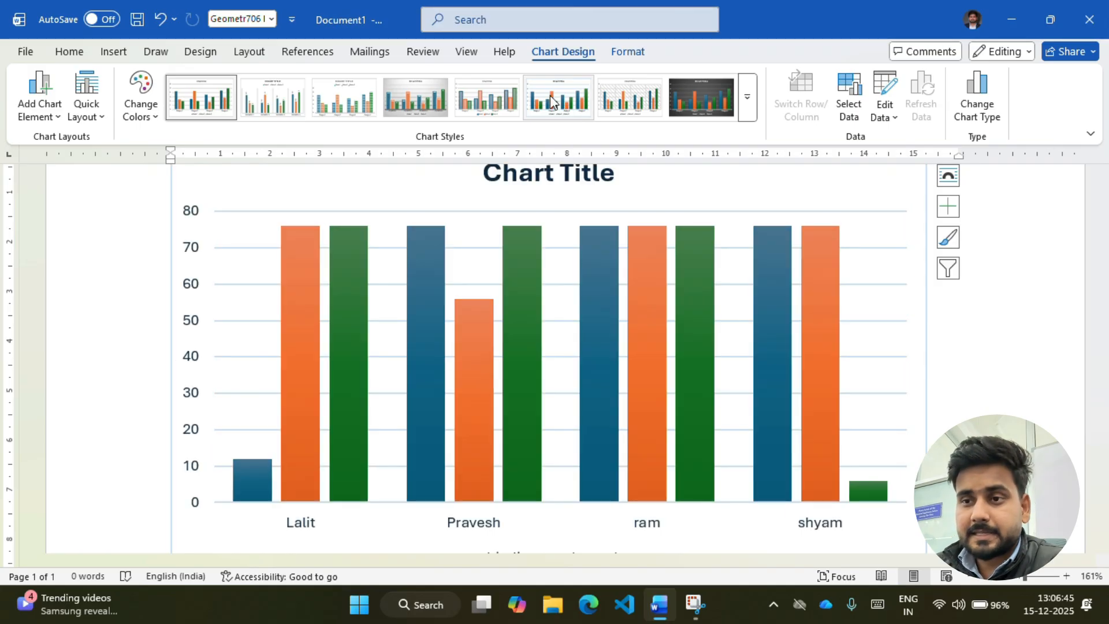
{"action": "left_click", "coordinate": [458, 280]}
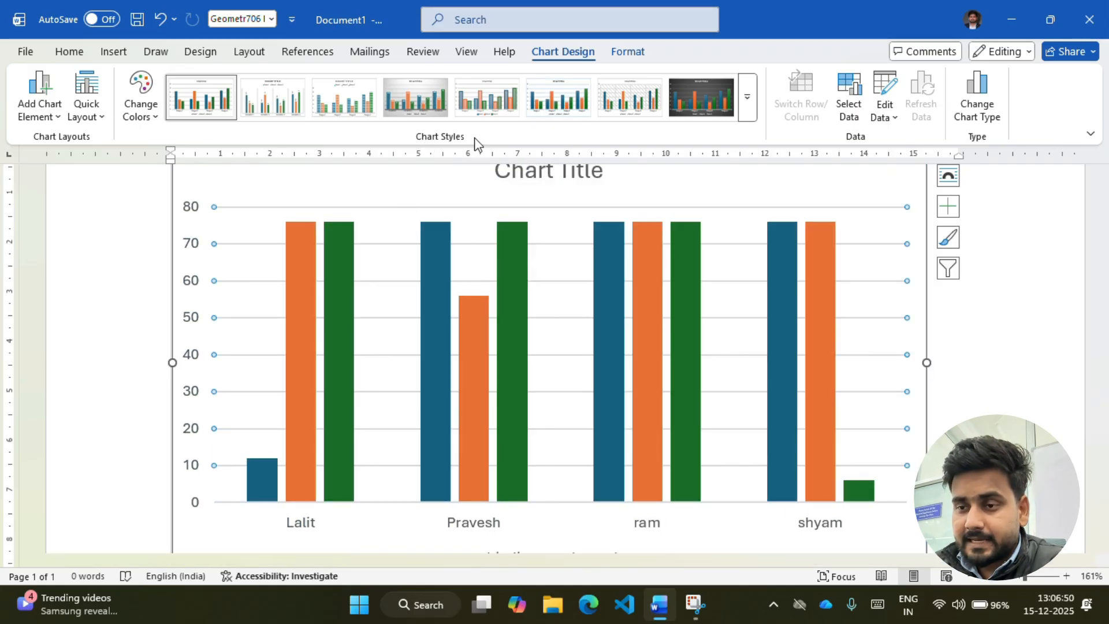
{"action": "scroll", "coordinate": [388, 245], "scroll_direction": "up", "scroll_amount": 1}
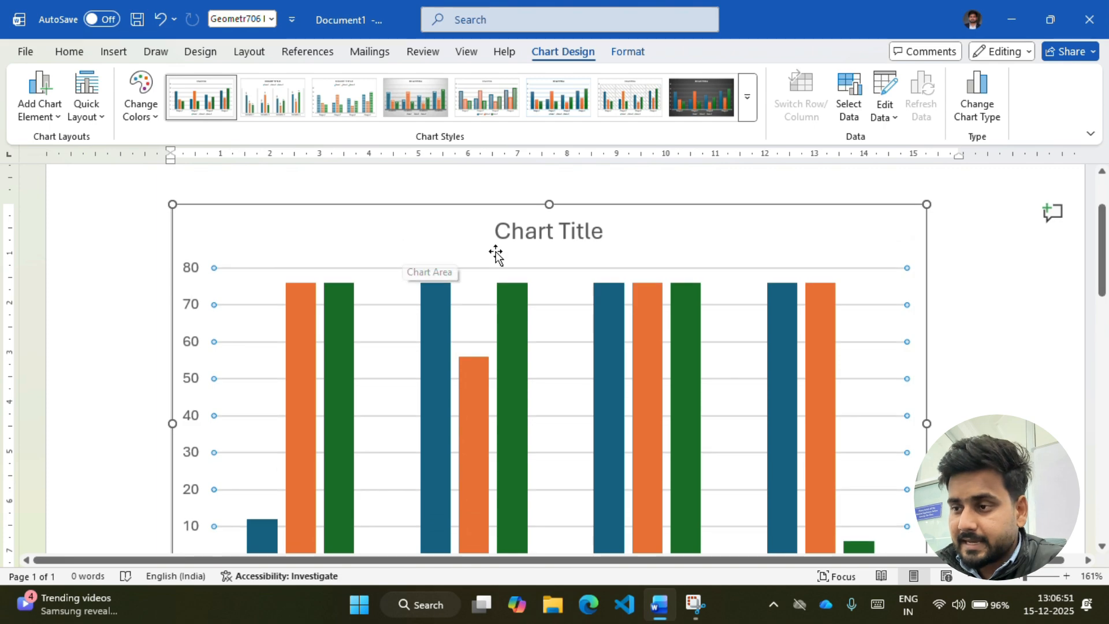
{"action": "left_click", "coordinate": [283, 108]}
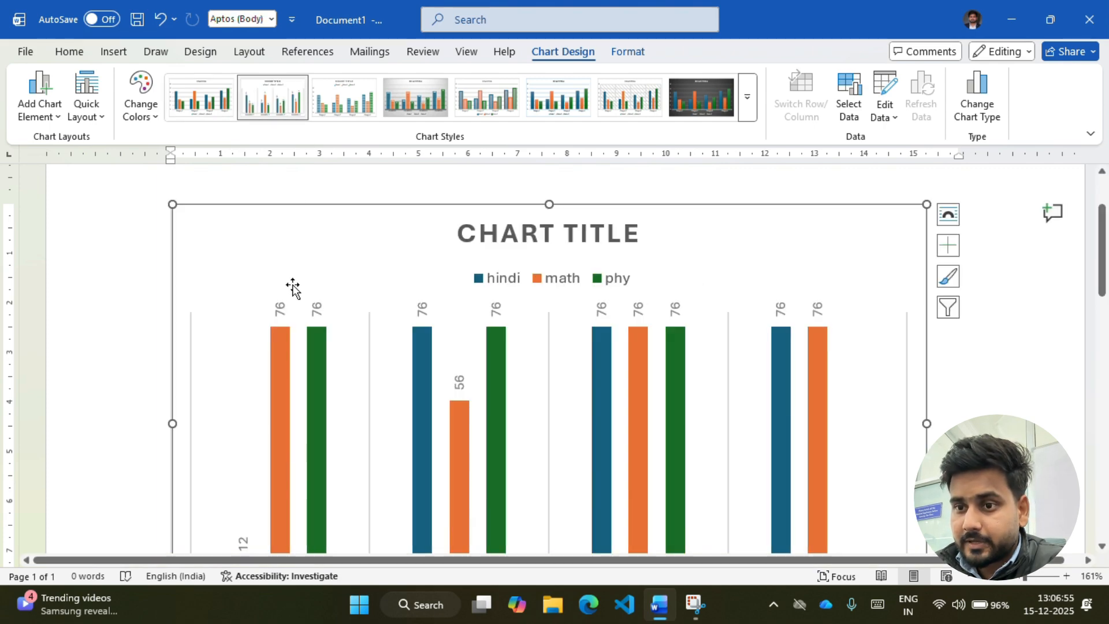
{"action": "scroll", "coordinate": [392, 352], "scroll_direction": "down", "scroll_amount": 1}
{"action": "scroll", "coordinate": [391, 353], "scroll_direction": "down", "scroll_amount": 1}
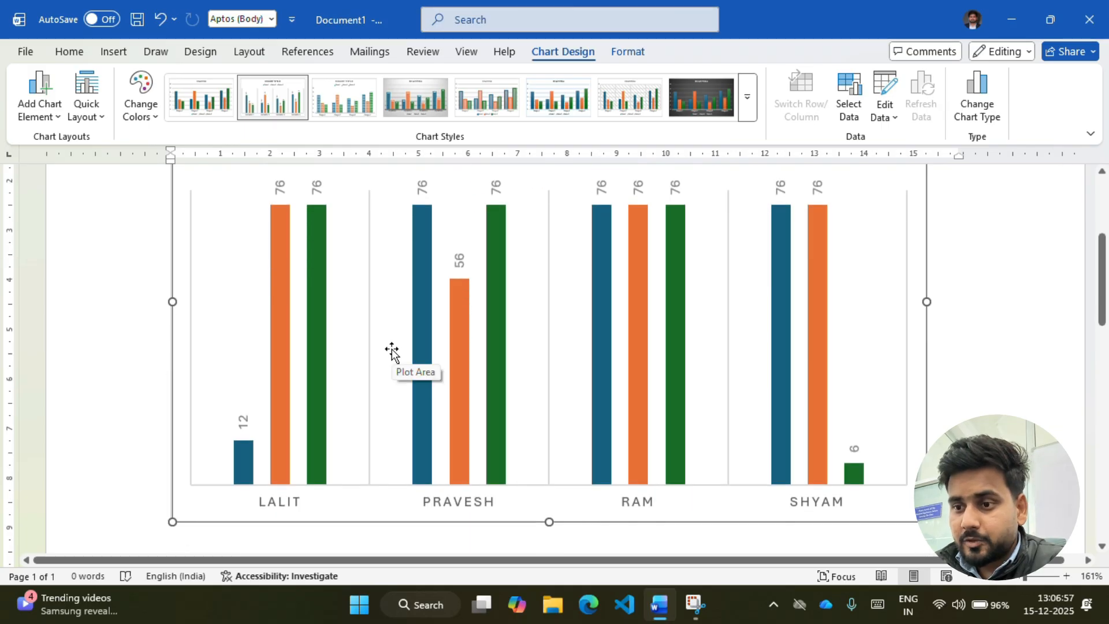
{"action": "scroll", "coordinate": [391, 352], "scroll_direction": "down", "scroll_amount": 3, "text": "ctrl"}
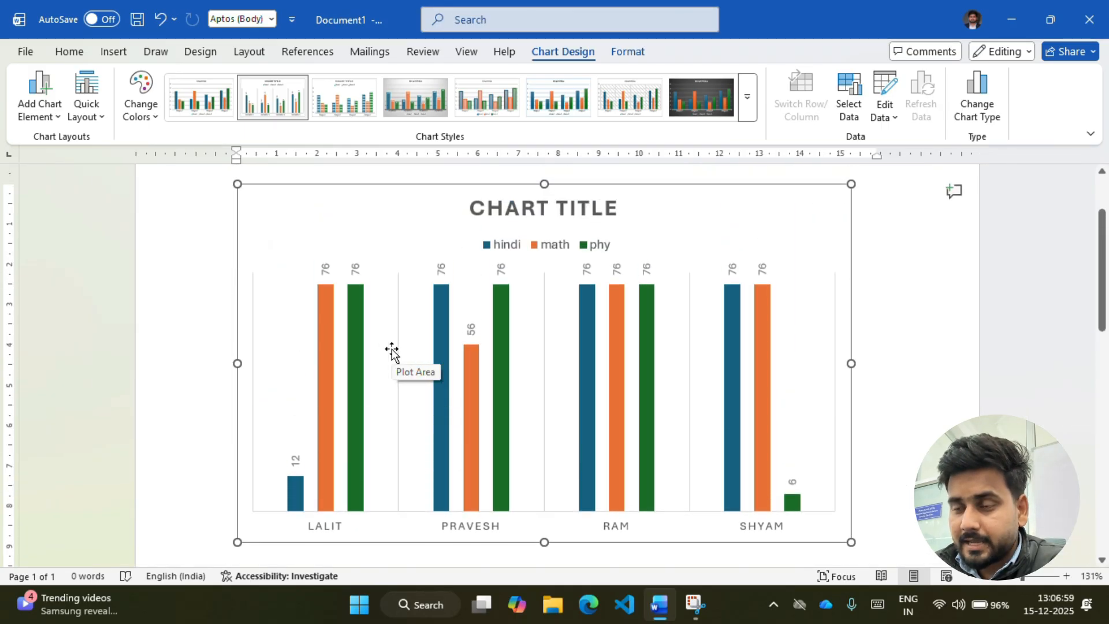
Try several further chart styles and apply the one with the dark background and gradient columns
{"action": "left_click", "coordinate": [354, 111]}
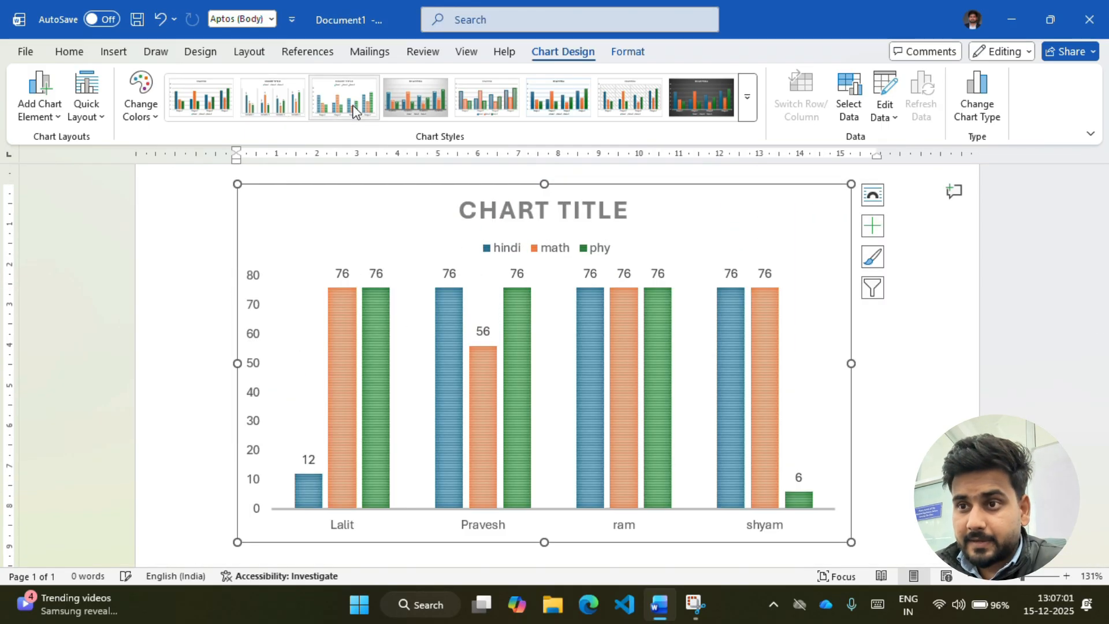
{"action": "left_click", "coordinate": [425, 98]}
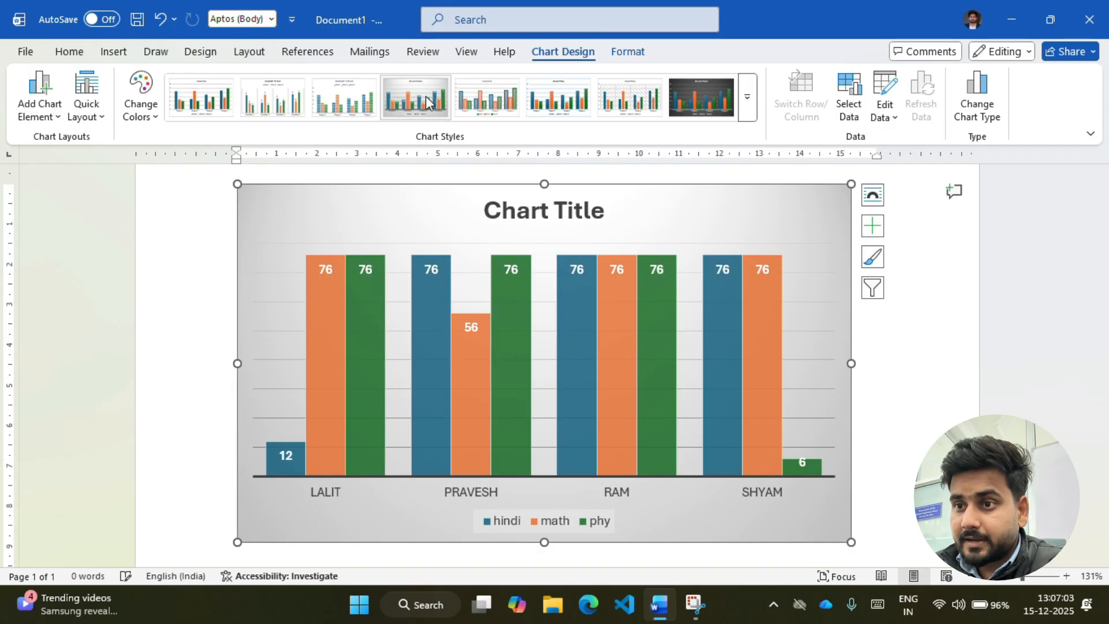
{"action": "left_click", "coordinate": [488, 97]}
{"action": "left_click", "coordinate": [564, 106]}
{"action": "left_click", "coordinate": [729, 116]}
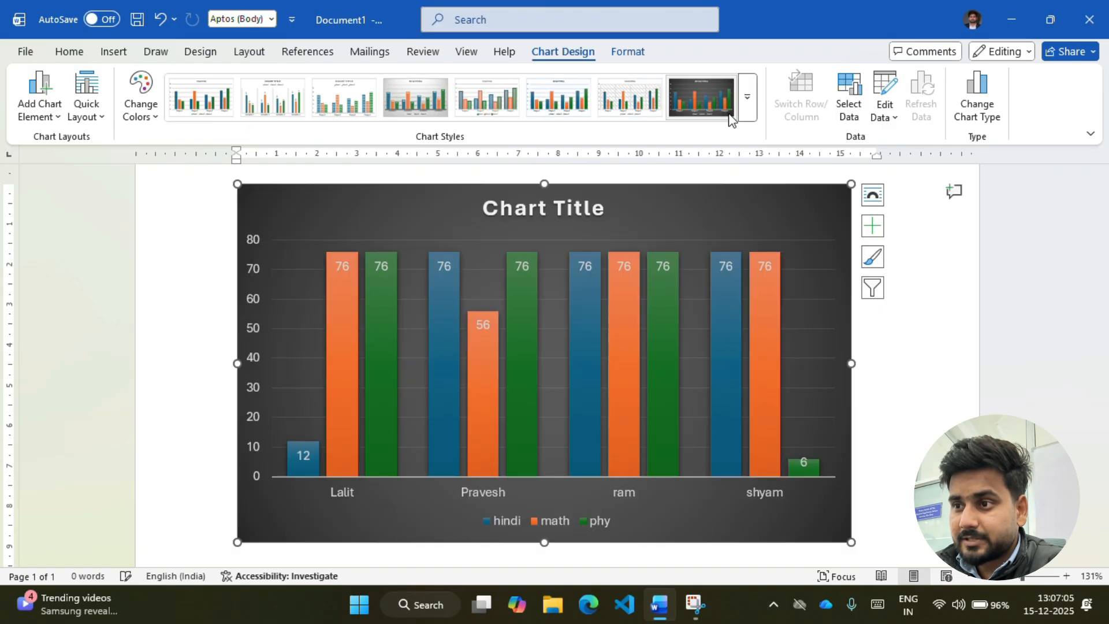
Apply the dark chart style with glowing outlined columns and the legend under the title
{"action": "left_click", "coordinate": [746, 99]}
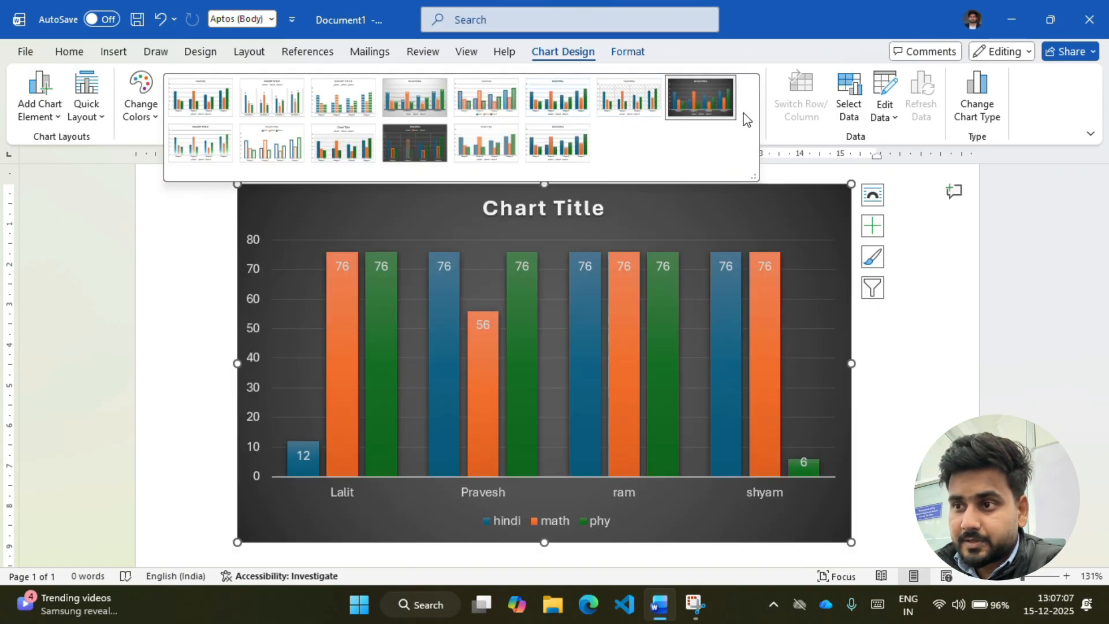
{"action": "left_click", "coordinate": [414, 149]}
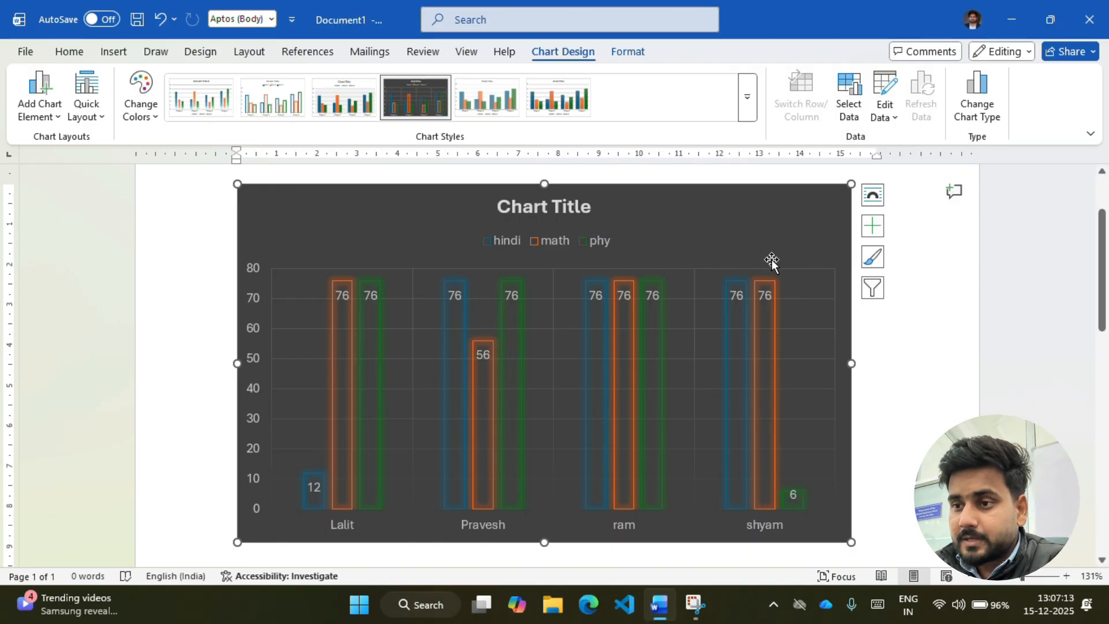
Replace the placeholder chart title with "Students Result"
{"action": "left_click", "coordinate": [569, 206]}
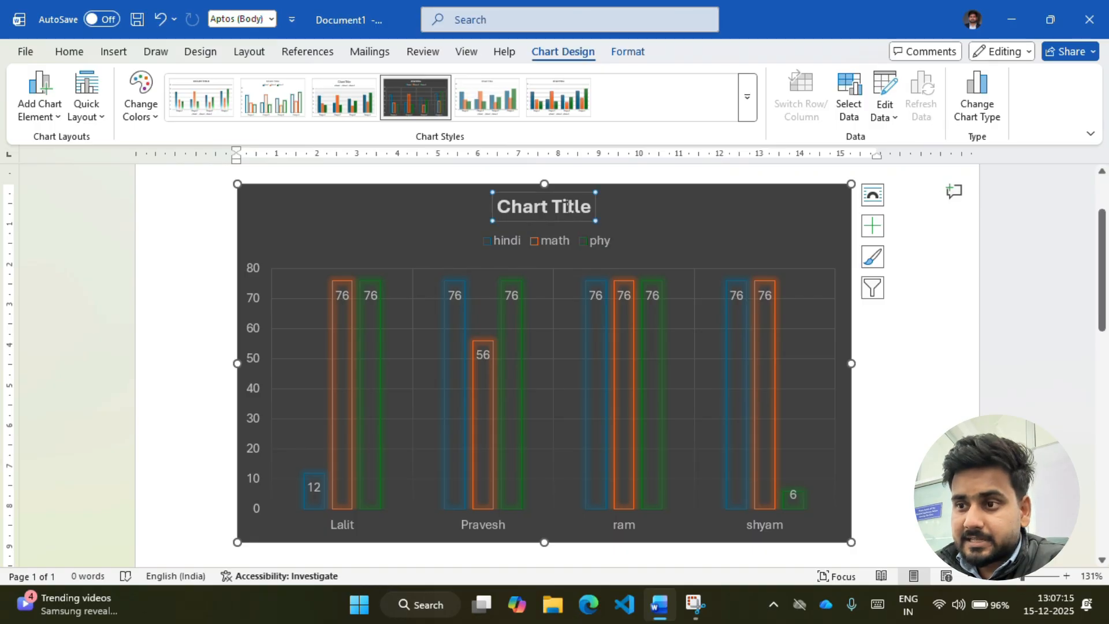
{"action": "left_click_drag", "start_coordinate": [585, 207], "coordinate": [488, 203]}
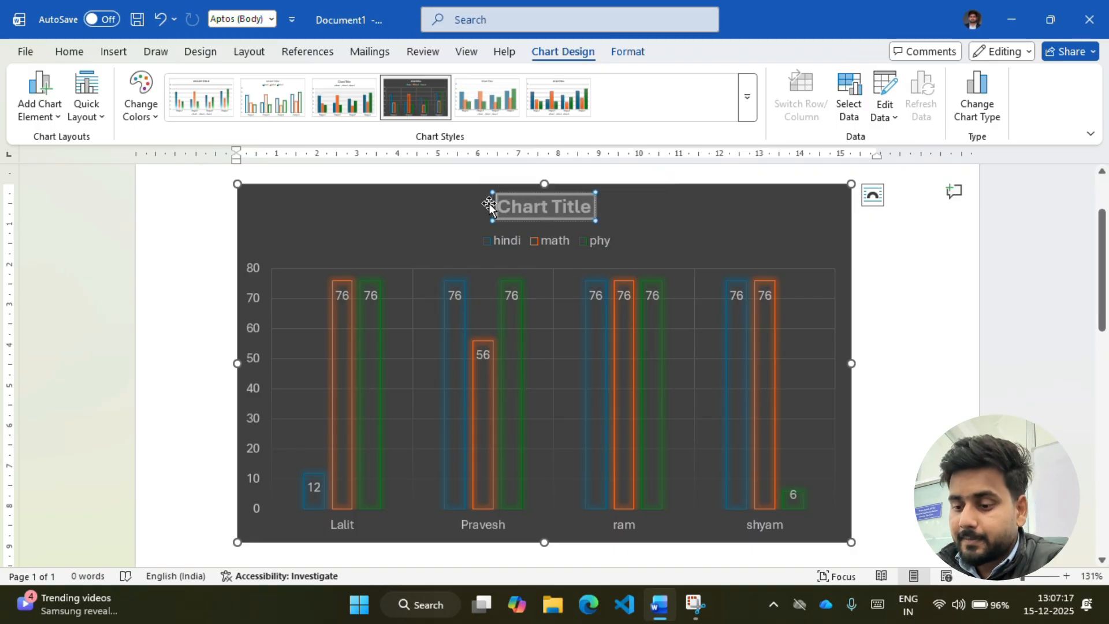
{"action": "type", "text": "Marskehe"}
{"action": "key", "text": "BackSpace"}
{"action": "key", "text": "BackSpace"}
{"action": "key", "text": "BackSpace"}
{"action": "key", "text": "BackSpace"}
{"action": "key", "text": "BackSpace"}
{"action": "key", "text": "BackSpace"}
{"action": "key", "text": "BackSpace"}
{"action": "key", "text": "BackSpace"}
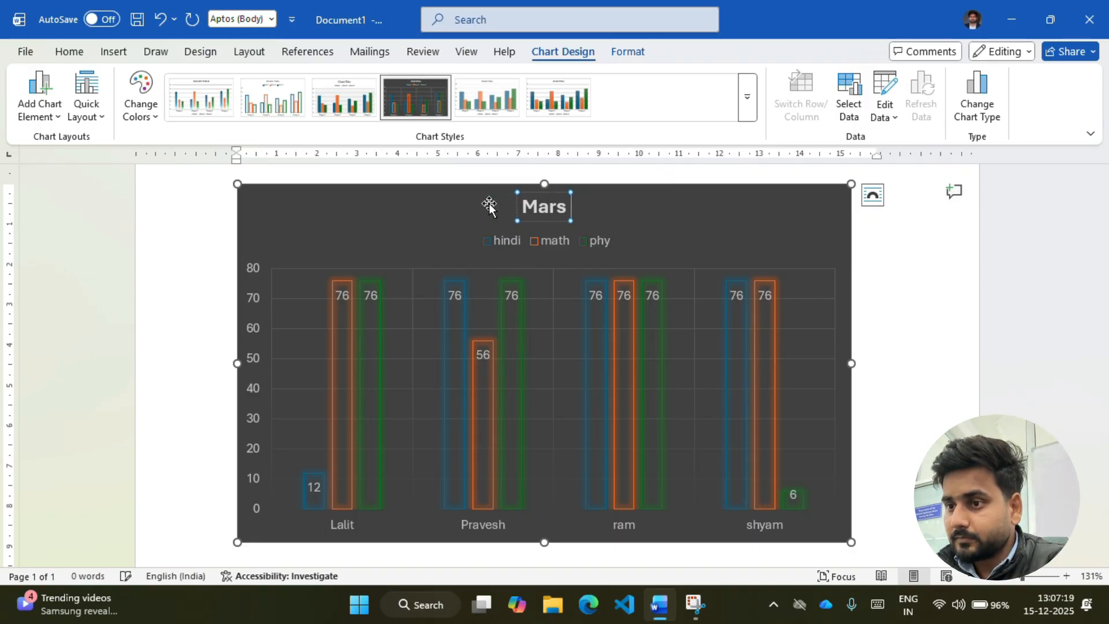
{"action": "type", "text": "Stuen"}
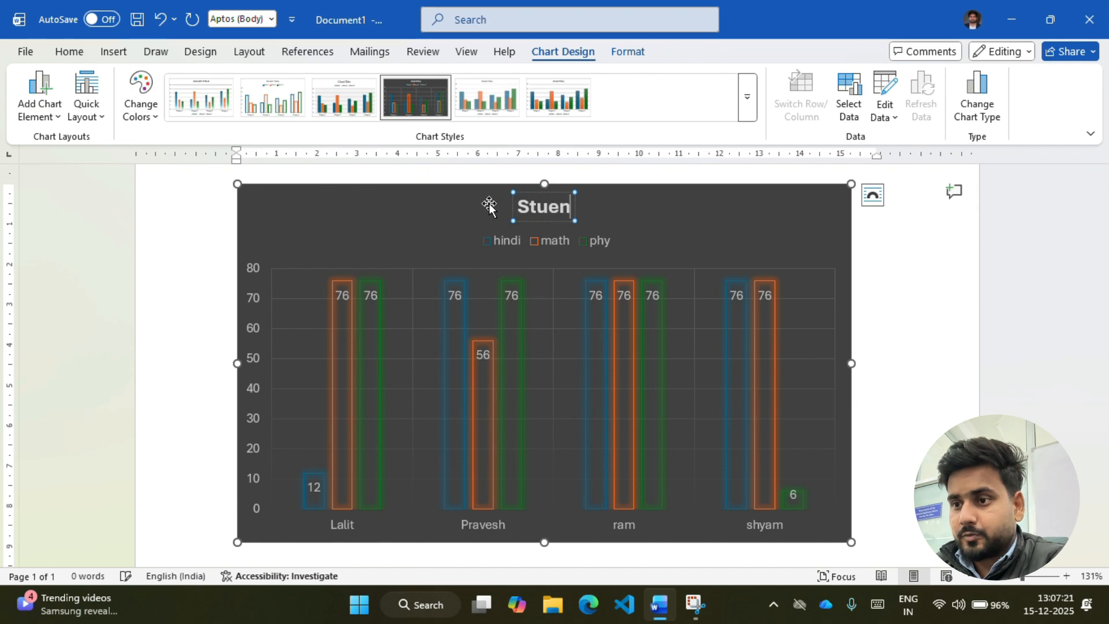
{"action": "key", "text": "BackSpace"}
{"action": "key", "text": "BackSpace"}
{"action": "type", "text": "detns"}
{"action": "key", "text": "BackSpace"}
{"action": "key", "text": "BackSpace"}
{"action": "key", "text": "BackSpace"}
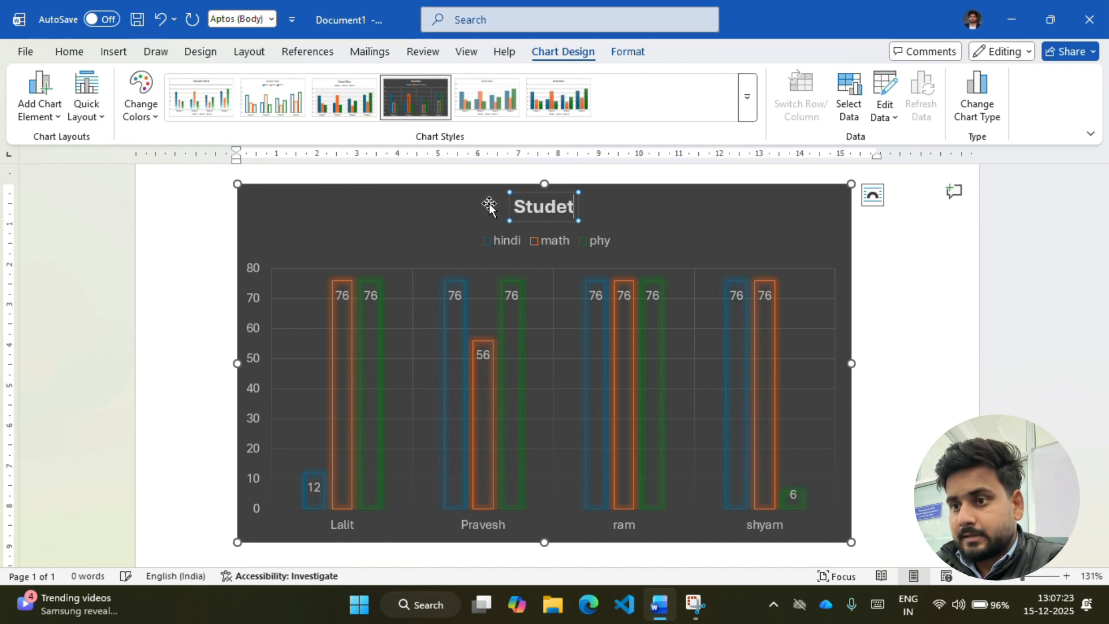
{"action": "type", "text": "nts Results"}
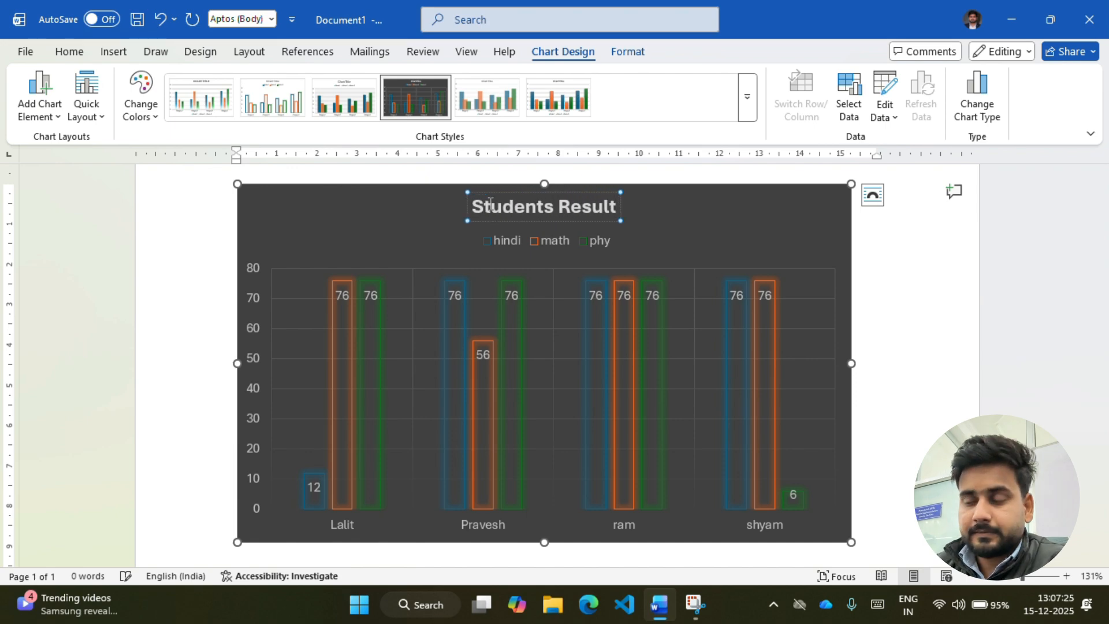
{"action": "key", "text": "BackSpace"}
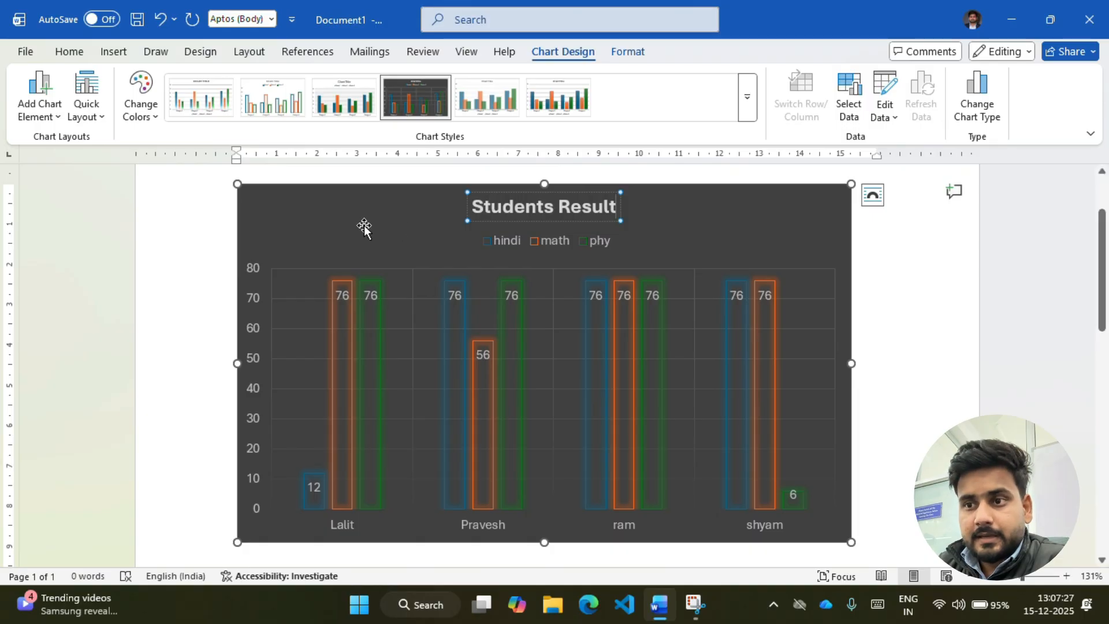
{"action": "left_click", "coordinate": [381, 228]}
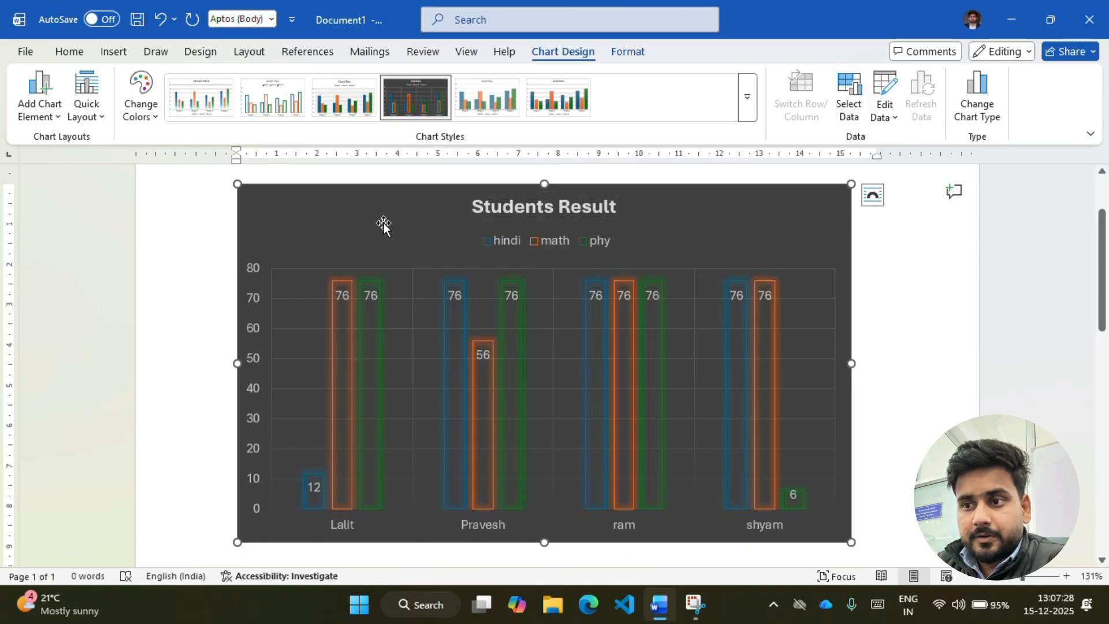
{"action": "left_click", "coordinate": [144, 109]}
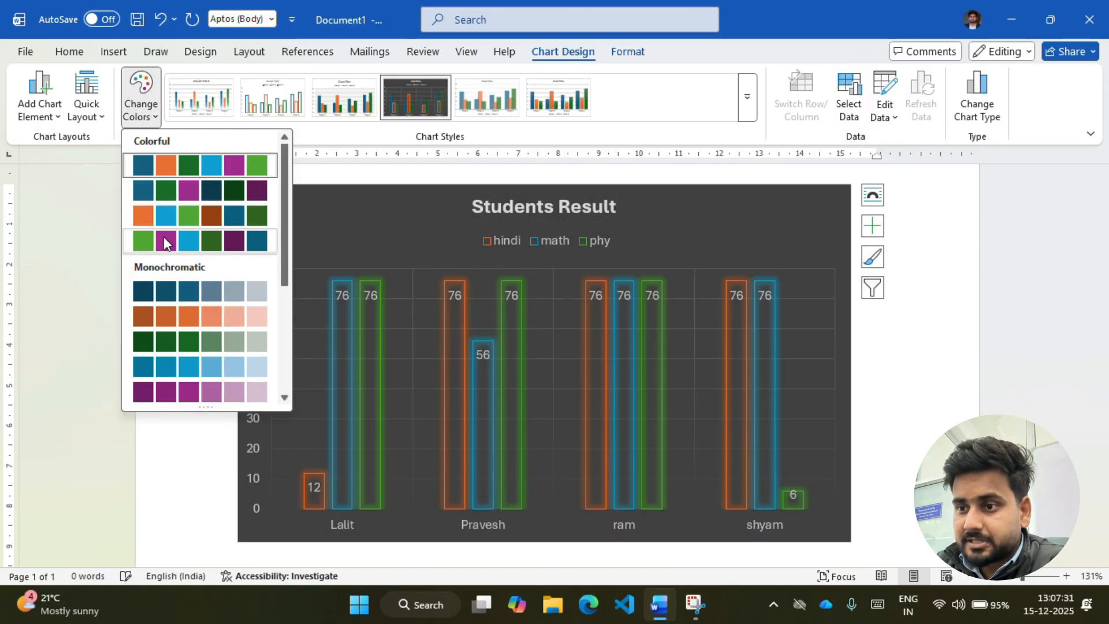
{"action": "left_click", "coordinate": [86, 103]}
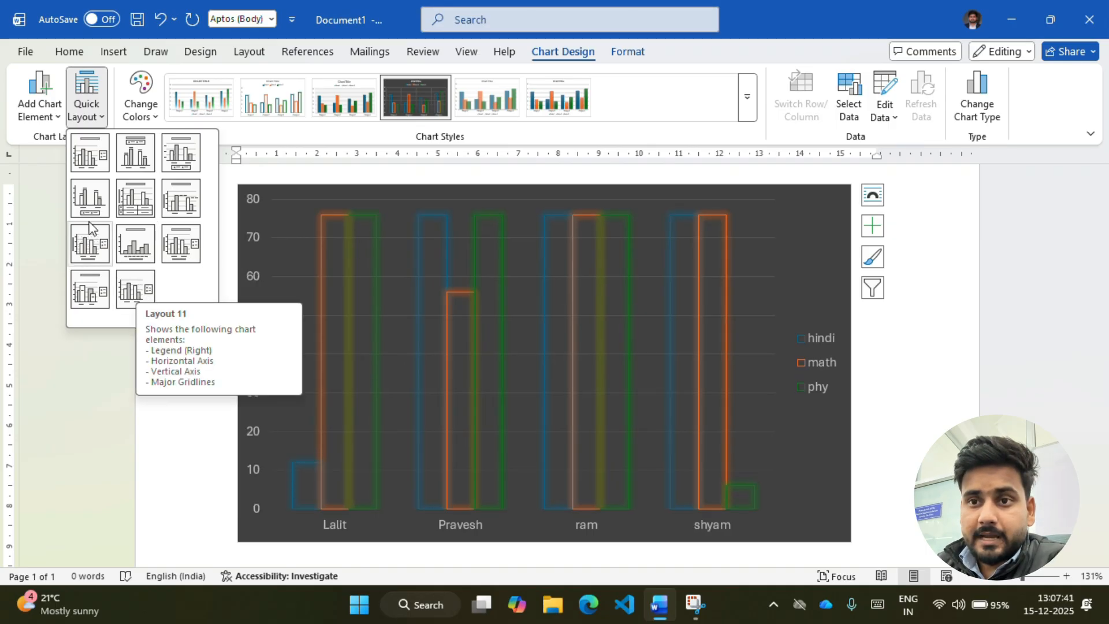
Remove the data labels from all columns of the chart
{"action": "left_click", "coordinate": [42, 111]}
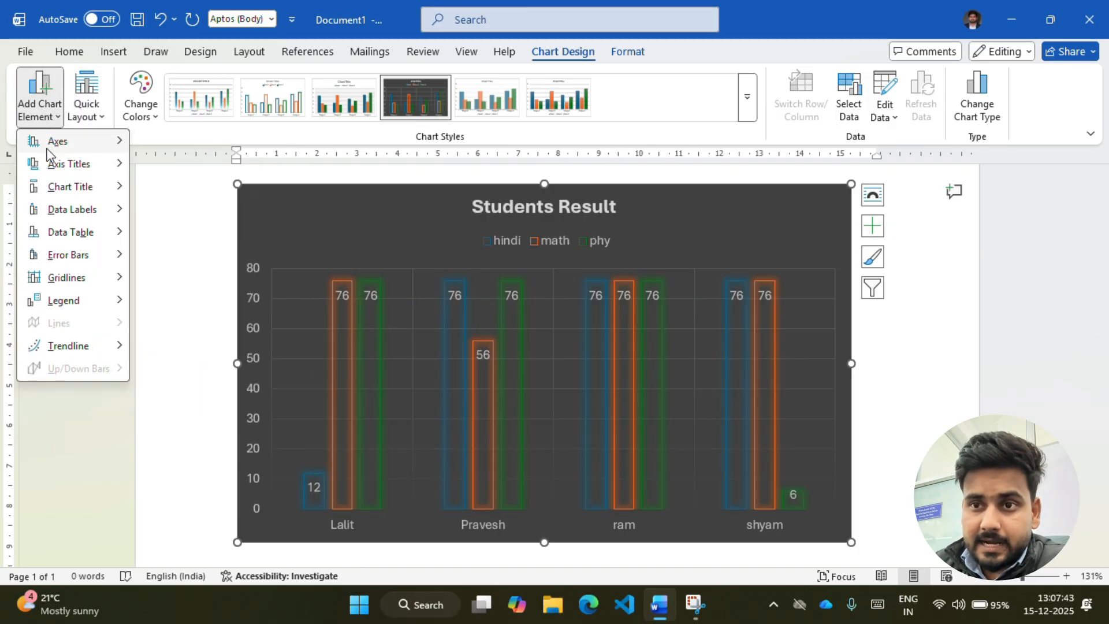
{"action": "mouse_move", "coordinate": [52, 142]}
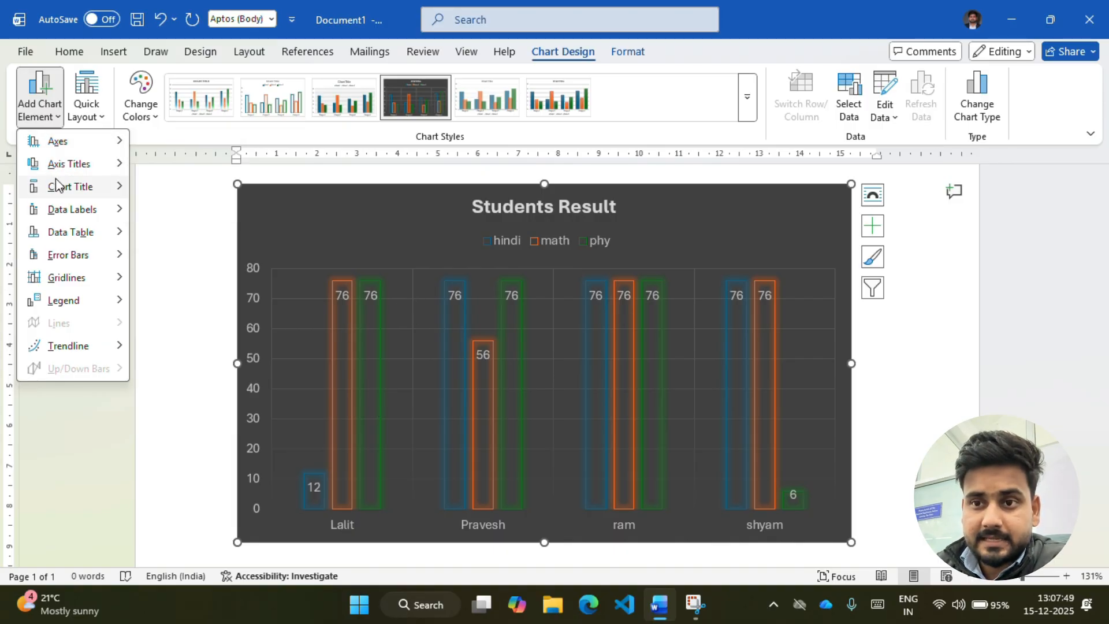
{"action": "mouse_move", "coordinate": [58, 188]}
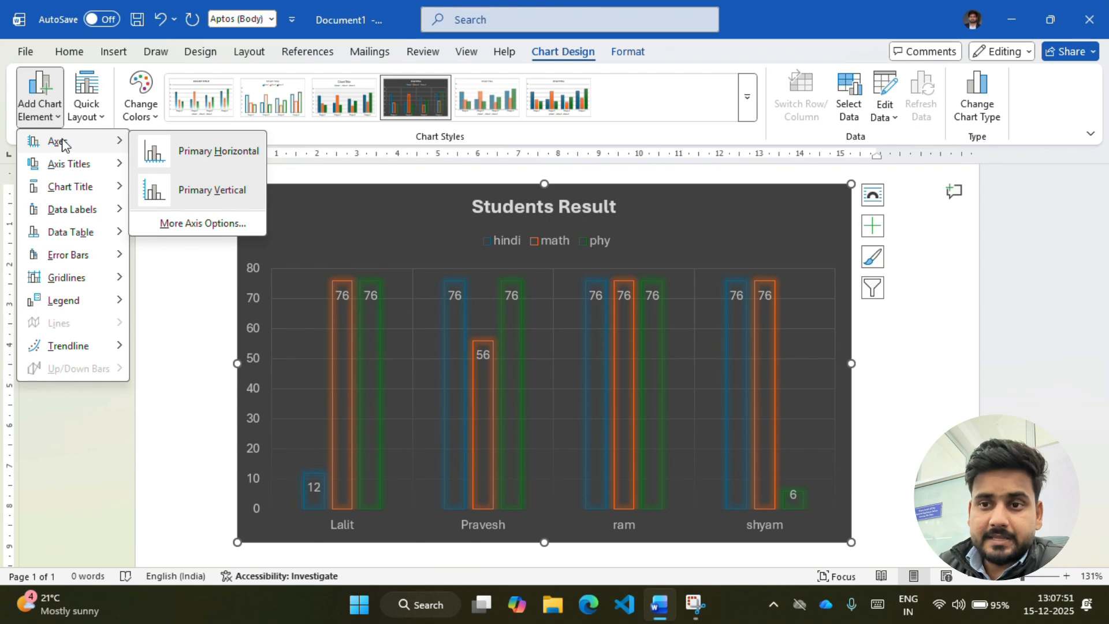
{"action": "mouse_move", "coordinate": [72, 233]}
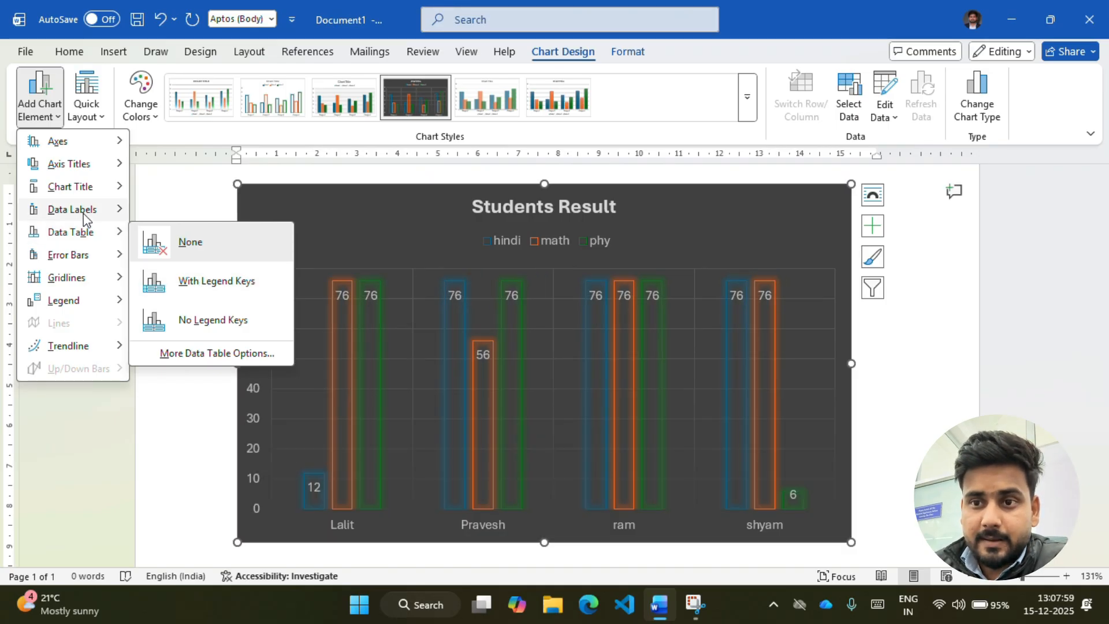
{"action": "mouse_move", "coordinate": [85, 216]}
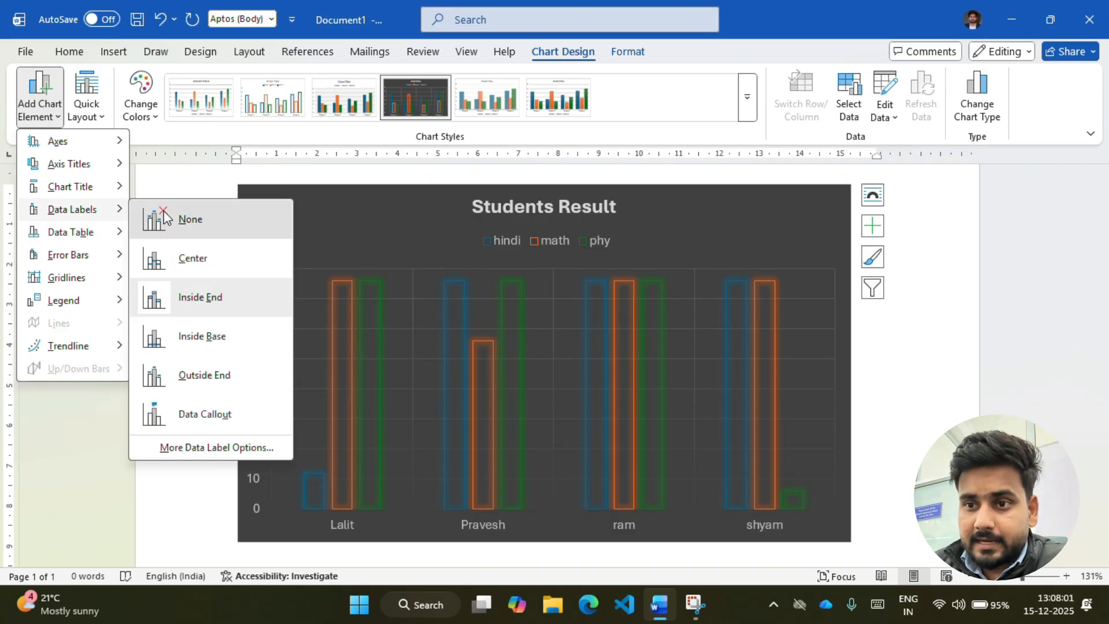
{"action": "left_click", "coordinate": [186, 219]}
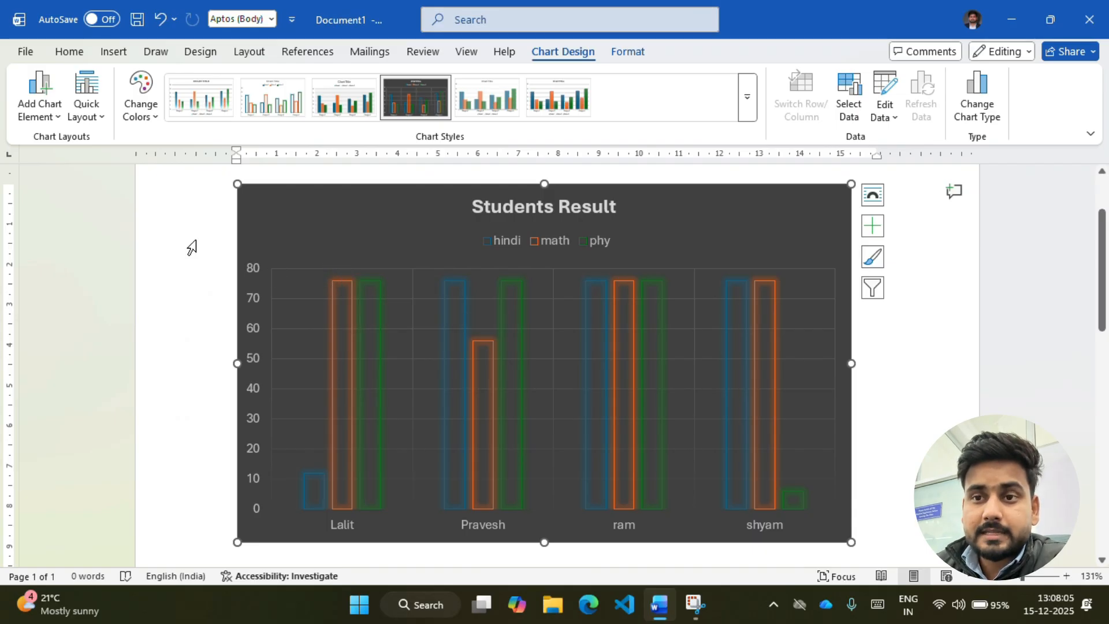
Examine the available data label, legend, chart title and axis title options for the chart
{"action": "left_click", "coordinate": [40, 110]}
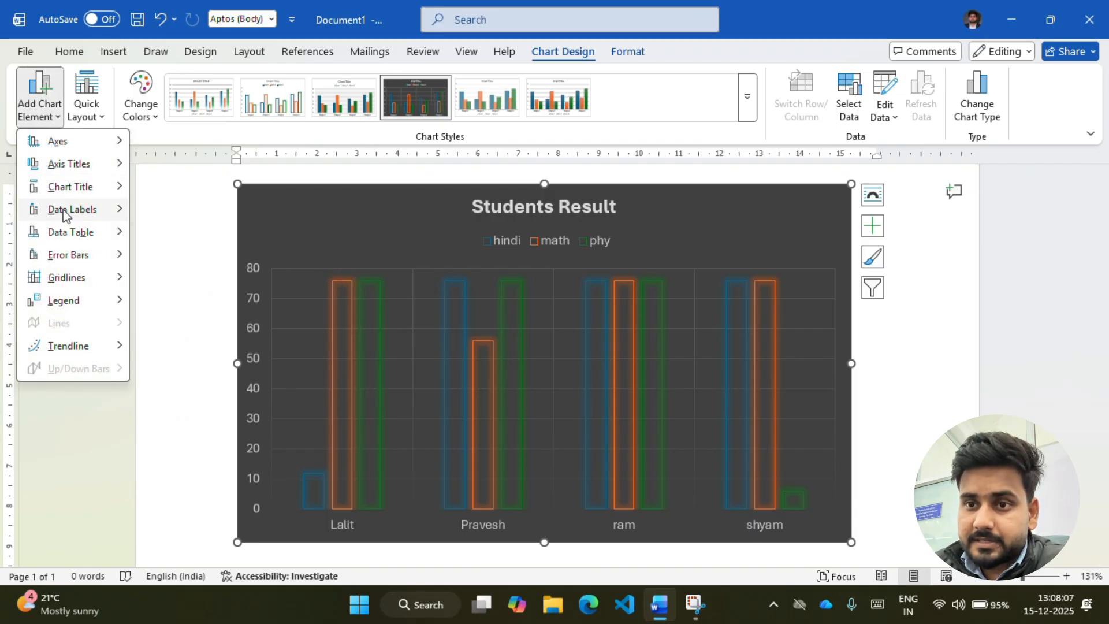
{"action": "mouse_move", "coordinate": [66, 215]}
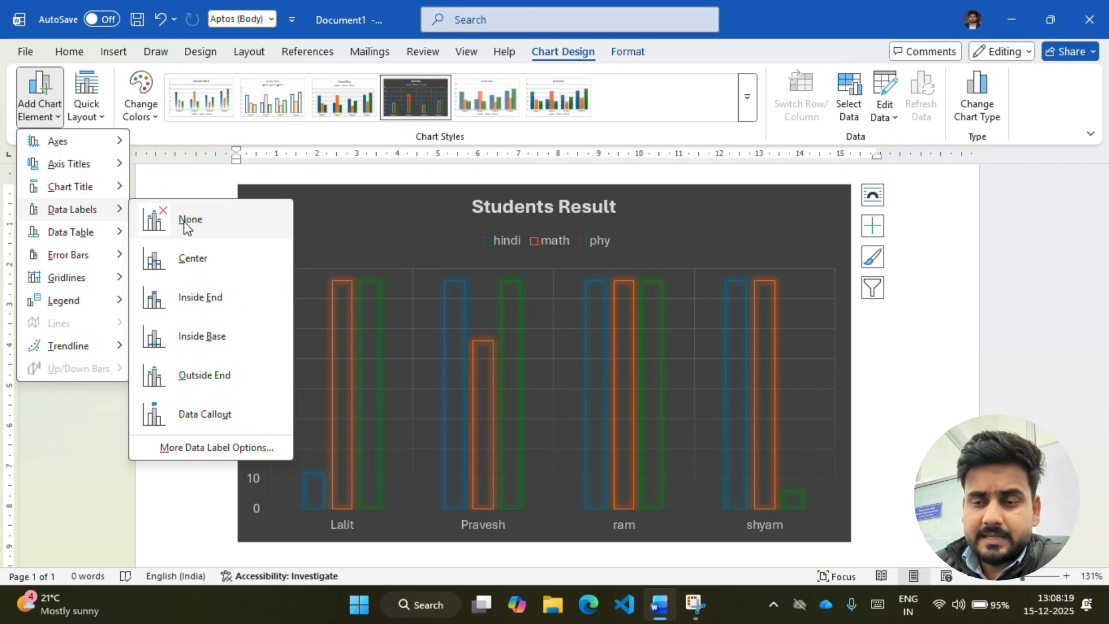
{"action": "mouse_move", "coordinate": [86, 282]}
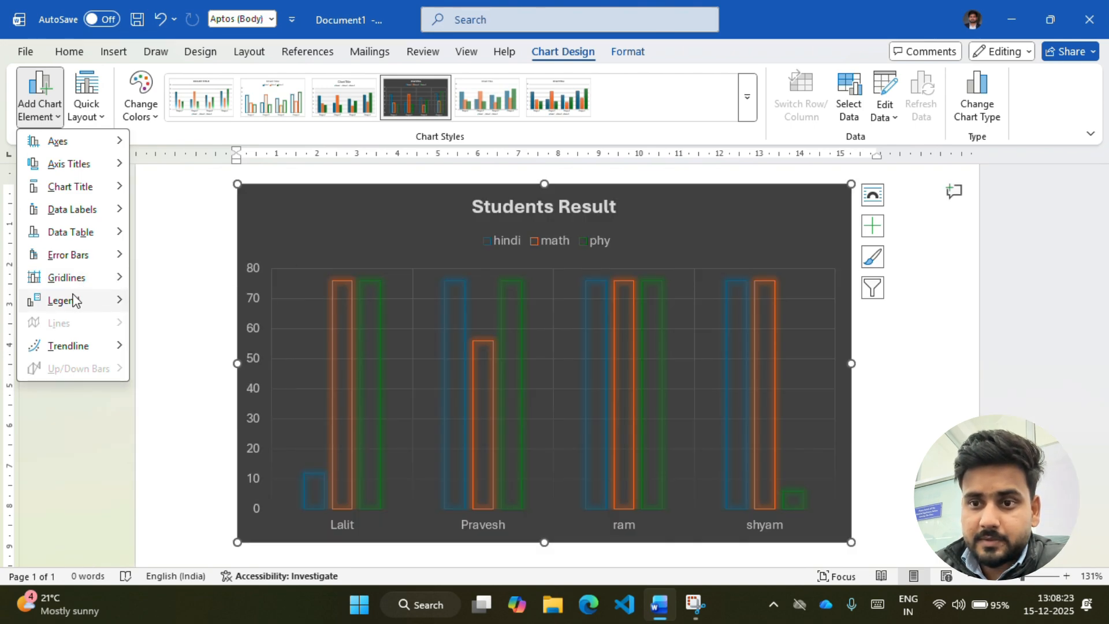
{"action": "mouse_move", "coordinate": [87, 300]}
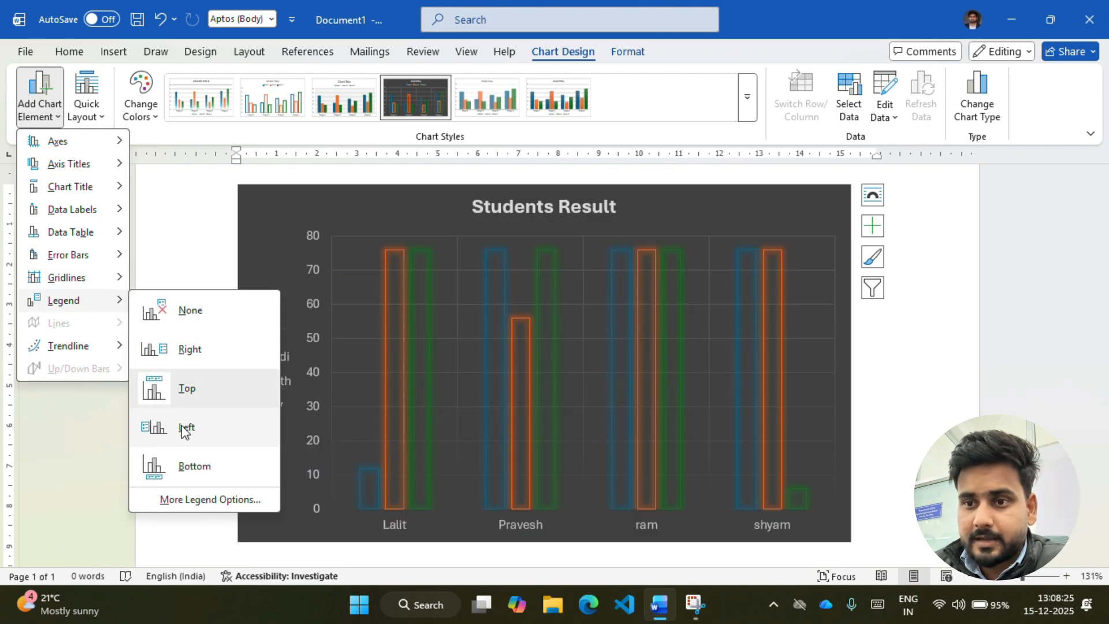
{"action": "mouse_move", "coordinate": [84, 190]}
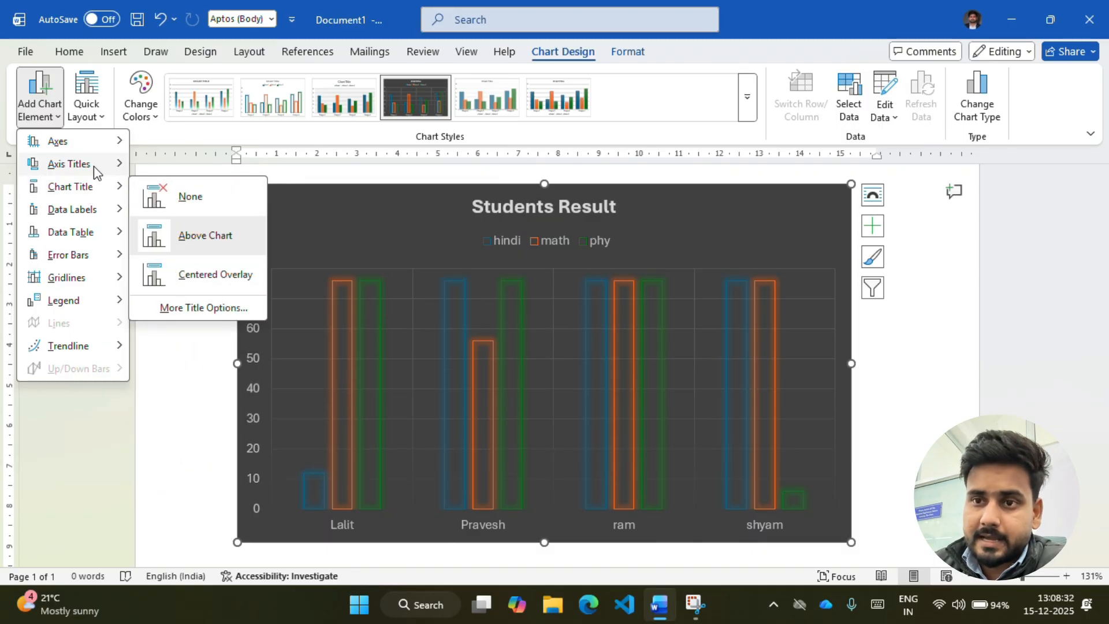
{"action": "mouse_move", "coordinate": [92, 166]}
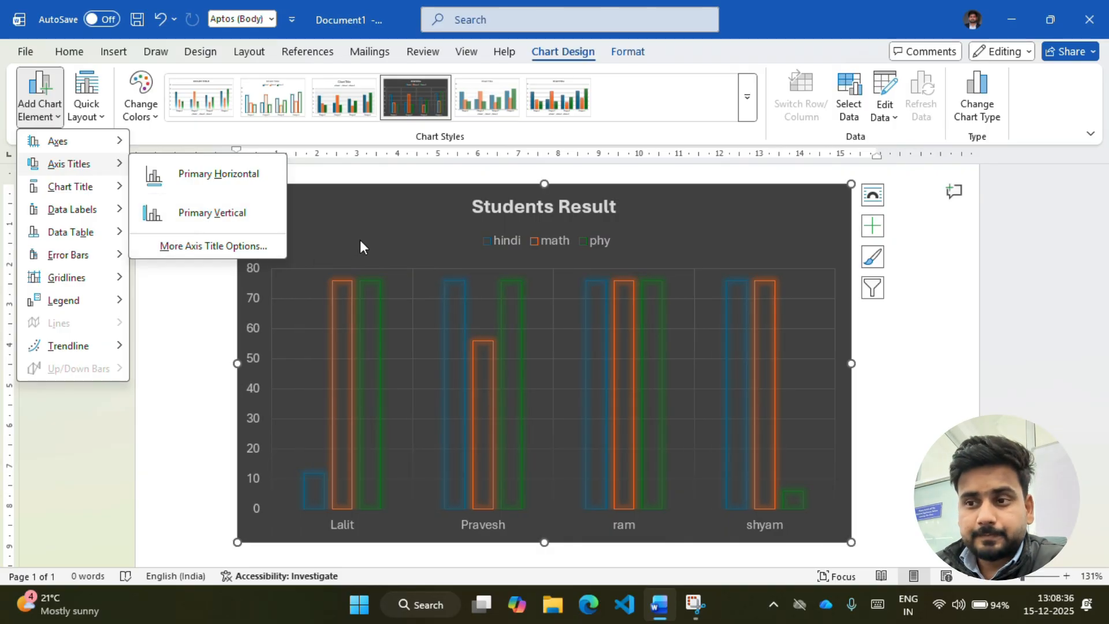
{"action": "left_click", "coordinate": [378, 212]}
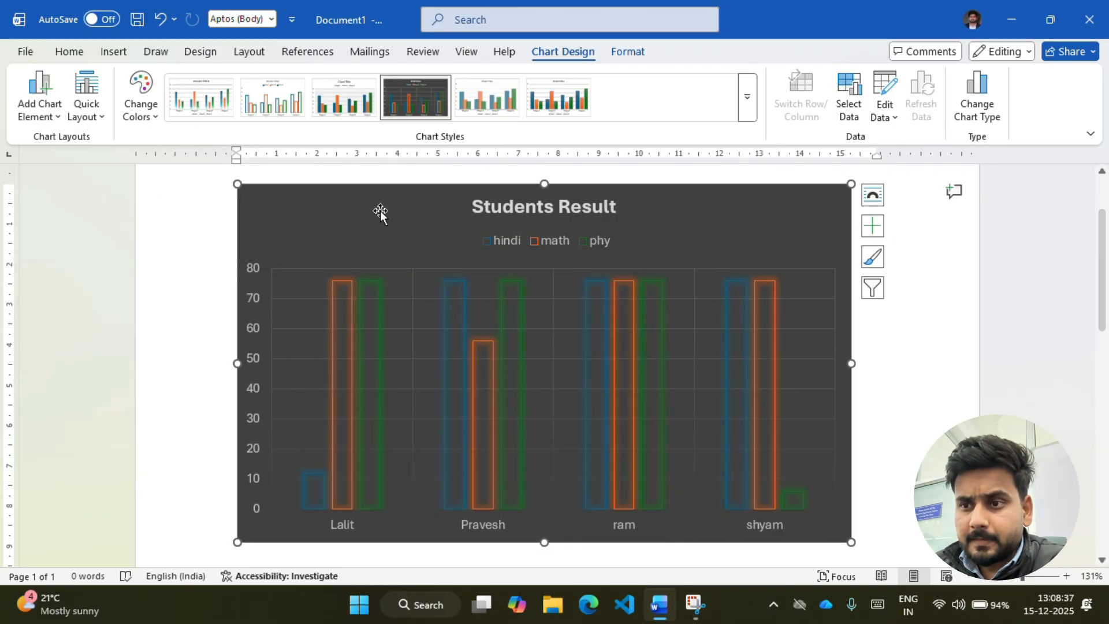
Reduce the chart's source data range to A1:C5 so that only the hindi and math series are plotted
{"action": "left_click", "coordinate": [849, 97]}
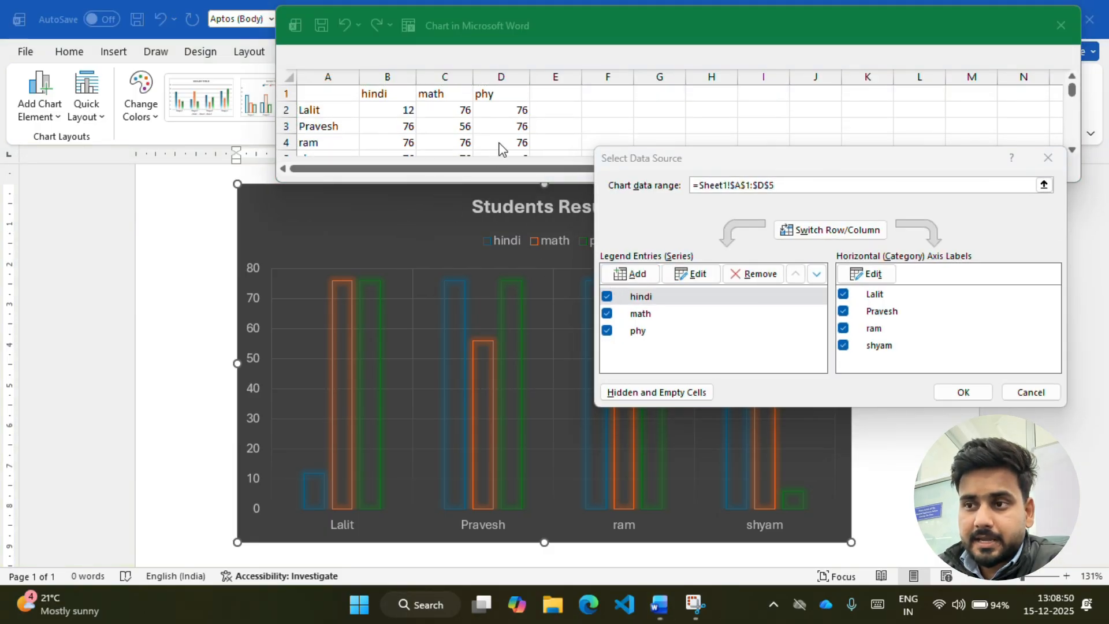
{"action": "scroll", "coordinate": [501, 141], "scroll_direction": "down", "scroll_amount": 1}
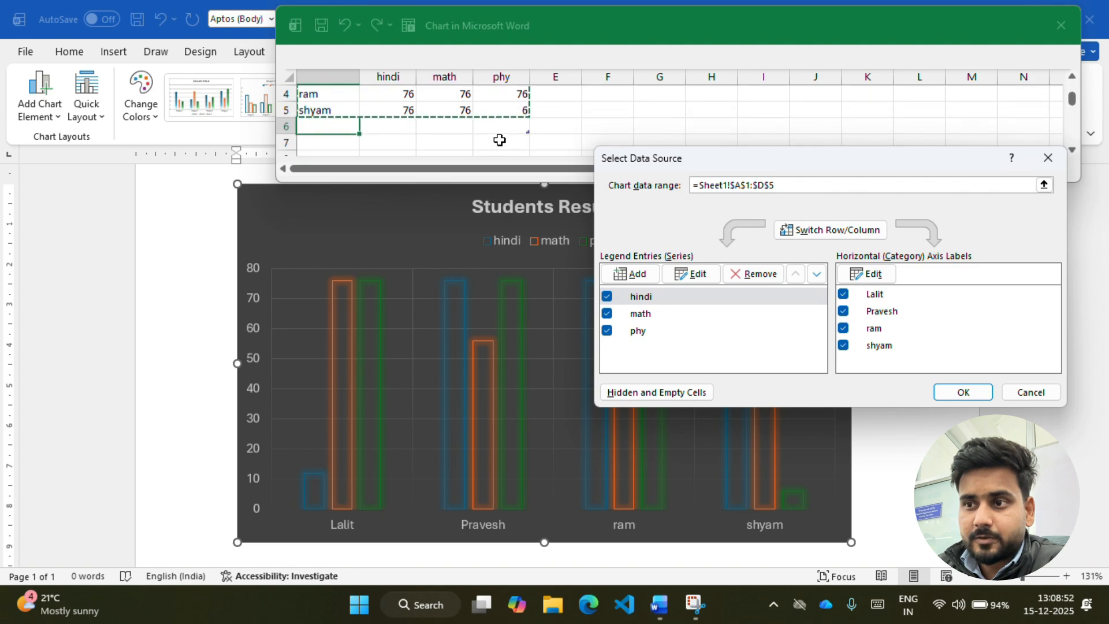
{"action": "scroll", "coordinate": [509, 128], "scroll_direction": "up", "scroll_amount": 1}
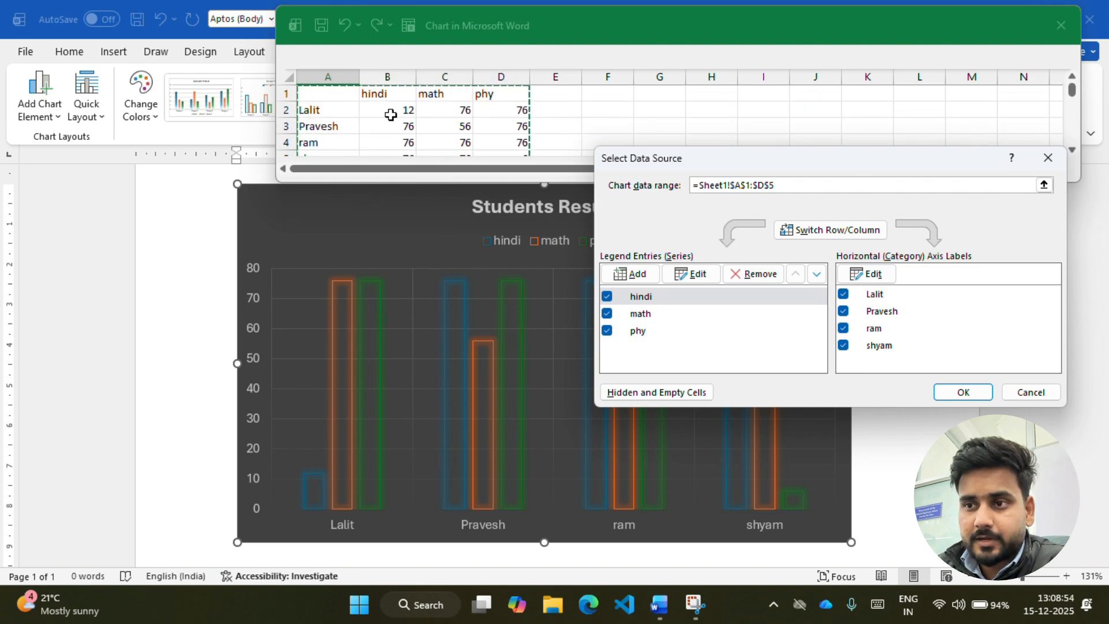
{"action": "scroll", "coordinate": [390, 115], "scroll_direction": "down", "scroll_amount": 1}
{"action": "scroll", "coordinate": [391, 115], "scroll_direction": "up", "scroll_amount": 1}
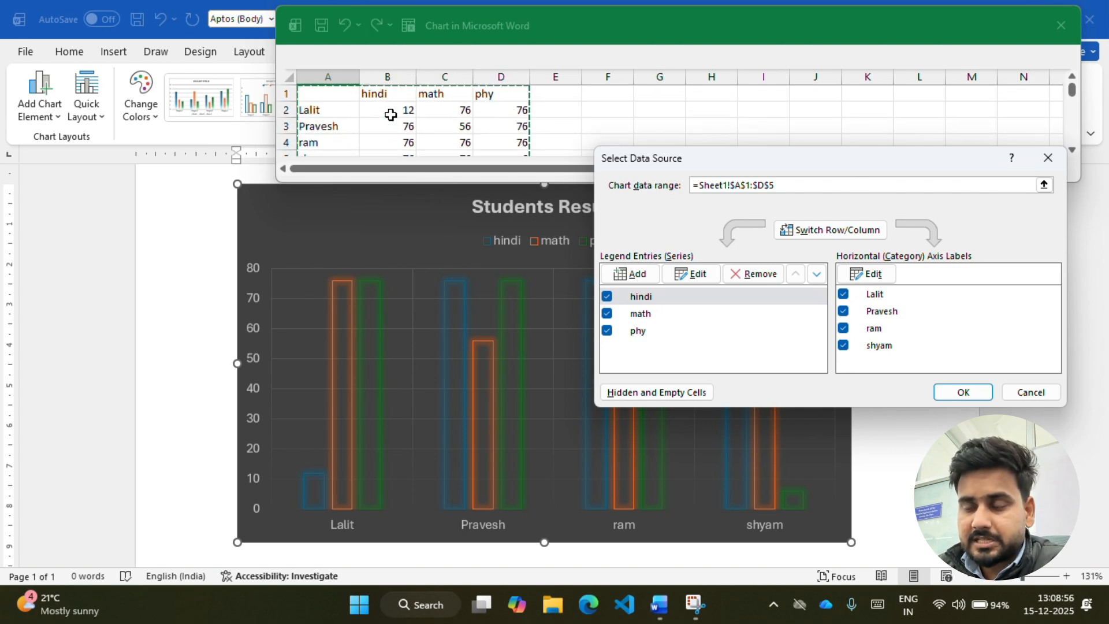
{"action": "scroll", "coordinate": [390, 115], "scroll_direction": "down", "scroll_amount": 1}
{"action": "scroll", "coordinate": [523, 128], "scroll_direction": "up", "scroll_amount": 1}
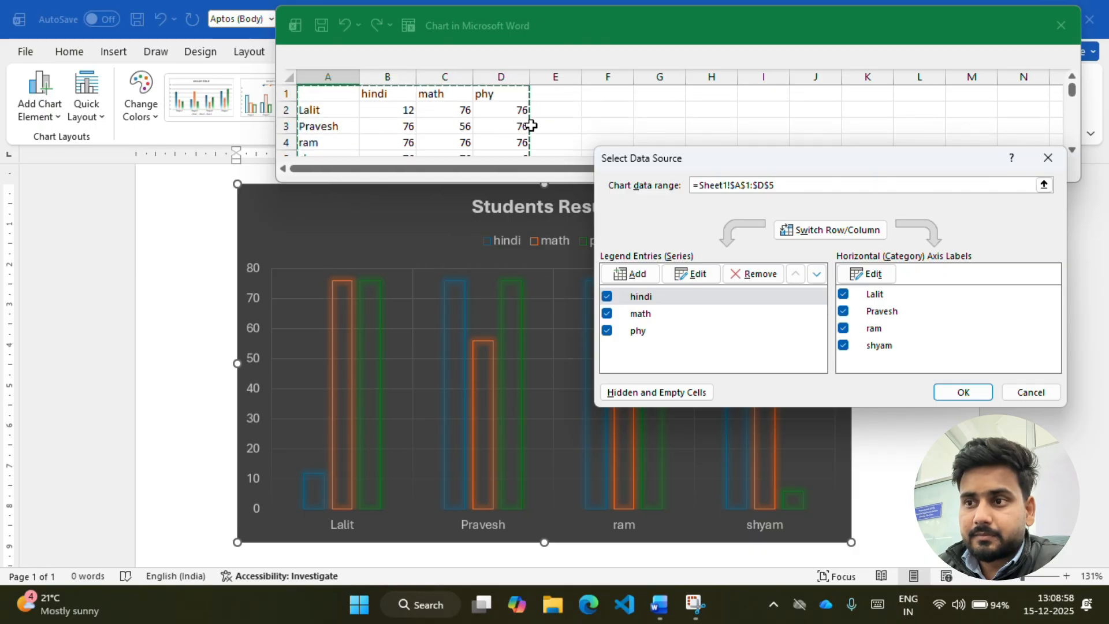
{"action": "left_click", "coordinate": [549, 99]}
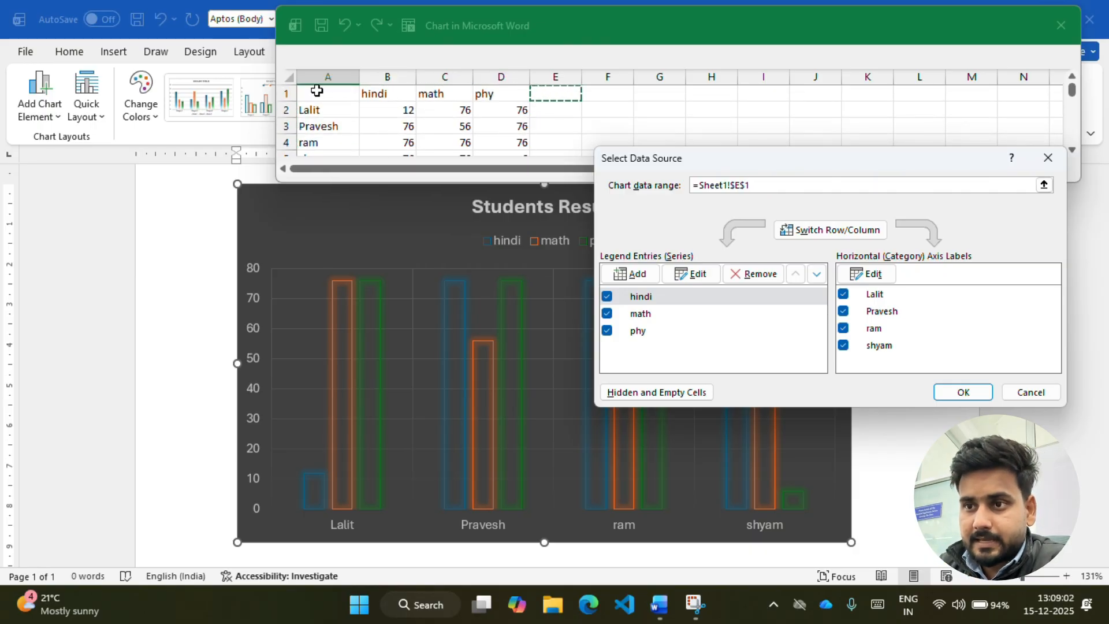
{"action": "left_click_drag", "start_coordinate": [316, 90], "coordinate": [442, 116]}
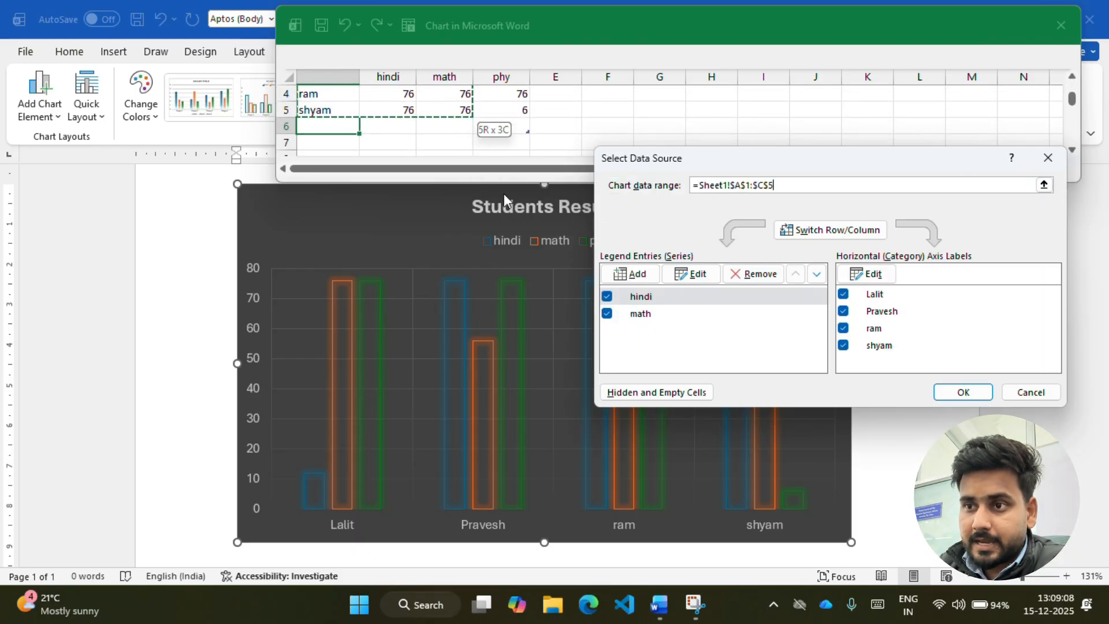
{"action": "scroll", "coordinate": [502, 110], "scroll_direction": "up", "scroll_amount": 1}
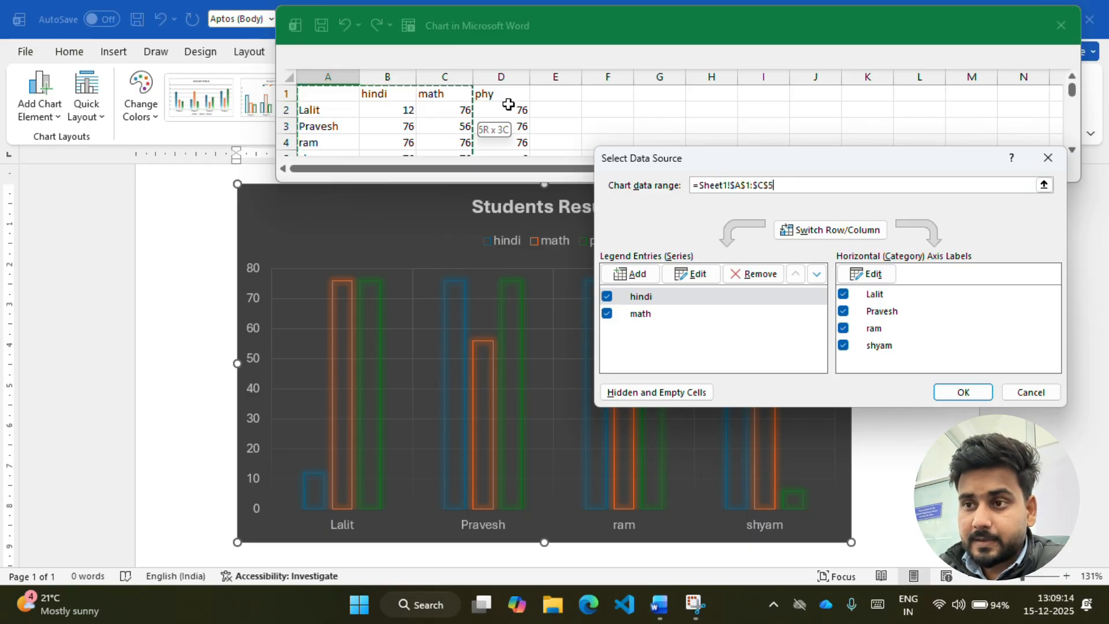
{"action": "scroll", "coordinate": [514, 109], "scroll_direction": "down", "scroll_amount": 1}
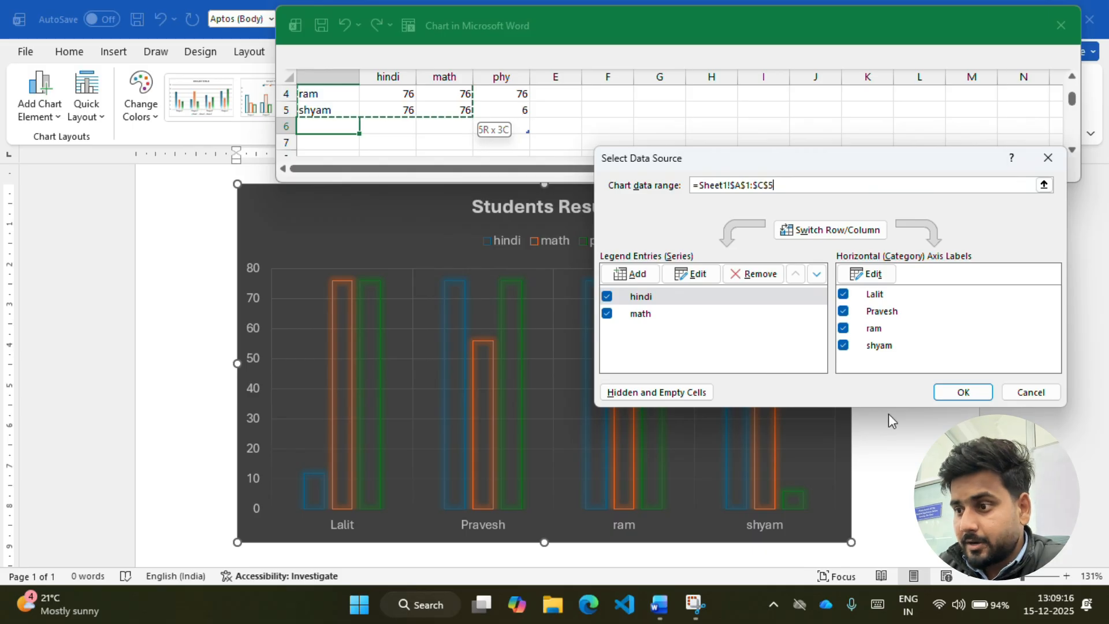
{"action": "left_click", "coordinate": [963, 392]}
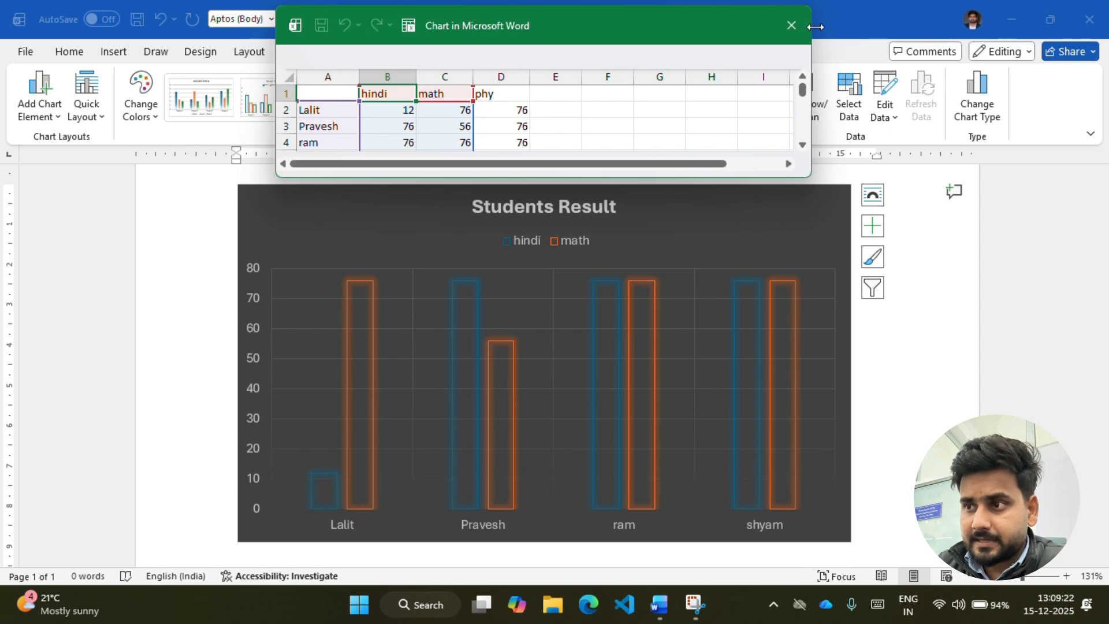
Open the chart's data sheet for editing, enlarge it, and add the column heading "che" in cell E1
{"action": "left_click", "coordinate": [792, 25]}
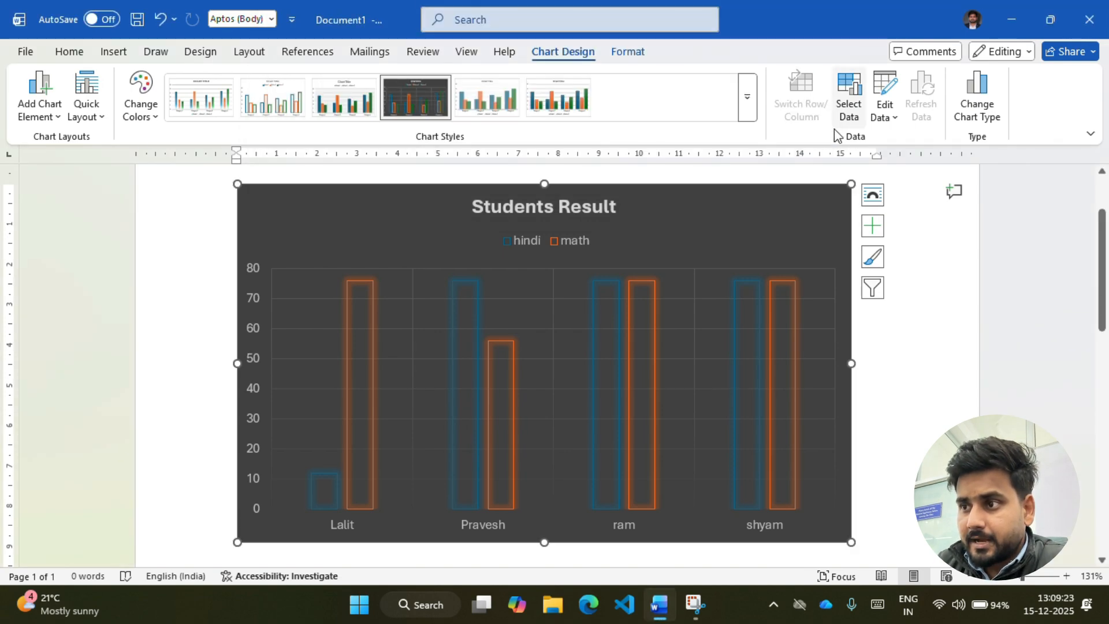
{"action": "left_click", "coordinate": [883, 90]}
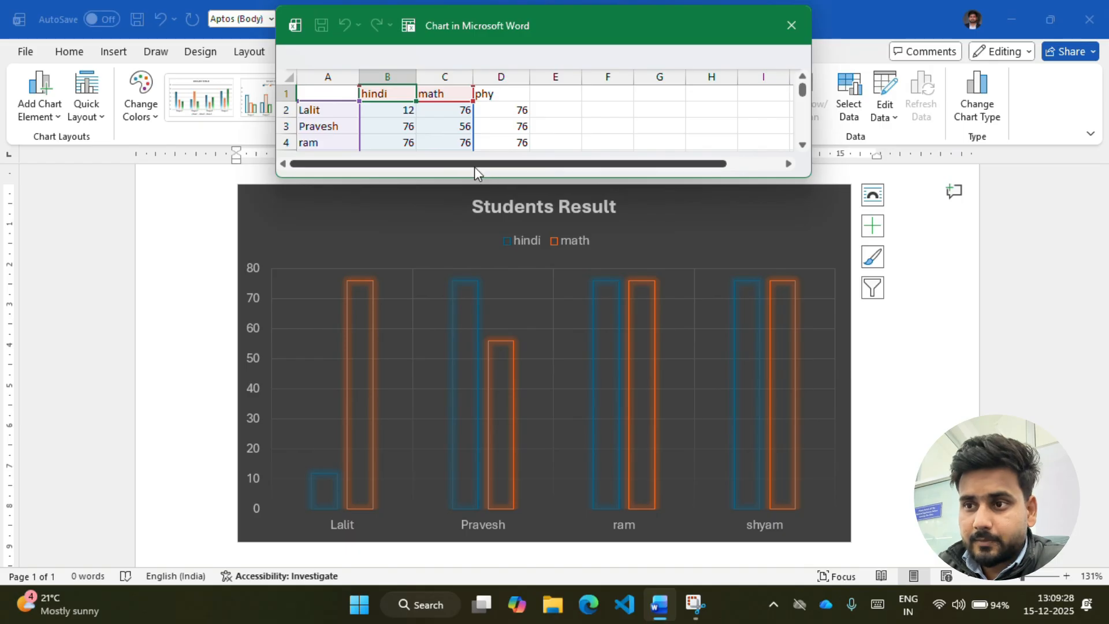
{"action": "left_click_drag", "start_coordinate": [485, 174], "coordinate": [485, 220]}
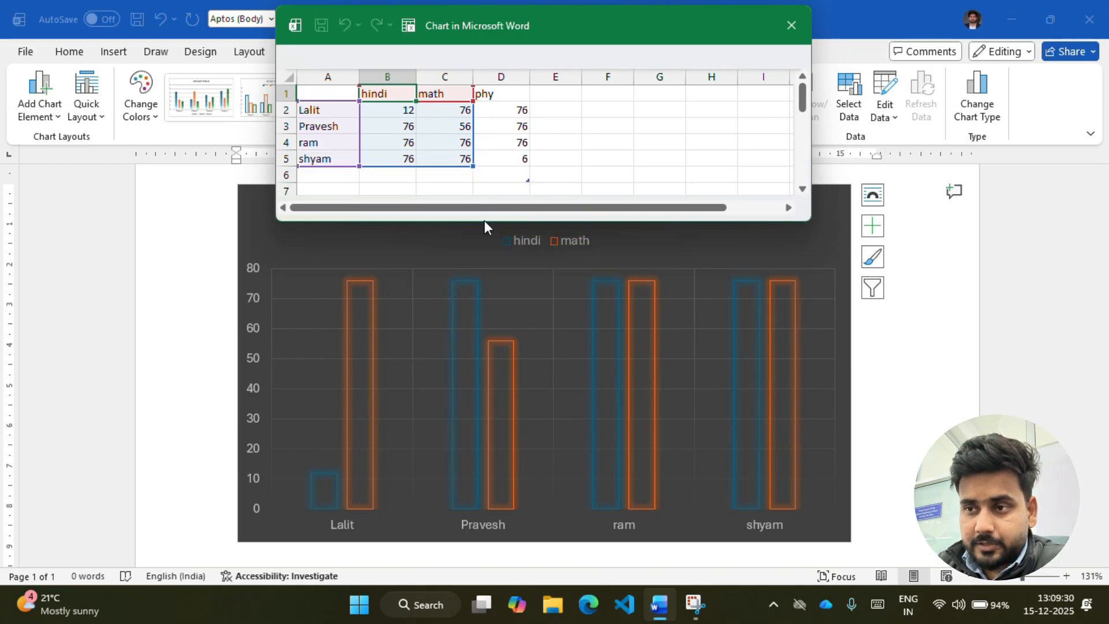
{"action": "left_click", "coordinate": [494, 94]}
{"action": "left_click", "coordinate": [541, 95]}
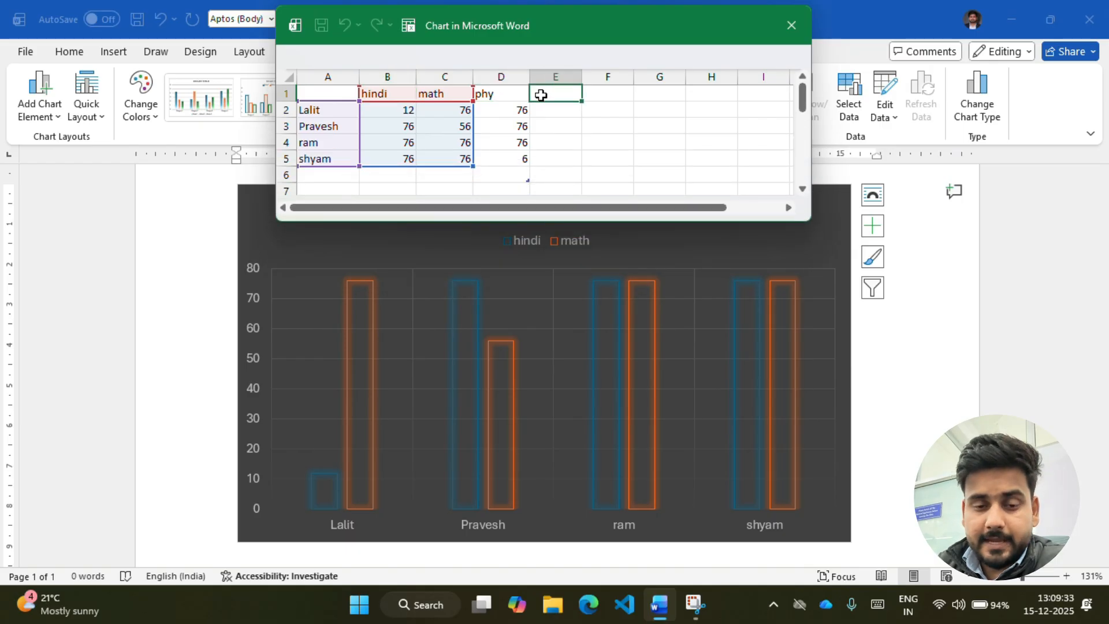
{"action": "type", "text": "che"}
{"action": "key", "text": "Tab"}
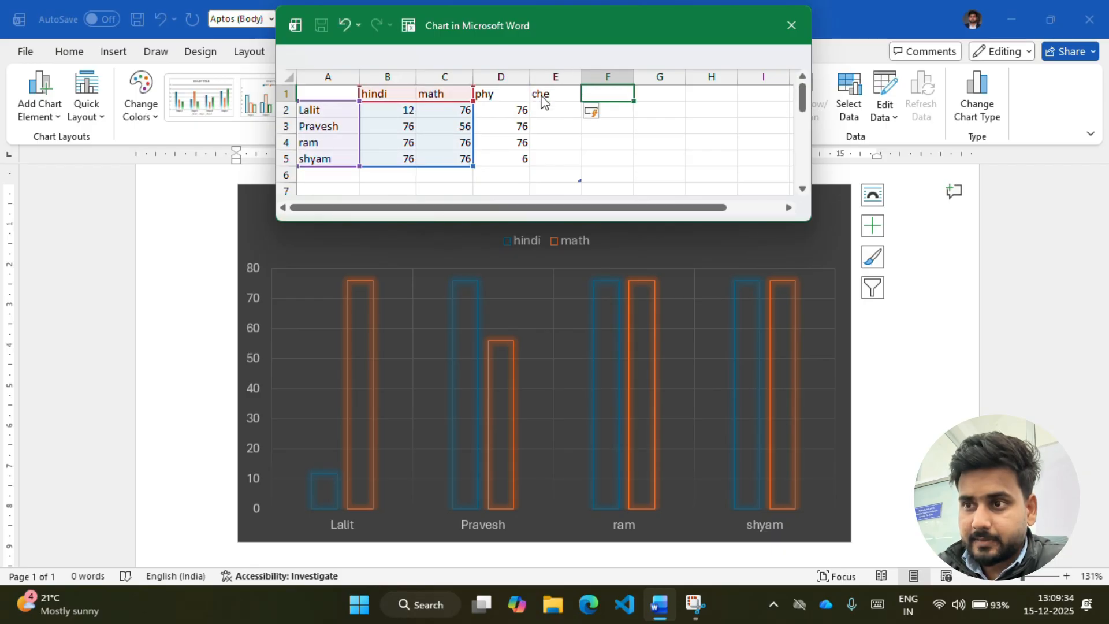
Enter the che marks 65, 43, 43 and 64 in cells E2 to E5 and close the data sheet
{"action": "key", "text": "Return"}
{"action": "type", "text": "65"}
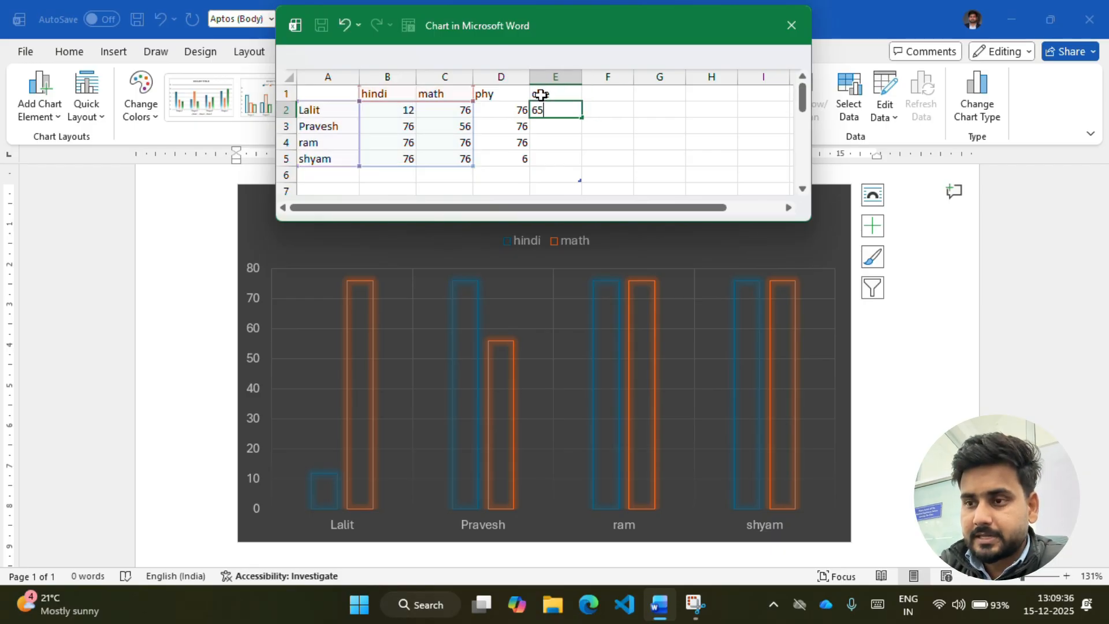
{"action": "key", "text": "Tab"}
{"action": "key", "text": "Tab"}
{"action": "key", "text": "Tab"}
{"action": "key", "text": "Tab"}
{"action": "key", "text": "Tab"}
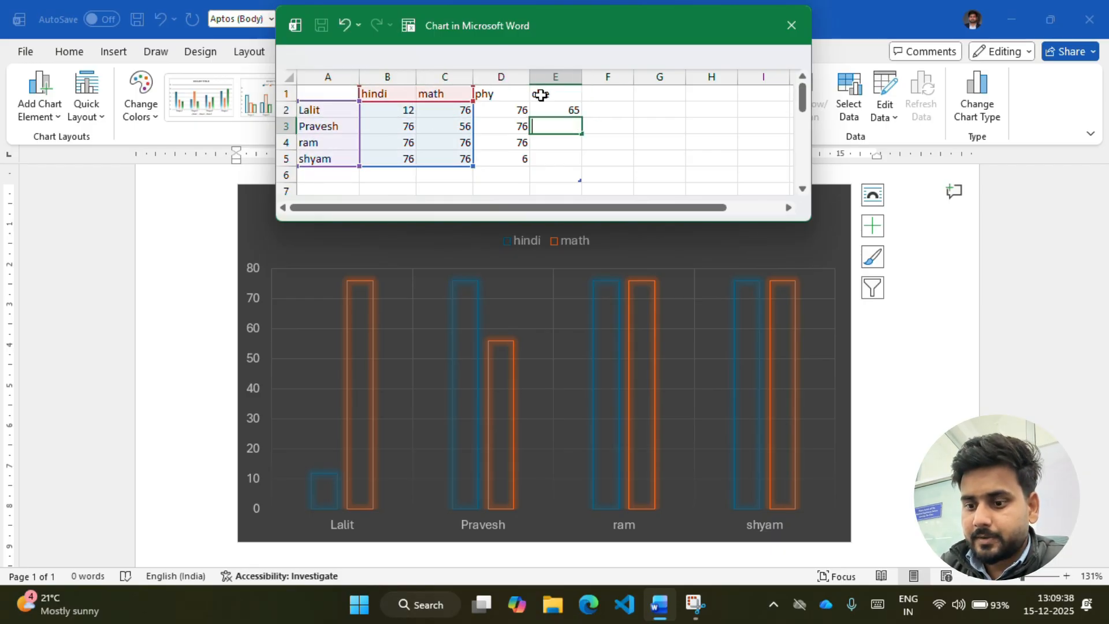
{"action": "type", "text": "43"}
{"action": "key", "text": "Return"}
{"action": "type", "text": "43"}
{"action": "key", "text": "Return"}
{"action": "type", "text": "64"}
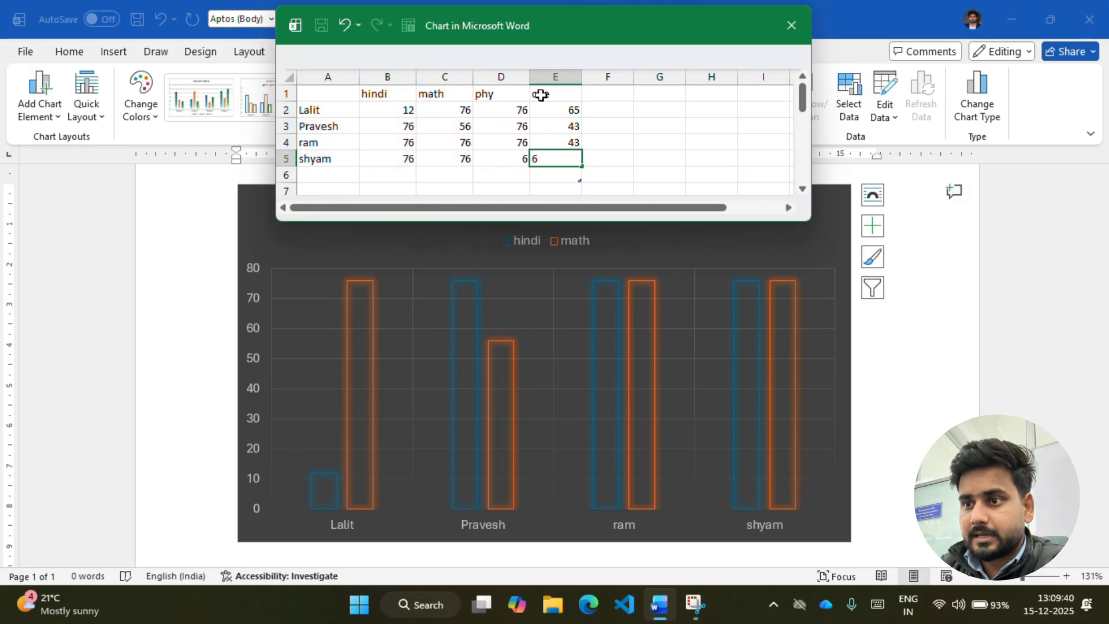
{"action": "key", "text": "Return"}
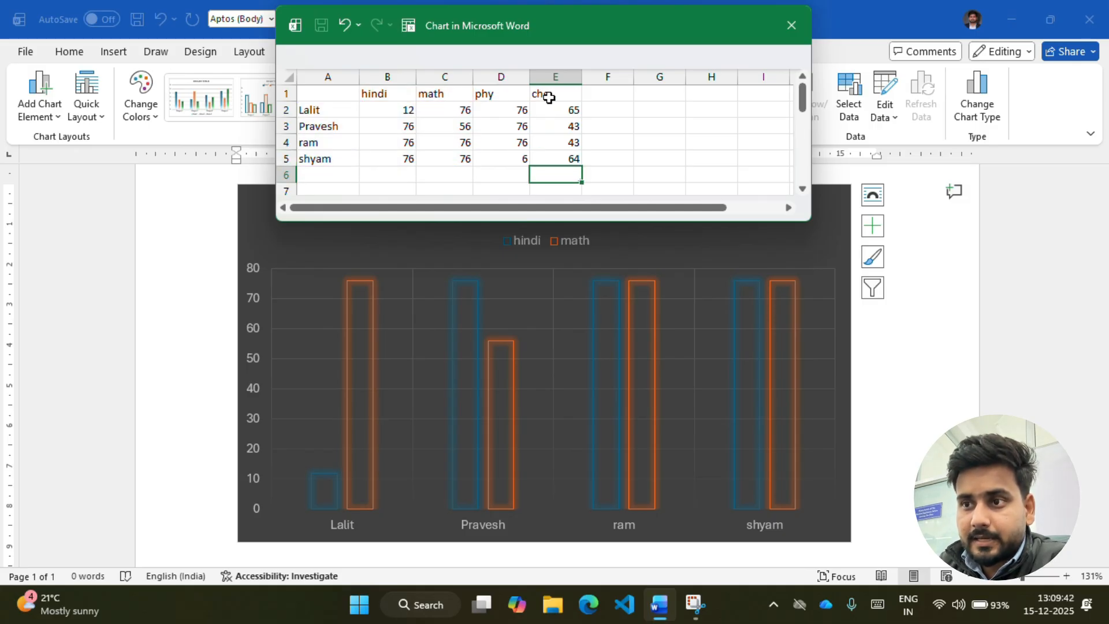
{"action": "left_click_drag", "start_coordinate": [548, 98], "coordinate": [558, 150]}
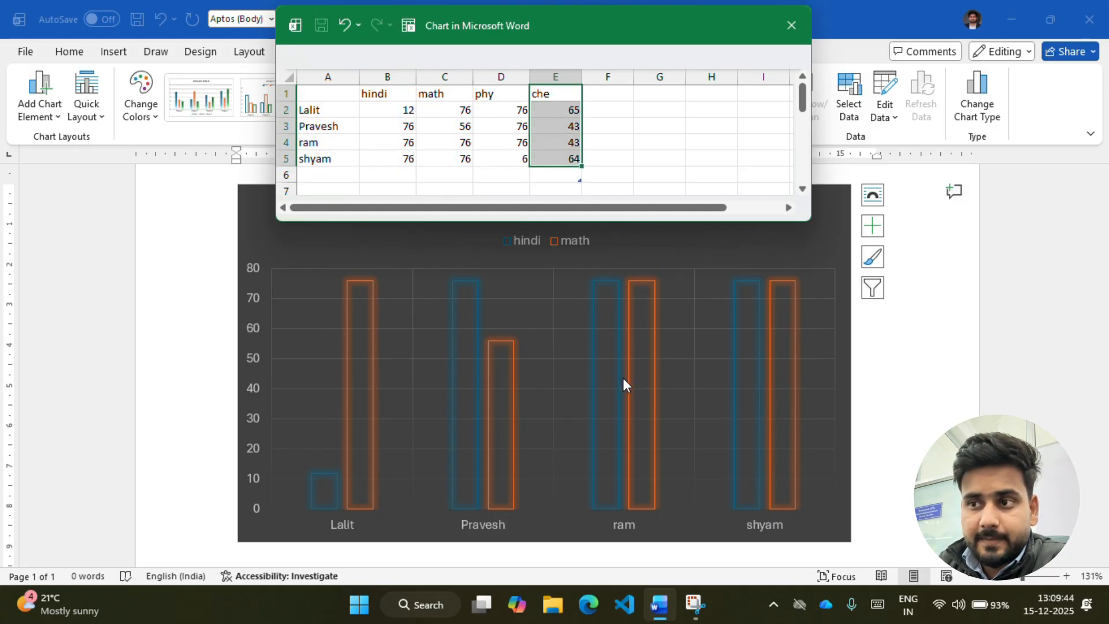
{"action": "left_click", "coordinate": [796, 30]}
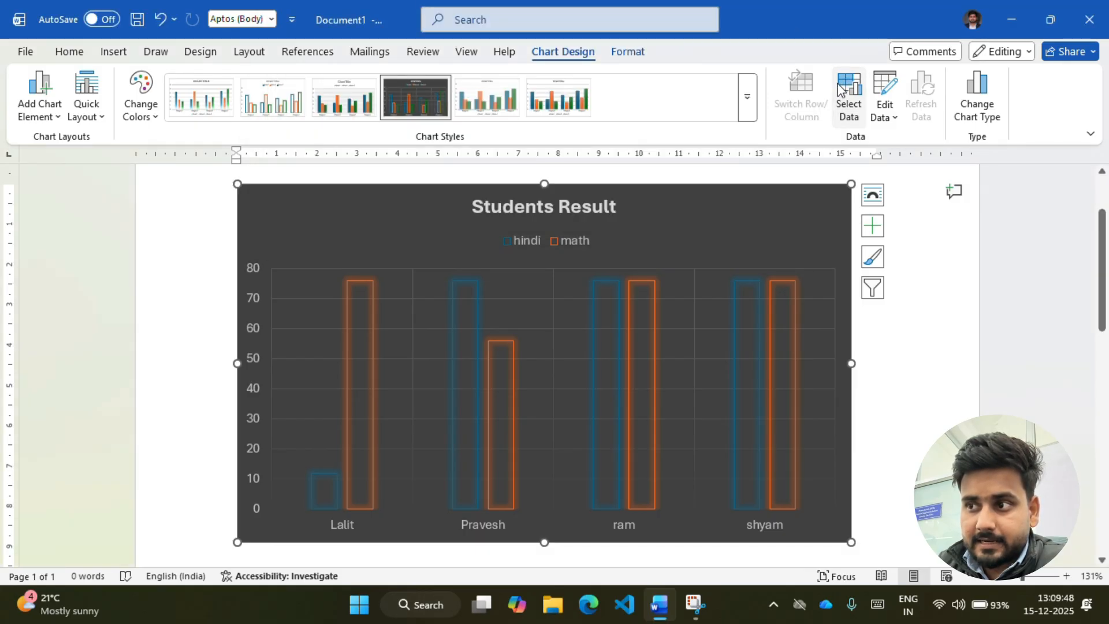
Extend the chart's source data range to A1:E5 so that the phy and che series are also plotted
{"action": "left_click", "coordinate": [851, 97]}
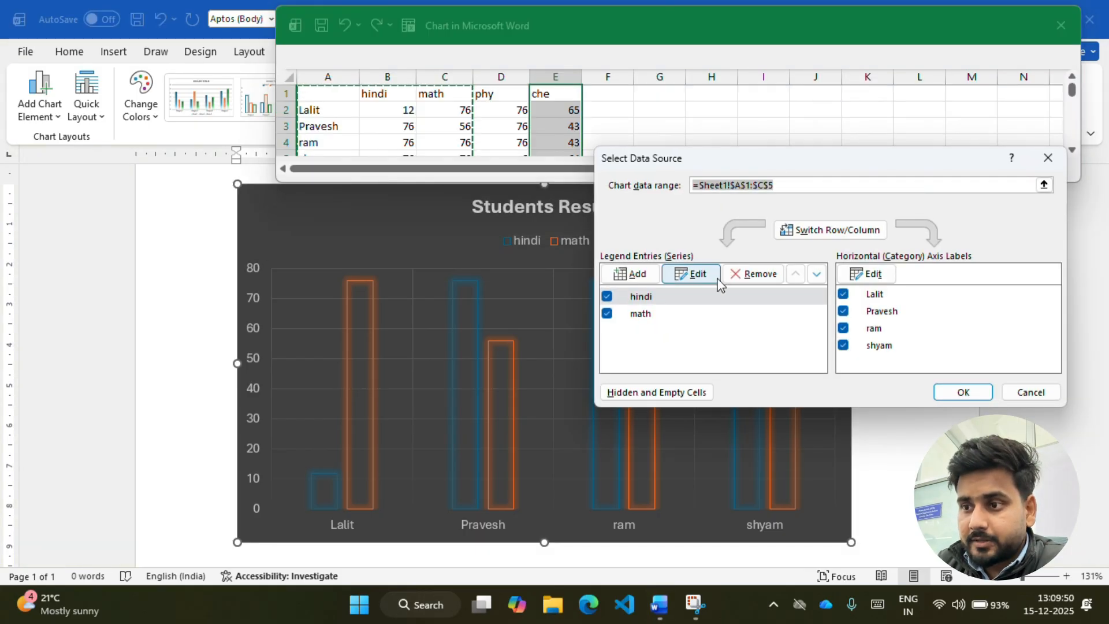
{"action": "left_click_drag", "start_coordinate": [340, 94], "coordinate": [549, 118]}
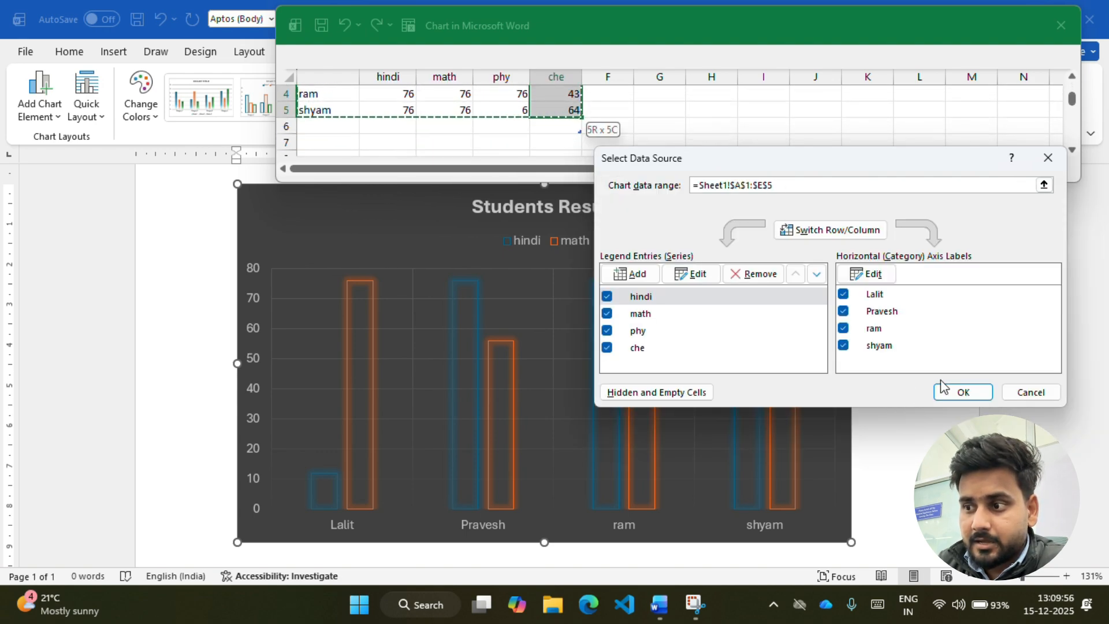
{"action": "left_click", "coordinate": [954, 395]}
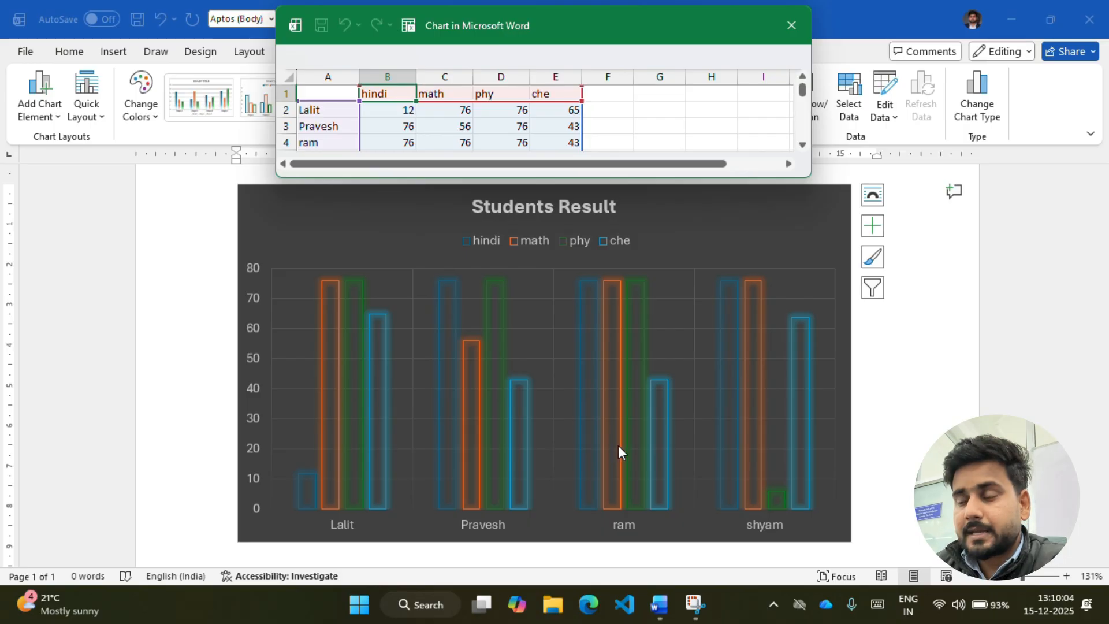
{"action": "left_click", "coordinate": [794, 38]}
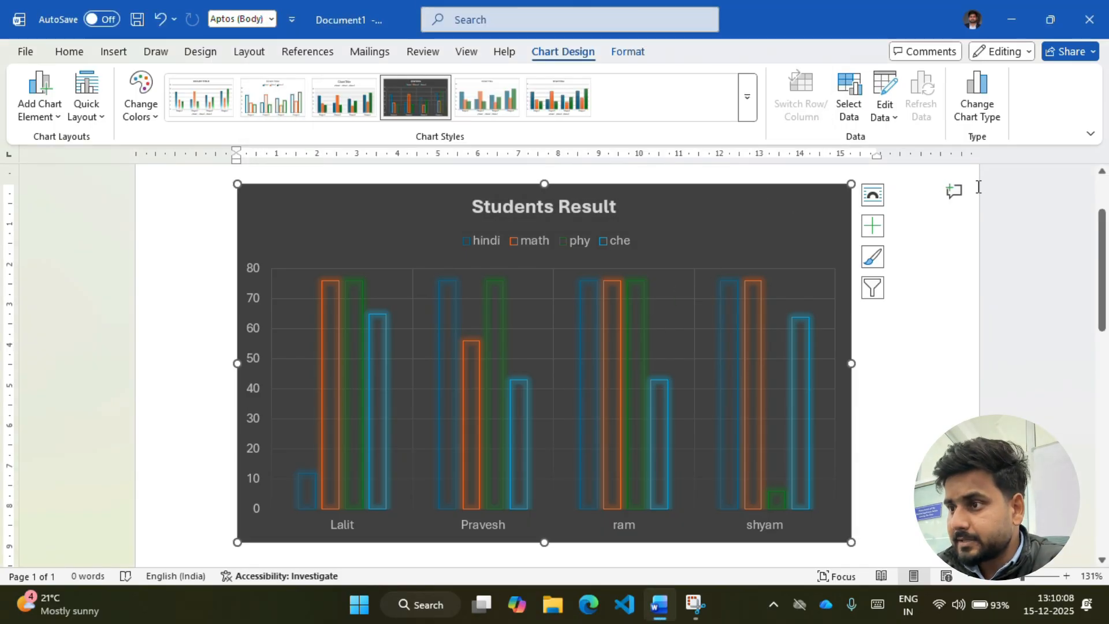
{"action": "left_click", "coordinate": [786, 237]}
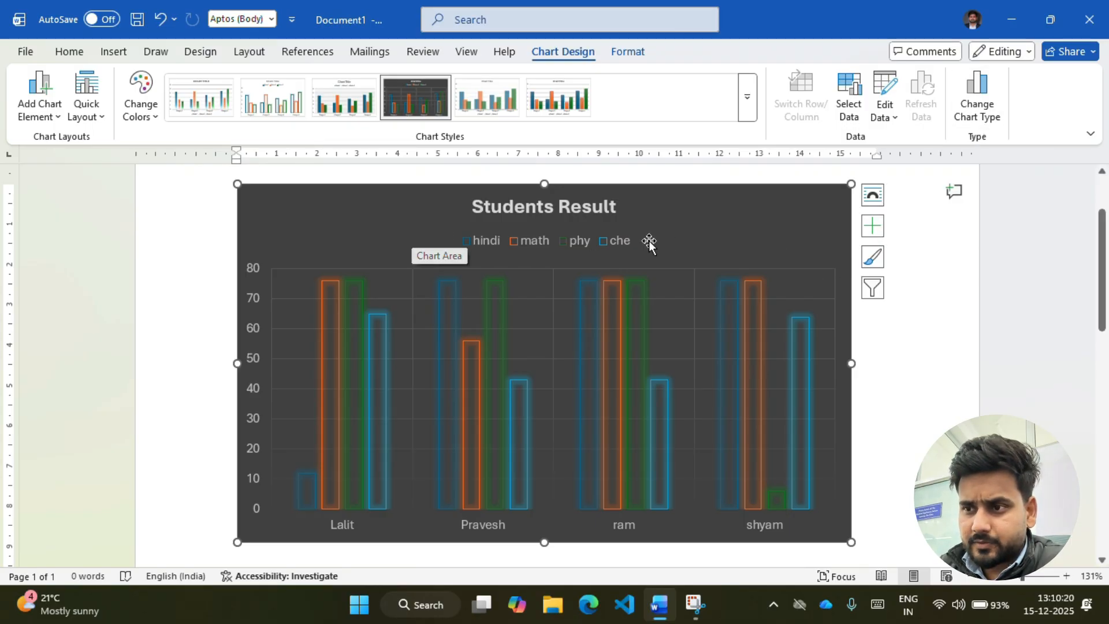
Change the chart type to 3-D Clustered Column and apply the second chart style with solid columns on a white background
{"action": "left_click", "coordinate": [975, 120]}
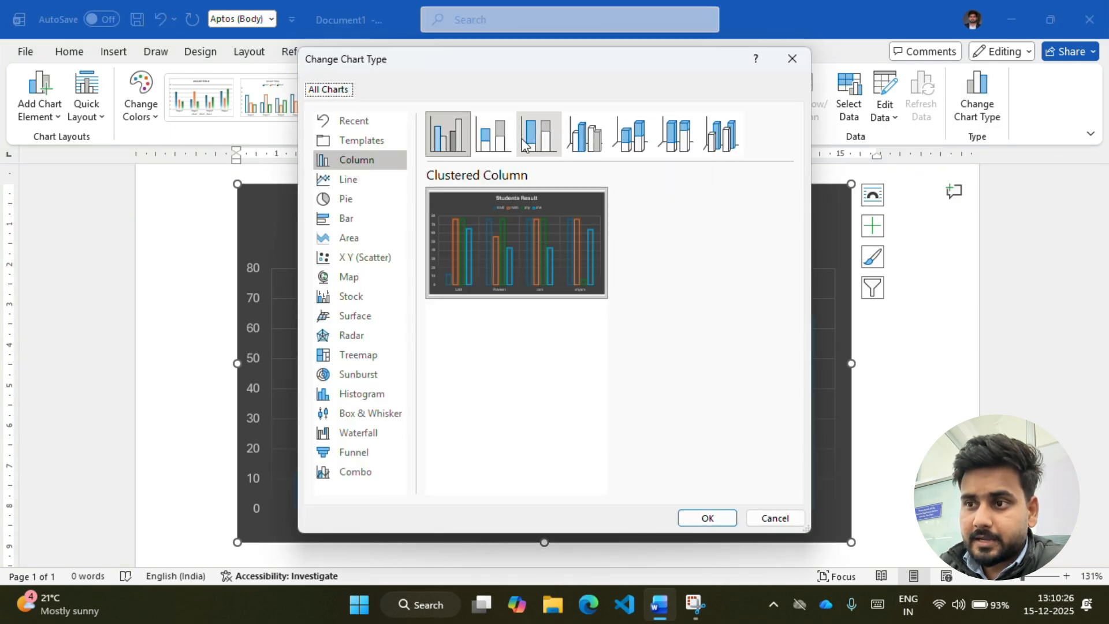
{"action": "left_click", "coordinate": [631, 135]}
{"action": "left_click", "coordinate": [596, 147]}
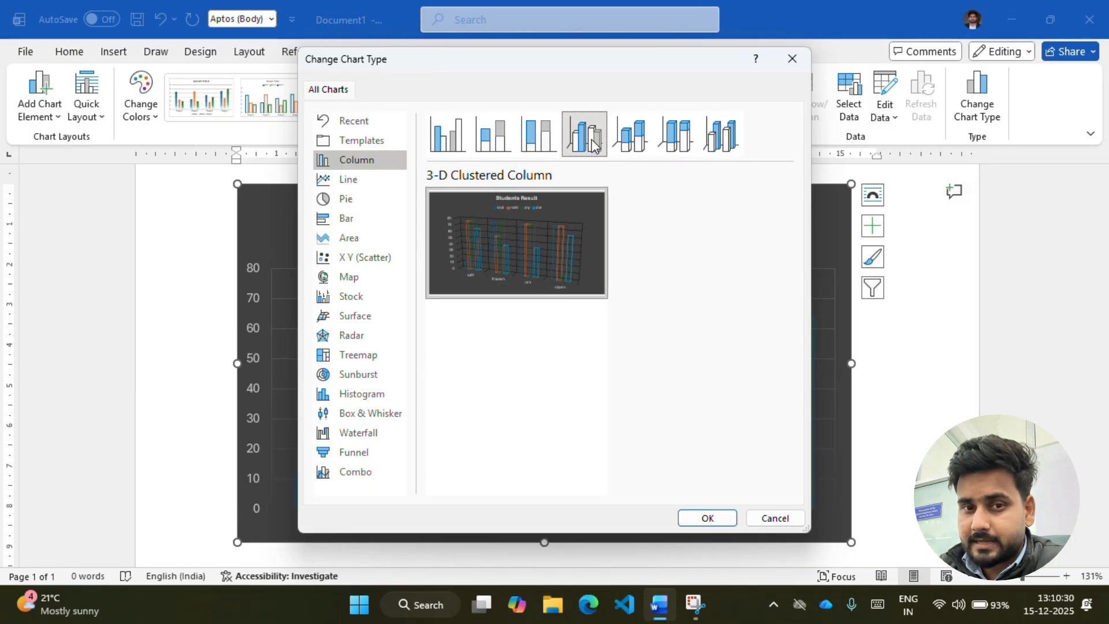
{"action": "left_click", "coordinate": [700, 517]}
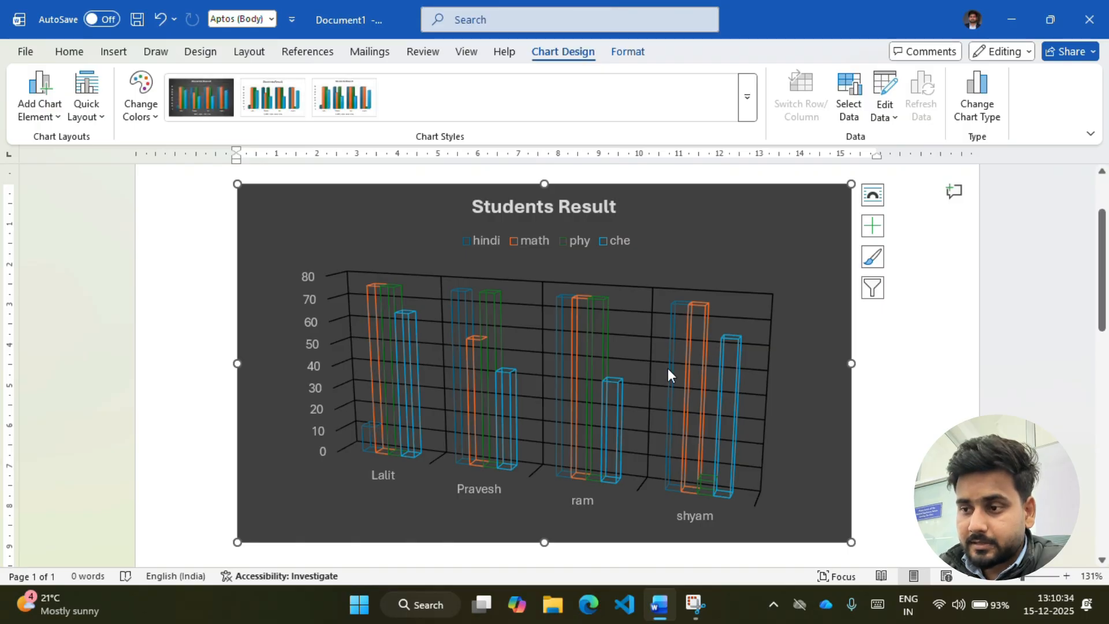
{"action": "left_click", "coordinate": [280, 105]}
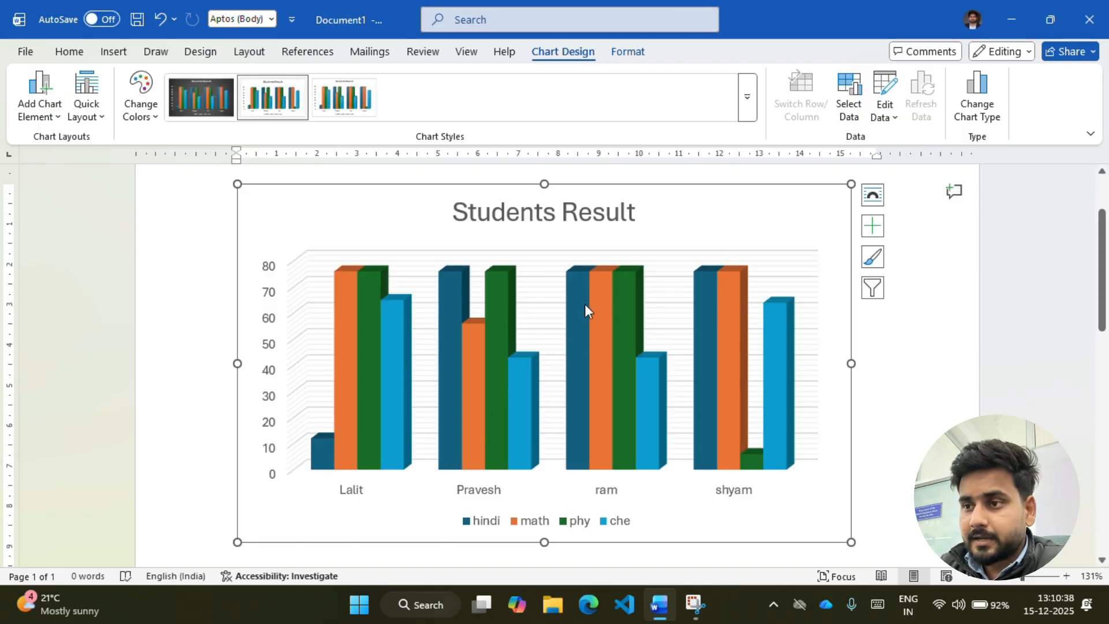
{"action": "left_click", "coordinate": [977, 116]}
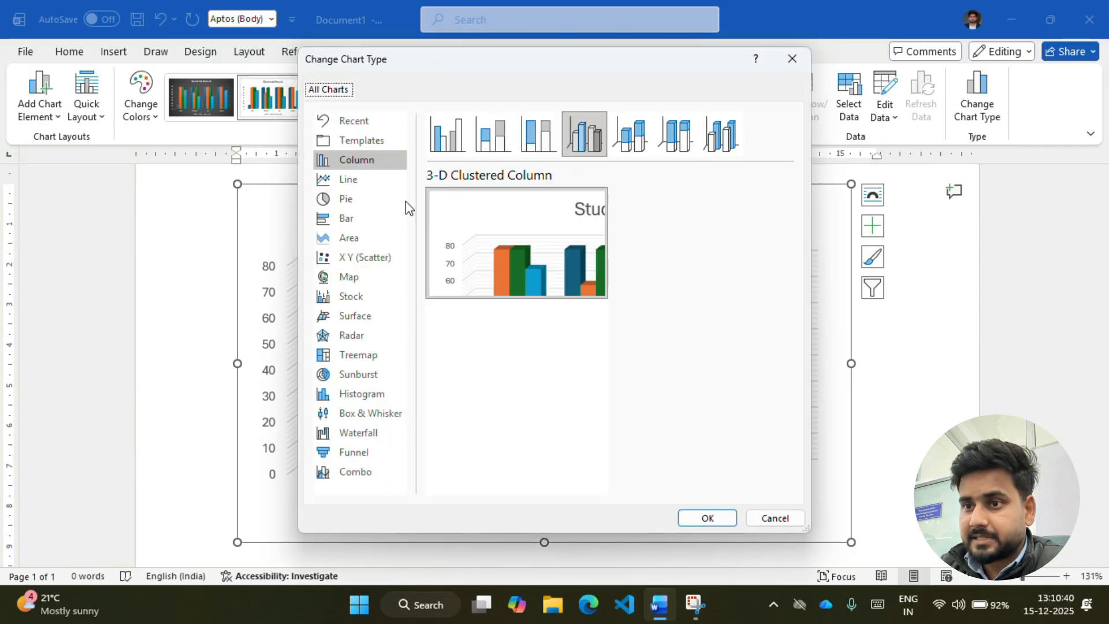
{"action": "left_click", "coordinate": [341, 180]}
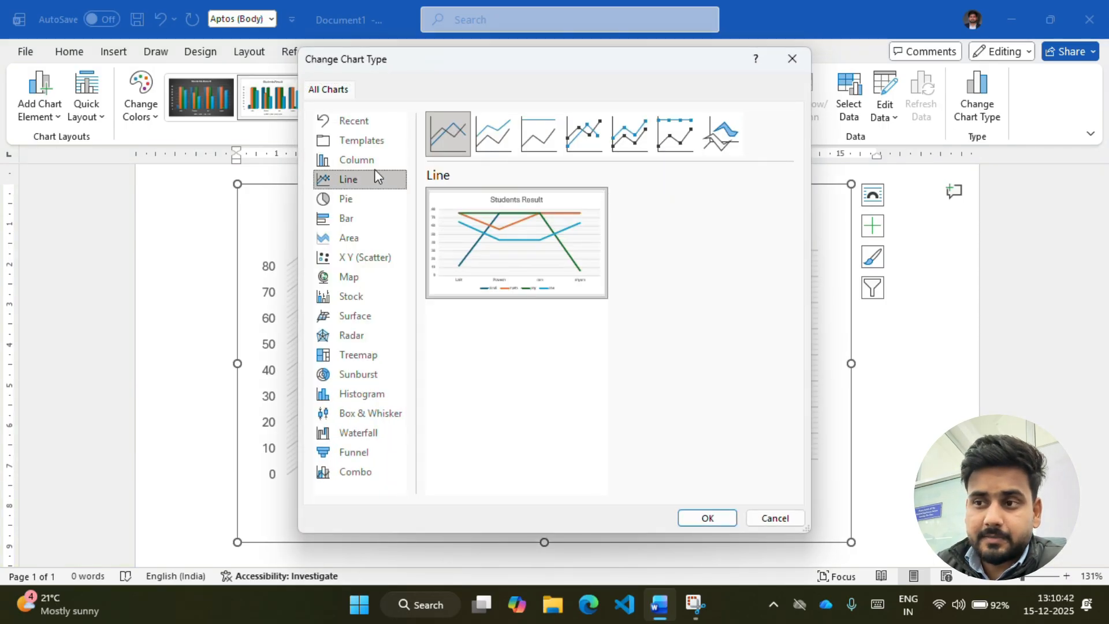
{"action": "left_click", "coordinate": [355, 202]}
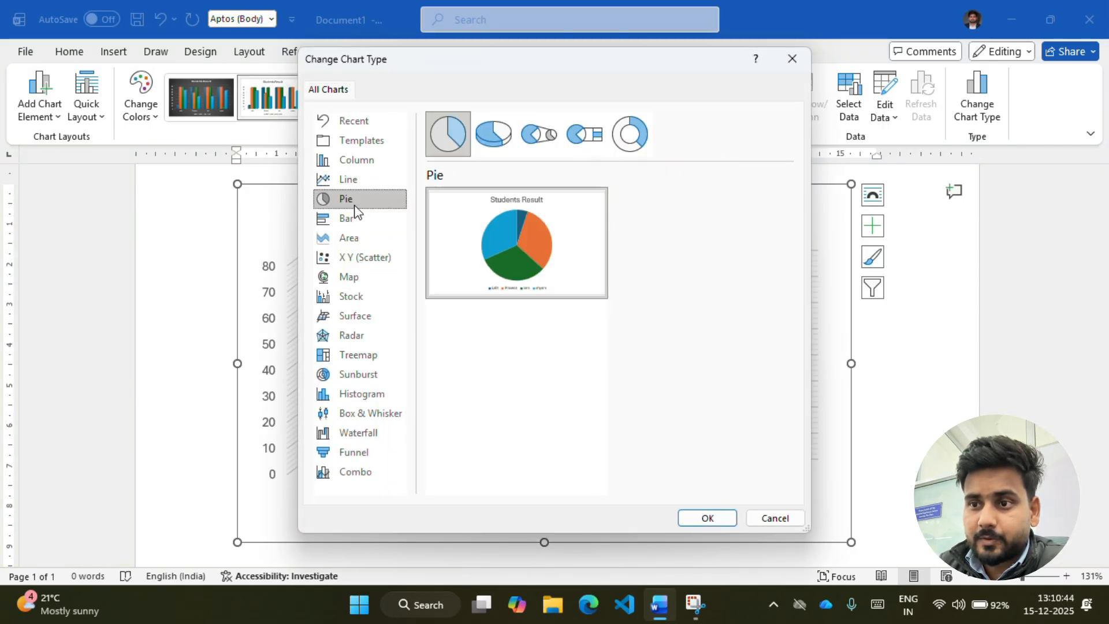
{"action": "mouse_move", "coordinate": [584, 221]}
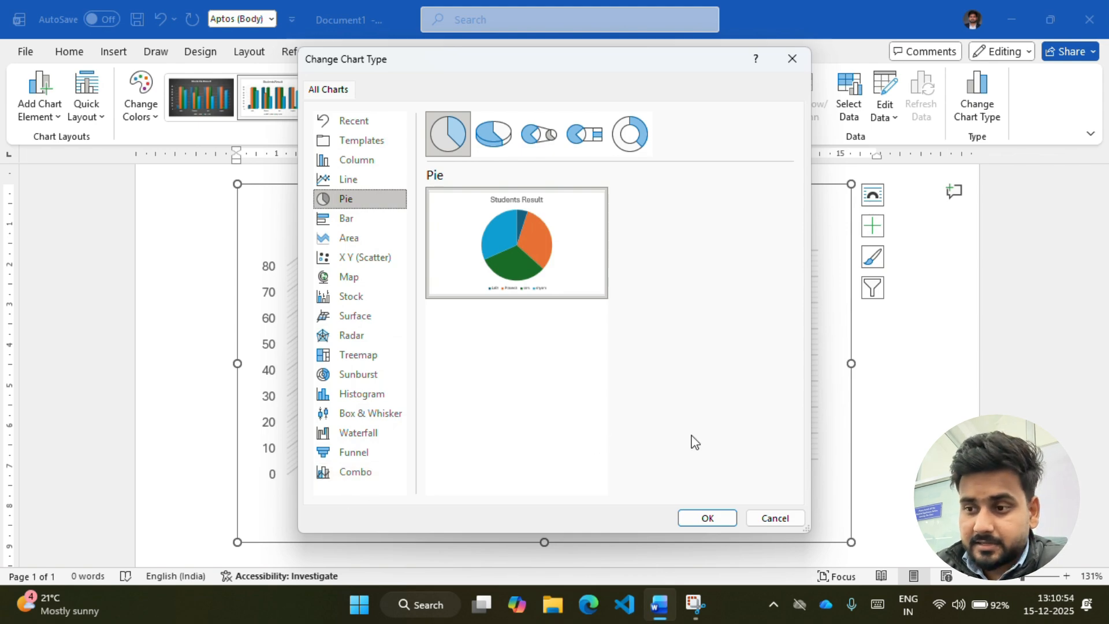
{"action": "left_click", "coordinate": [772, 518]}
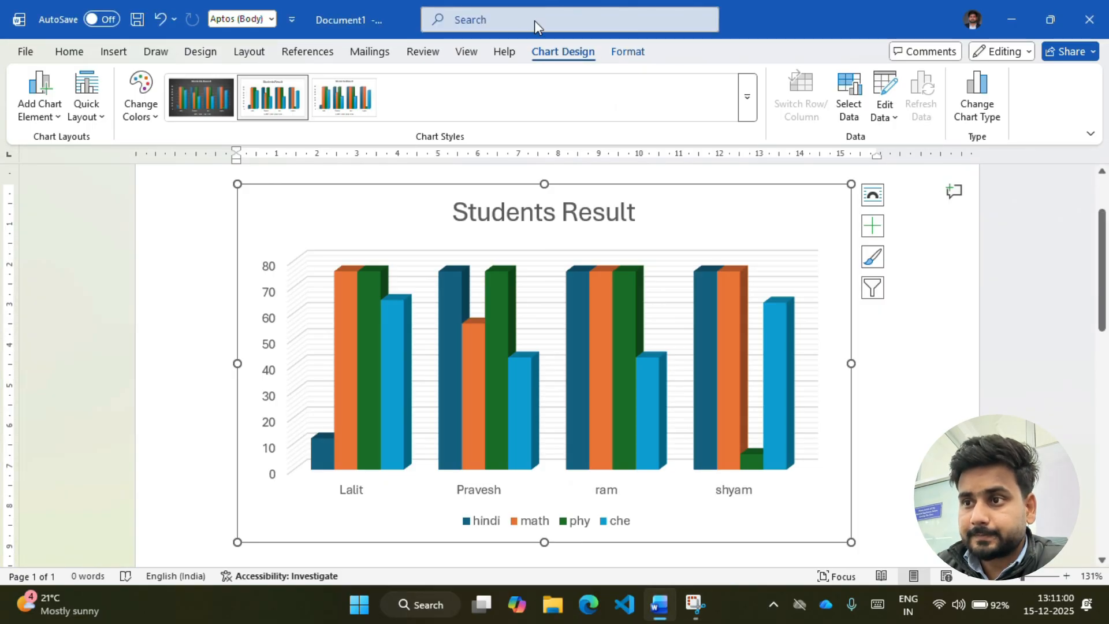
Fill all columns of the phy series with the dark navy blue theme color
{"action": "left_click", "coordinate": [563, 11]}
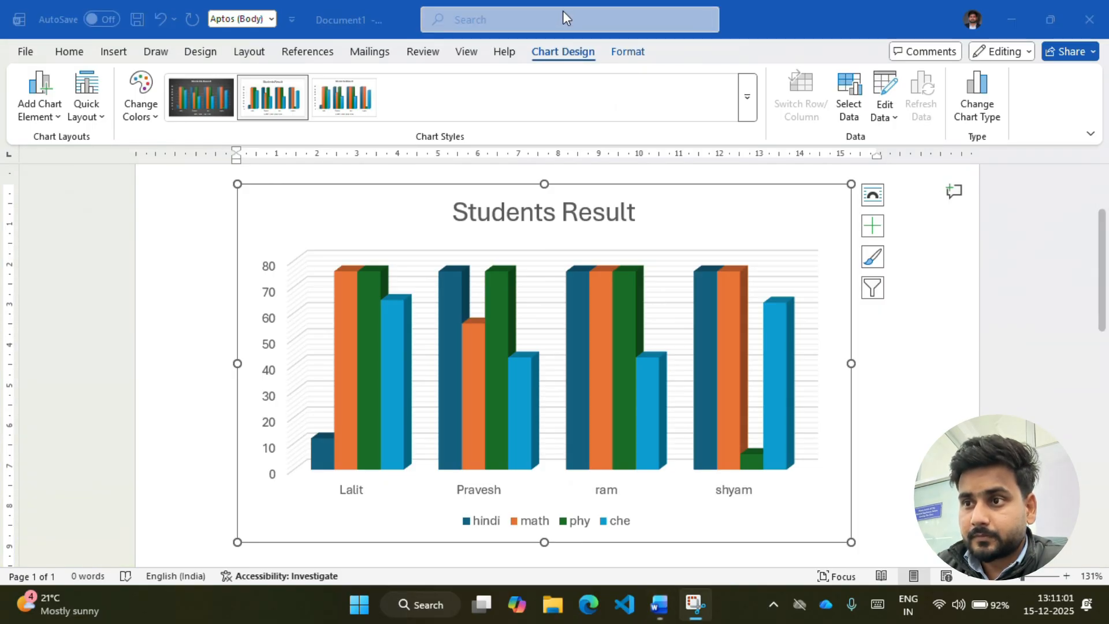
{"action": "left_click", "coordinate": [636, 59]}
{"action": "left_click", "coordinate": [623, 57]}
{"action": "left_click", "coordinate": [637, 66]}
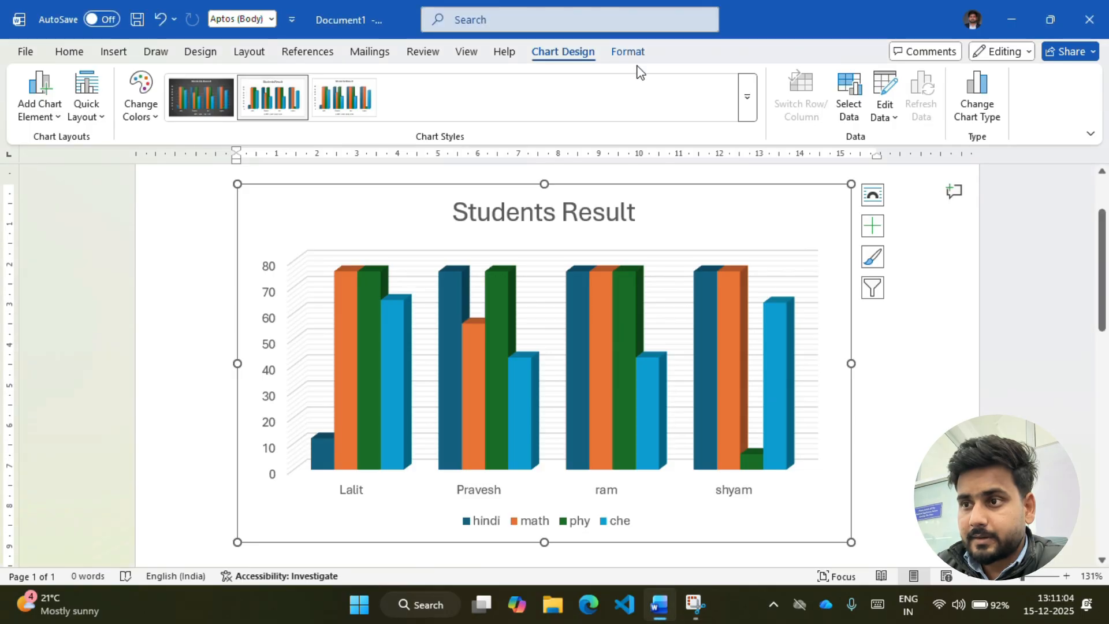
{"action": "left_click", "coordinate": [636, 60]}
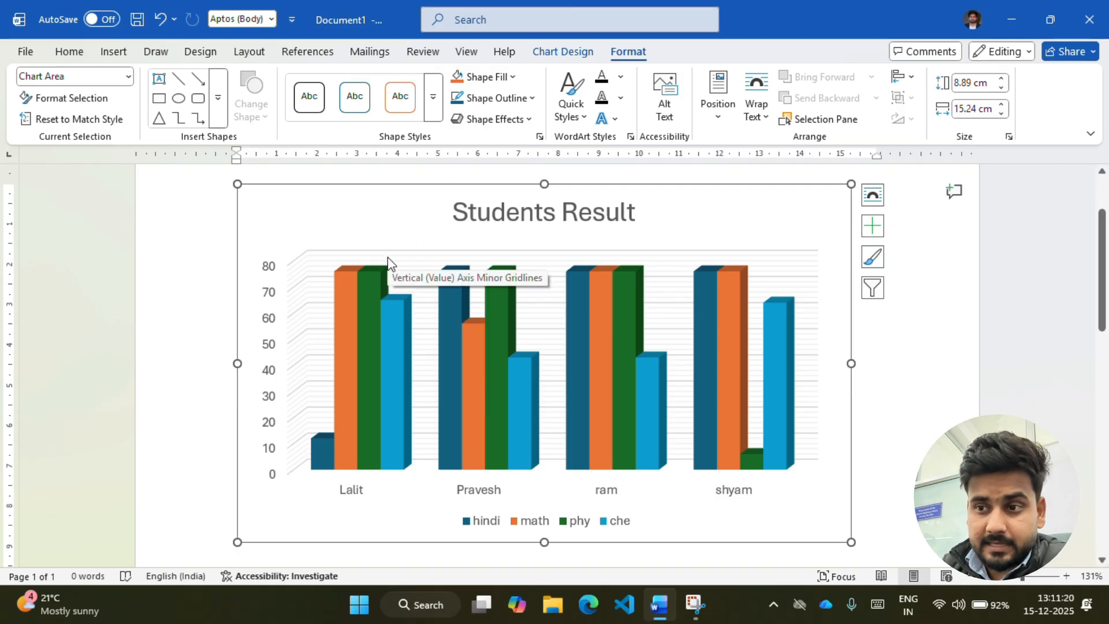
{"action": "left_click", "coordinate": [372, 300]}
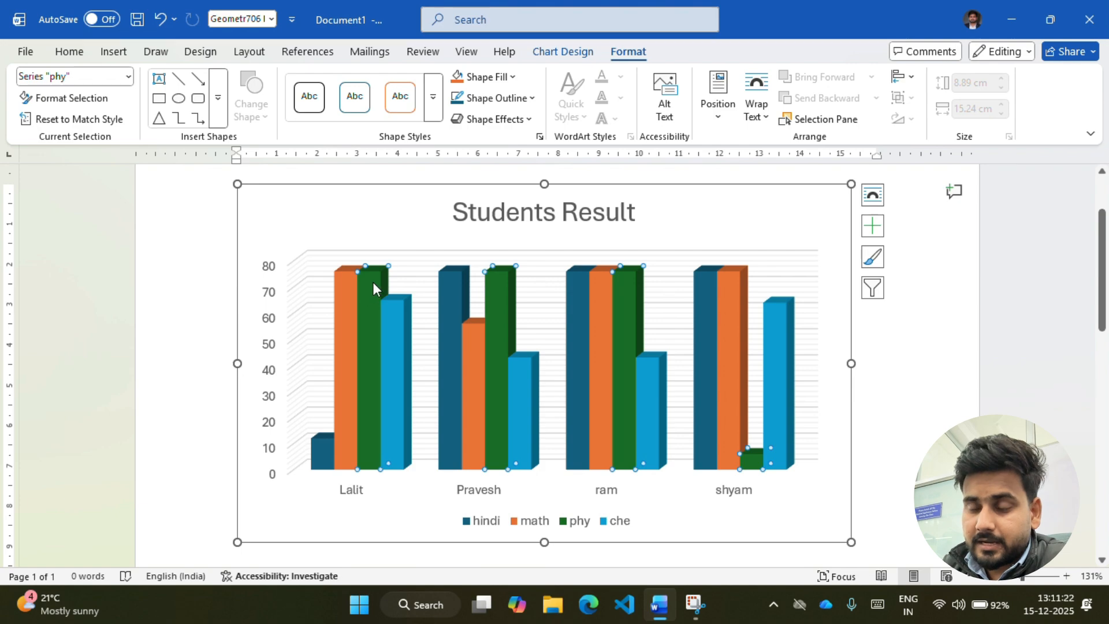
{"action": "mouse_move", "coordinate": [378, 282]}
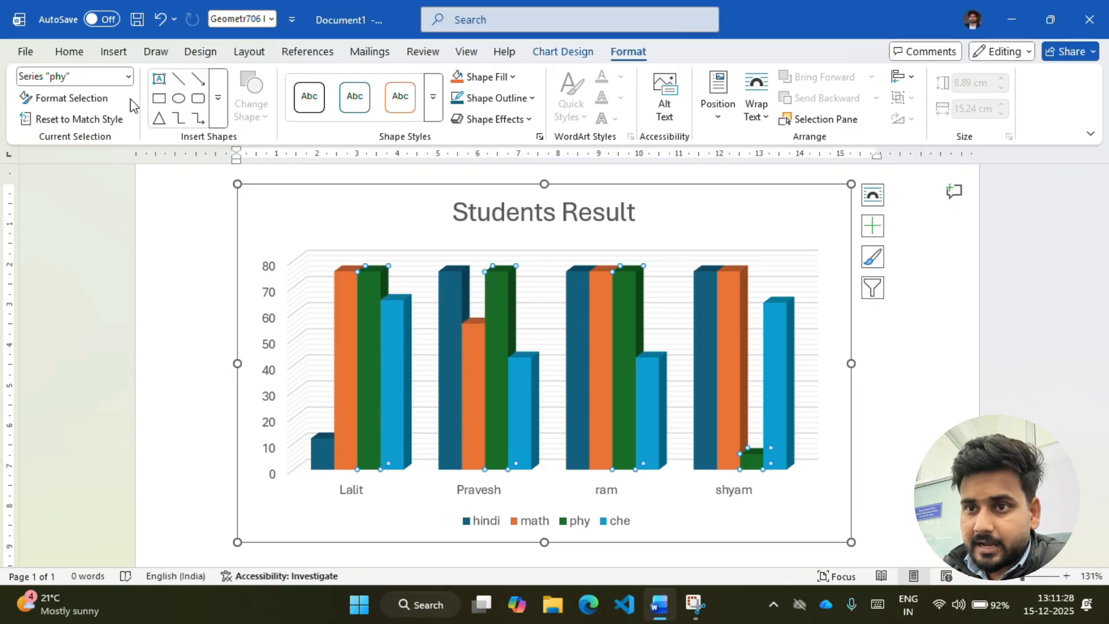
{"action": "left_click", "coordinate": [491, 81]}
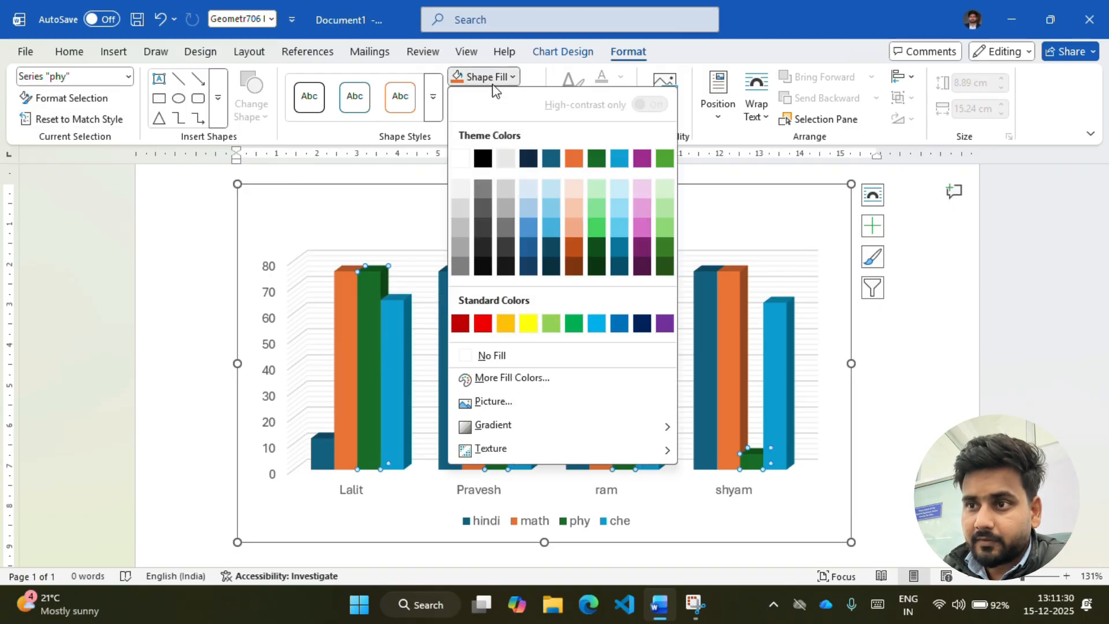
{"action": "left_click", "coordinate": [528, 158]}
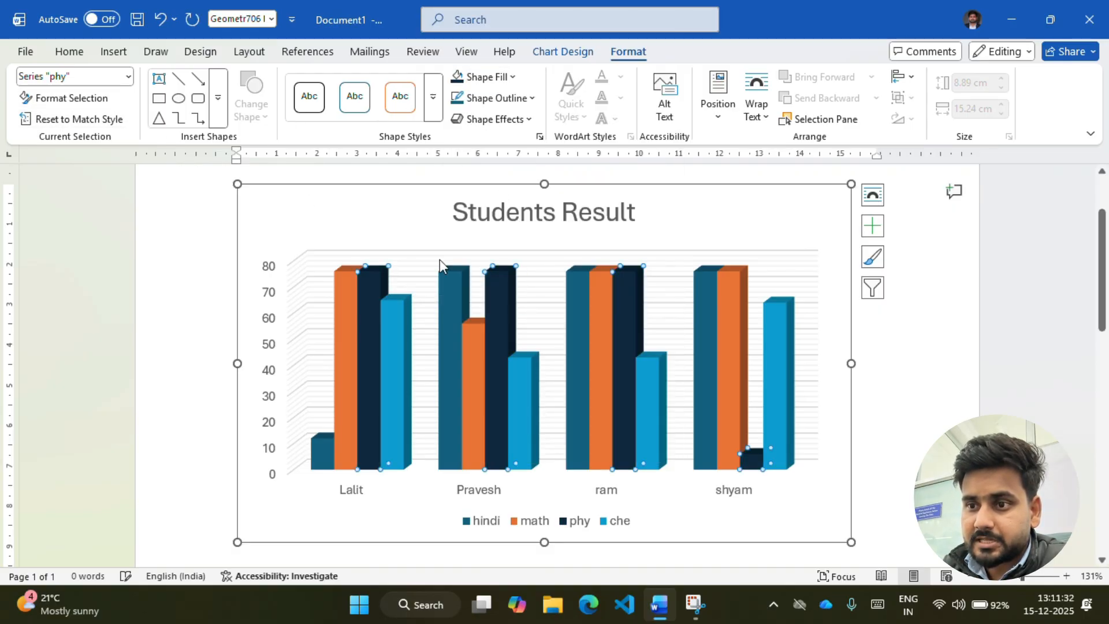
Change the column shape of the phy series from Box to Cylinder, trying the Full Pyramid shape first
{"action": "mouse_move", "coordinate": [362, 352]}
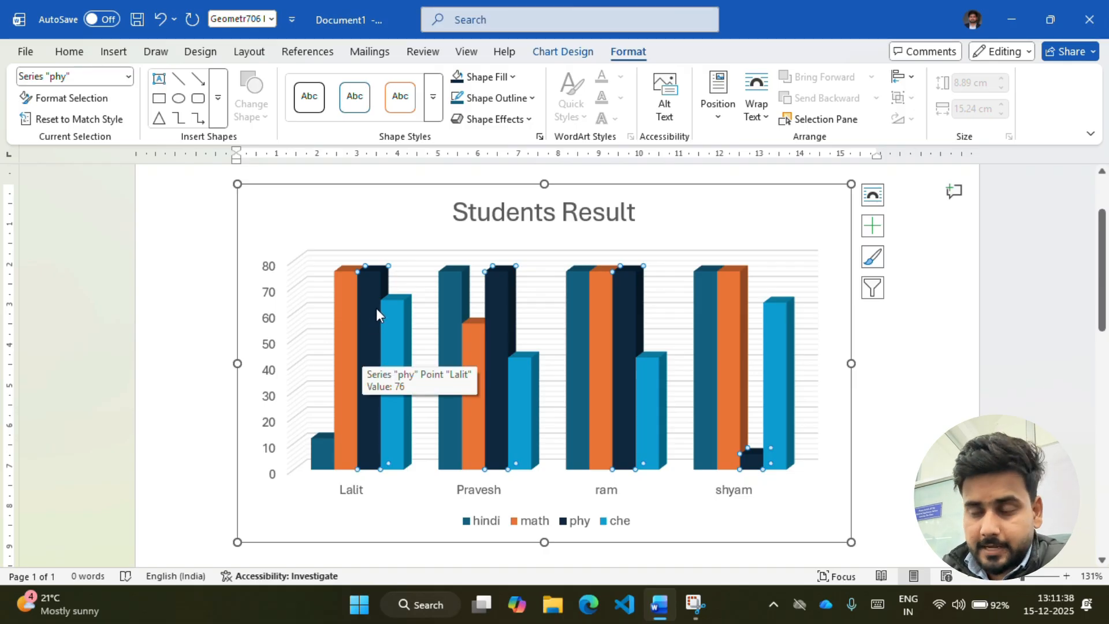
{"action": "left_click", "coordinate": [512, 120]}
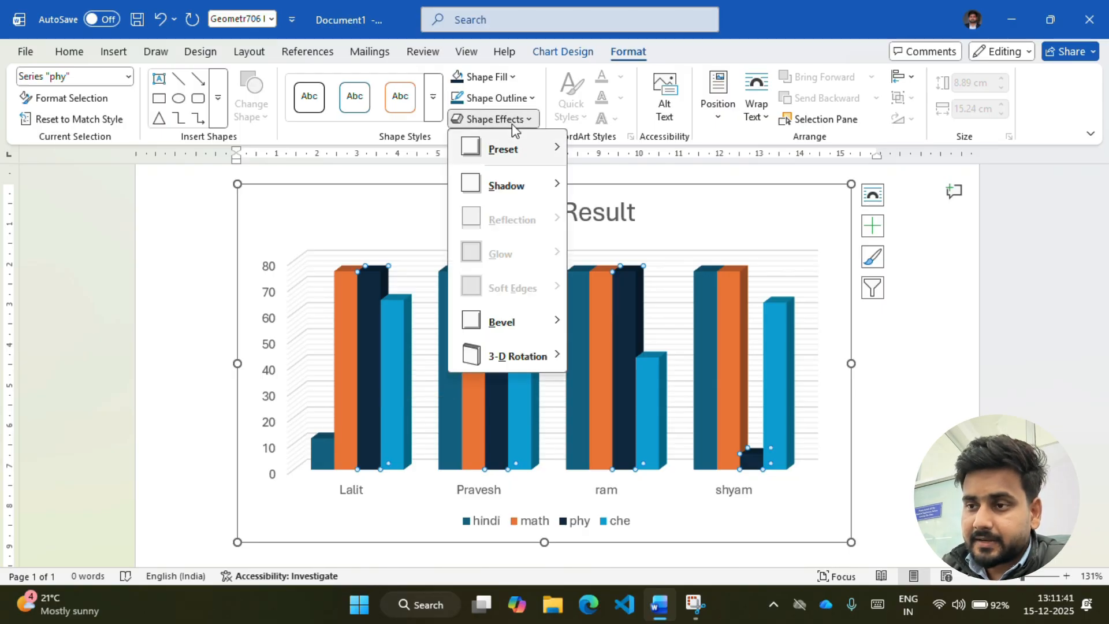
{"action": "left_click", "coordinate": [358, 342]}
{"action": "right_click", "coordinate": [372, 332]}
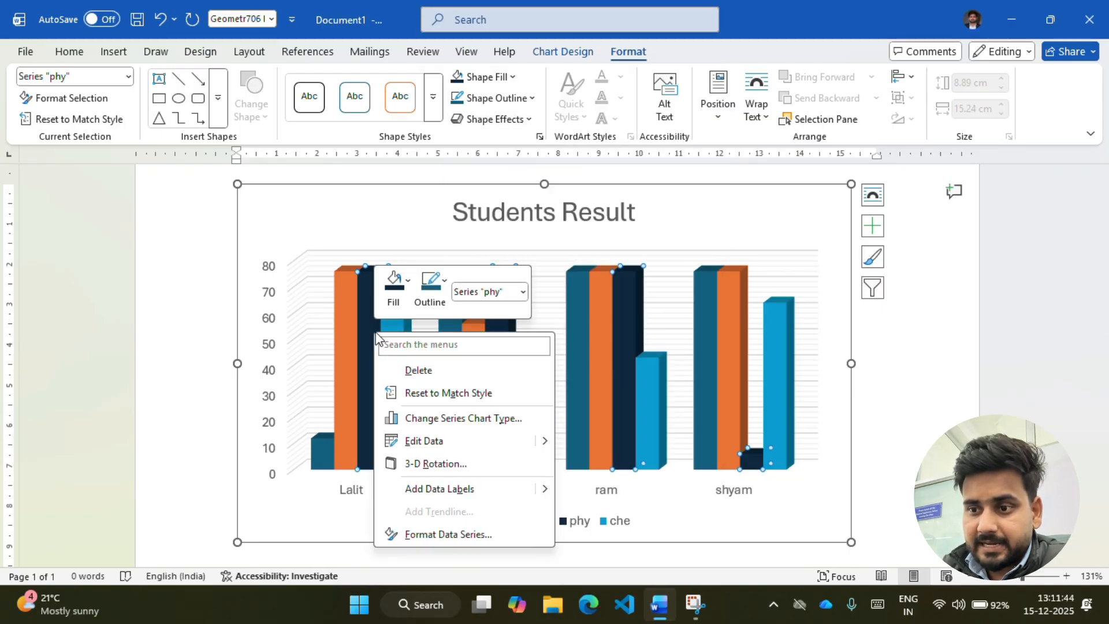
{"action": "left_click", "coordinate": [422, 535]}
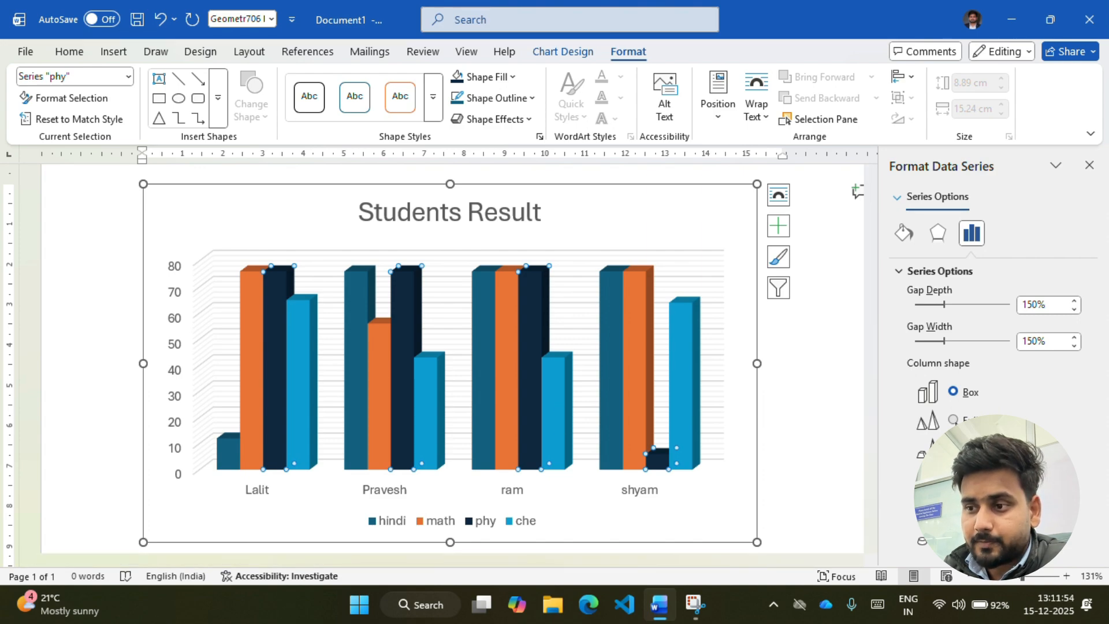
{"action": "left_click", "coordinate": [953, 419]}
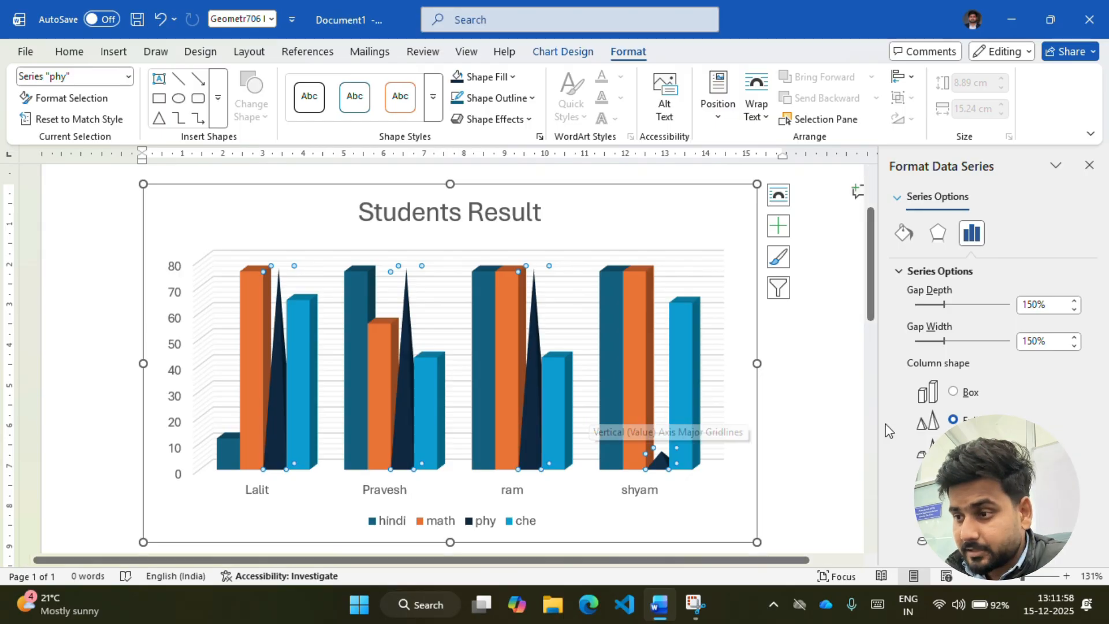
{"action": "left_click", "coordinate": [953, 448]}
{"action": "left_click", "coordinate": [953, 477]}
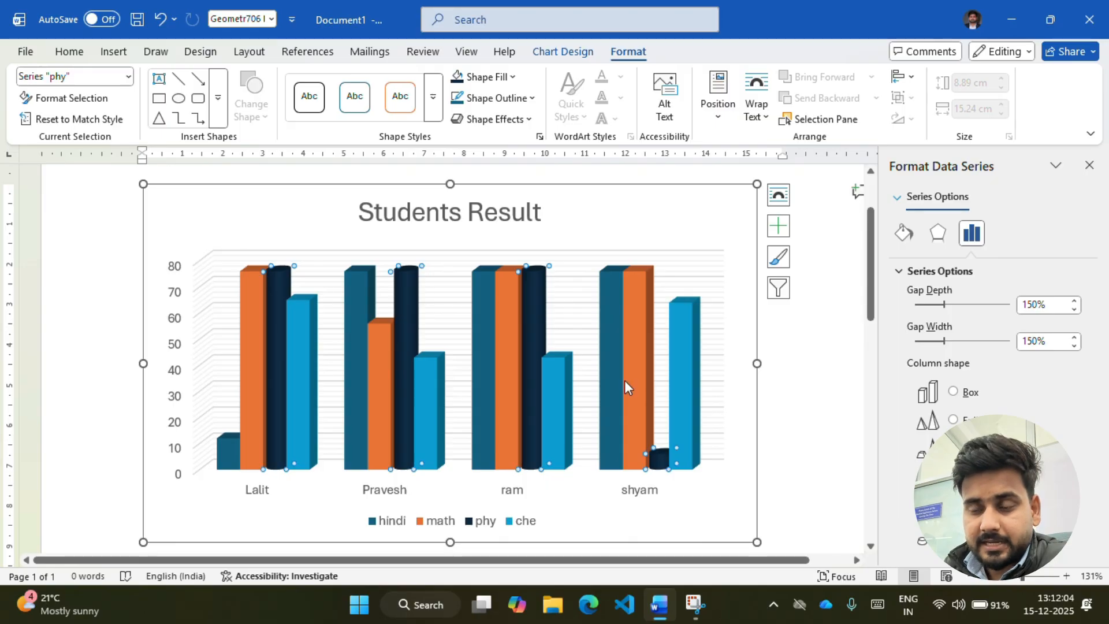
{"action": "mouse_move", "coordinate": [625, 380]}
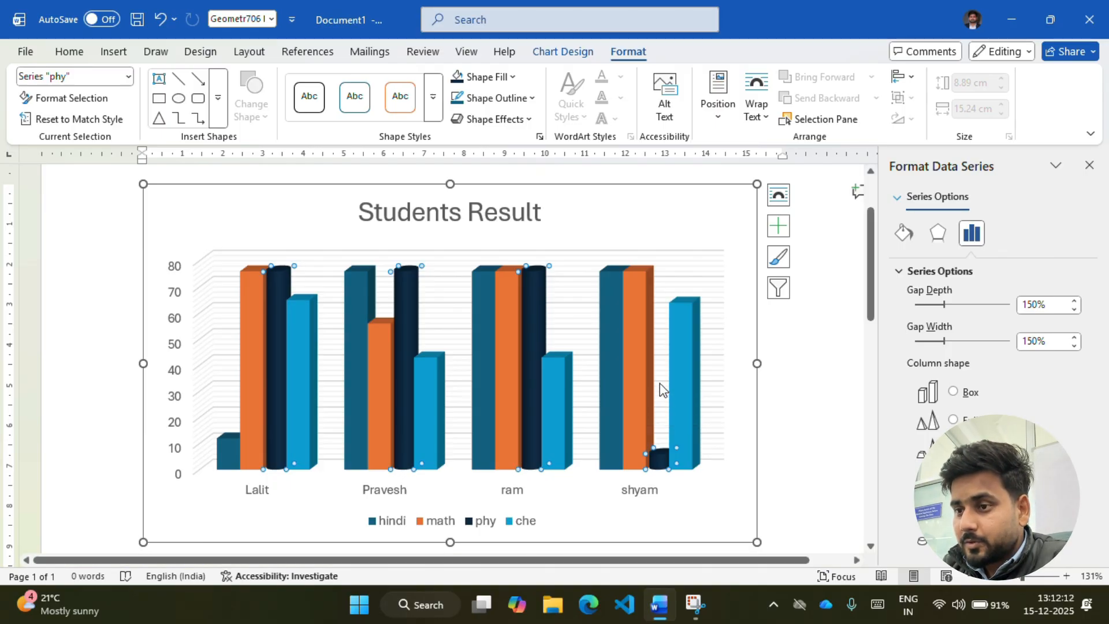
{"action": "left_click", "coordinate": [720, 225]}
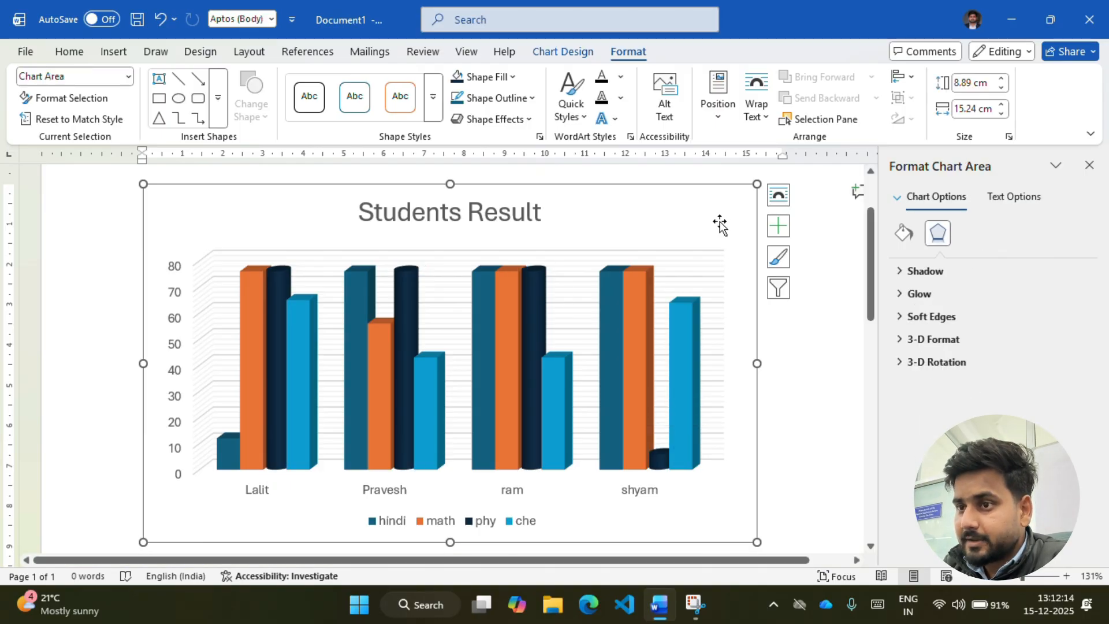
{"action": "left_click", "coordinate": [237, 251]}
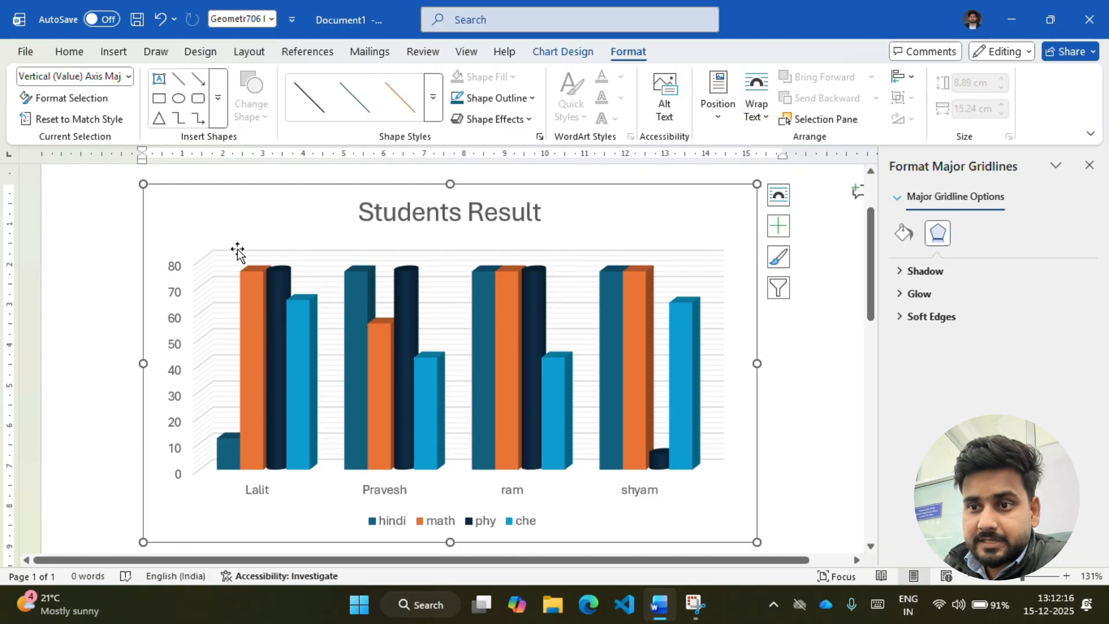
{"action": "left_click", "coordinate": [237, 248]}
{"action": "left_click", "coordinate": [904, 234]}
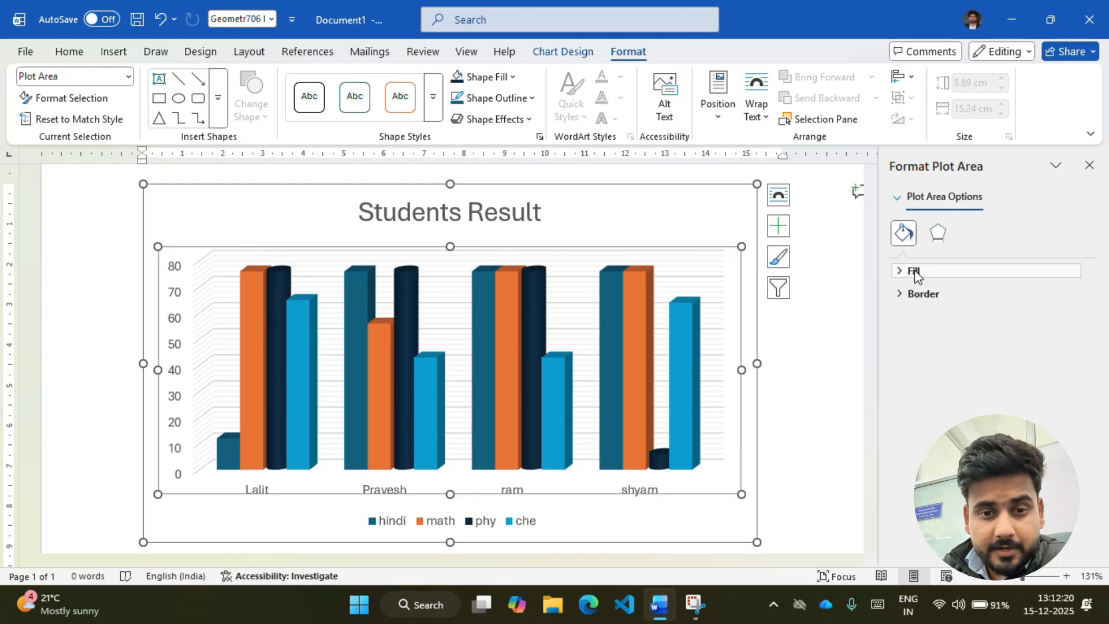
{"action": "left_click", "coordinate": [728, 237]}
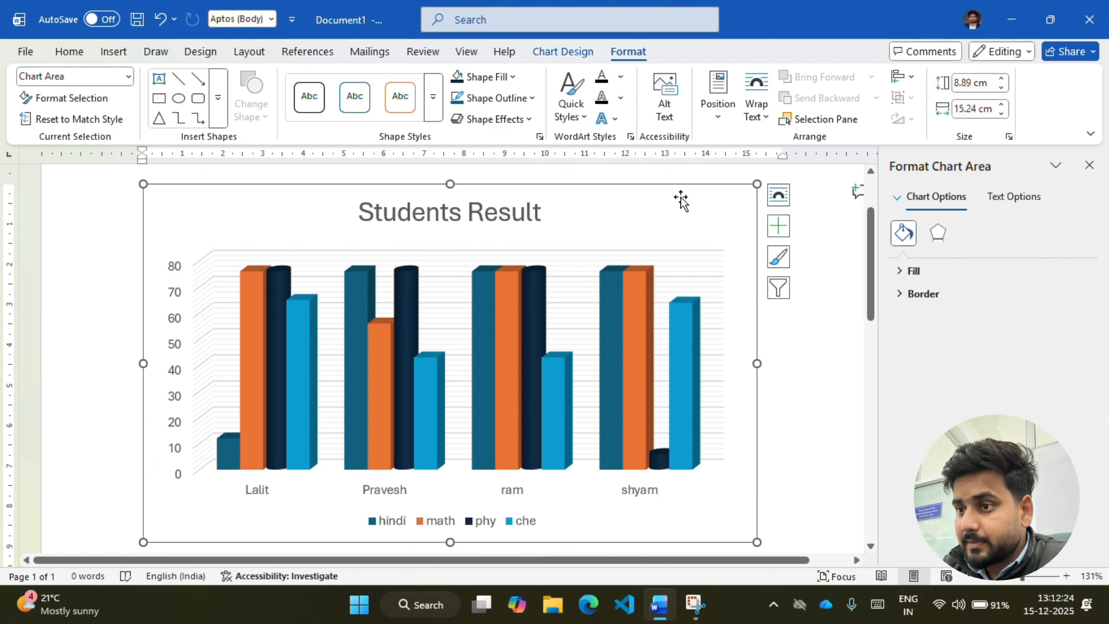
Insert a Filled Map chart in a new paragraph below the Students Result chart
{"action": "left_click", "coordinate": [797, 390]}
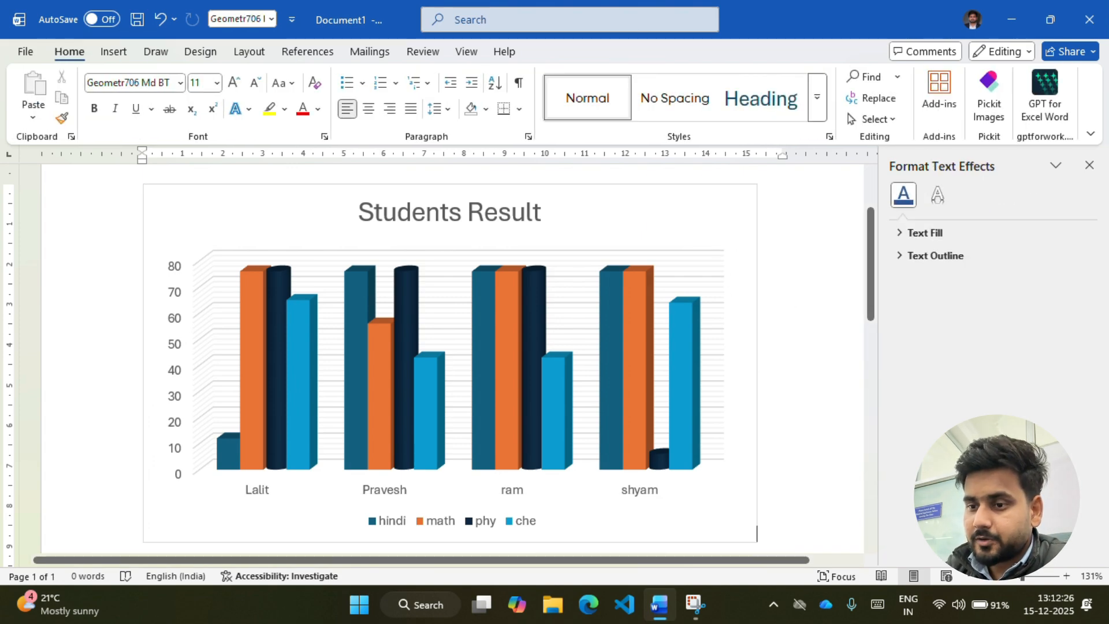
{"action": "key", "text": "Return"}
{"action": "scroll", "coordinate": [754, 414], "scroll_direction": "down", "scroll_amount": 3}
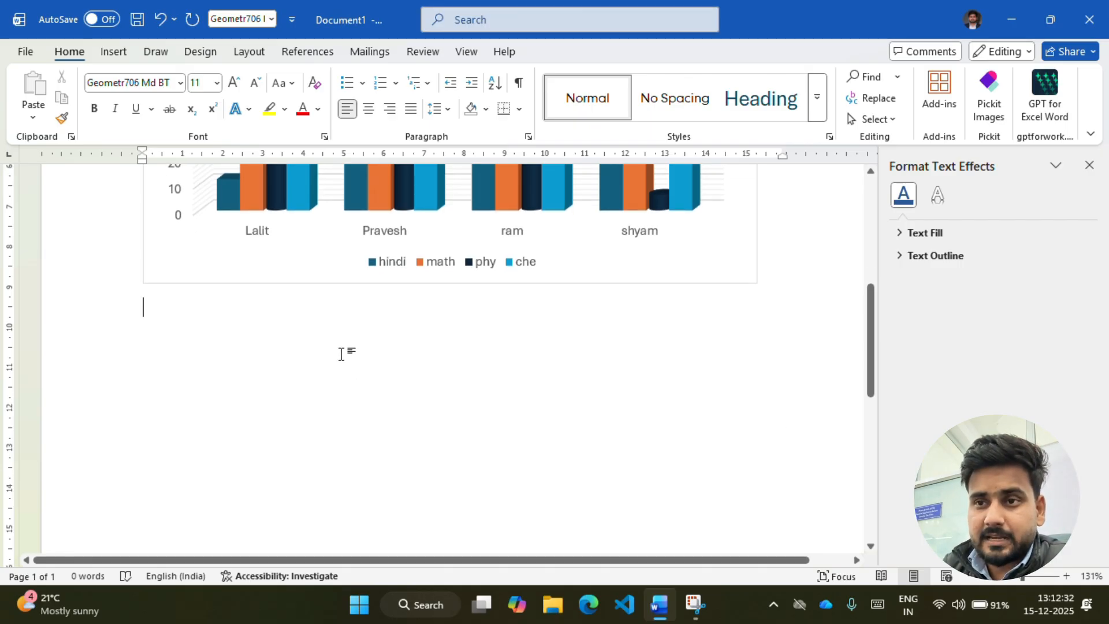
{"action": "left_click", "coordinate": [107, 49]}
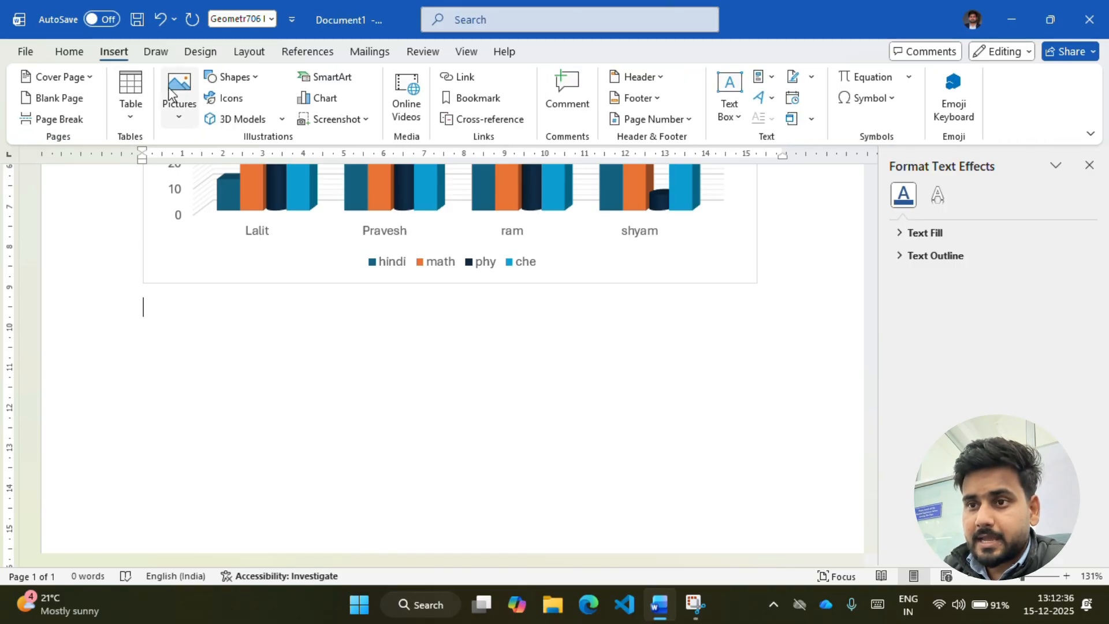
{"action": "left_click", "coordinate": [318, 98]}
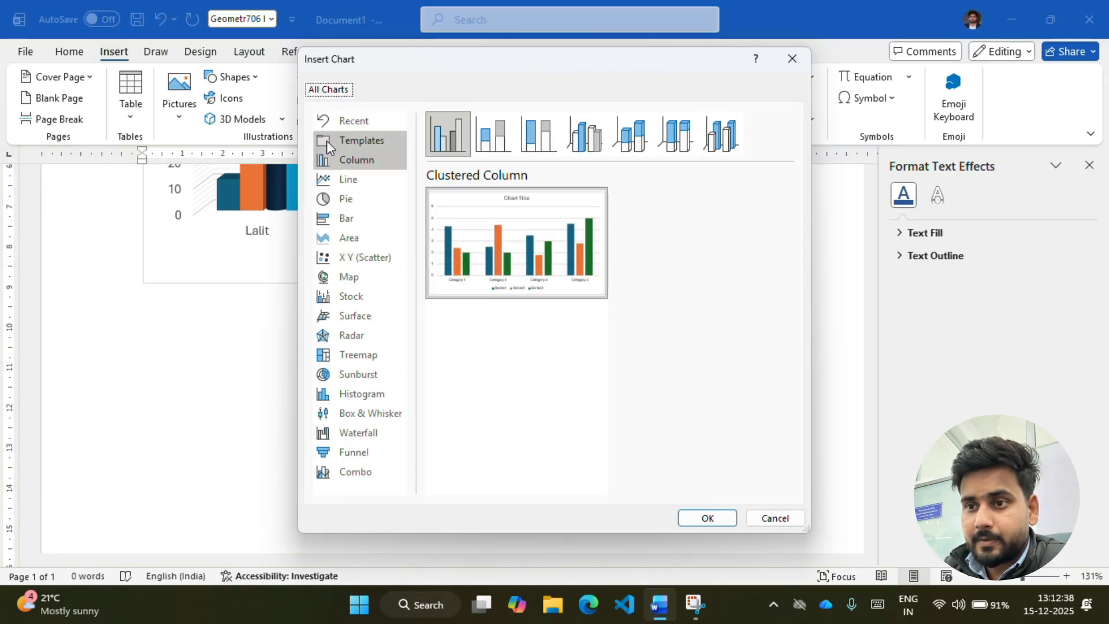
{"action": "left_click", "coordinate": [349, 277]}
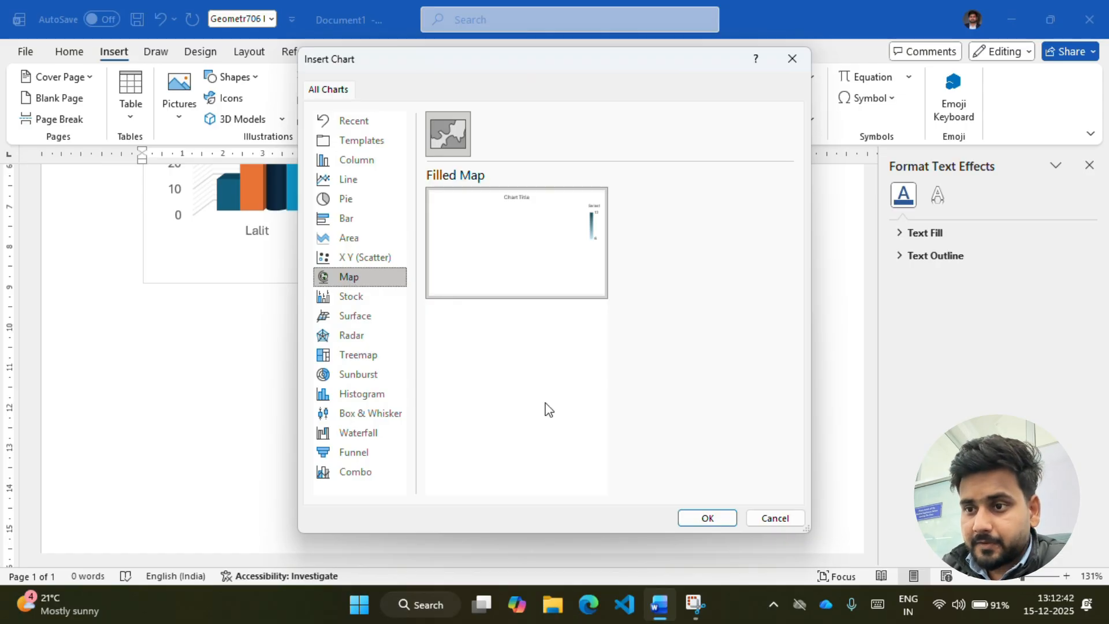
{"action": "left_click", "coordinate": [689, 518]}
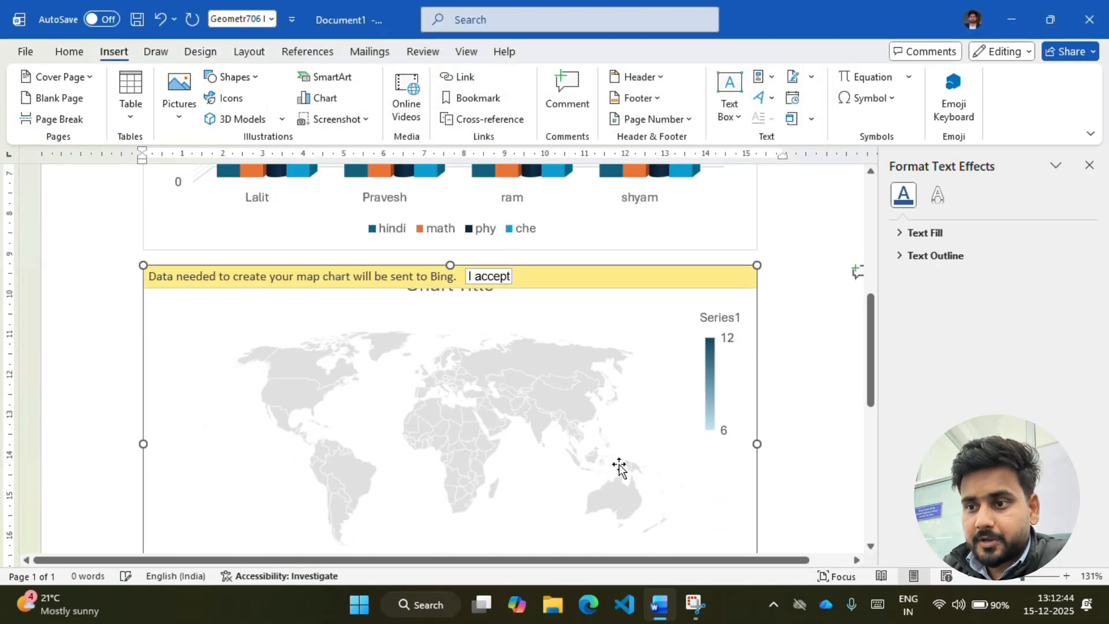
{"action": "left_click", "coordinate": [489, 291]}
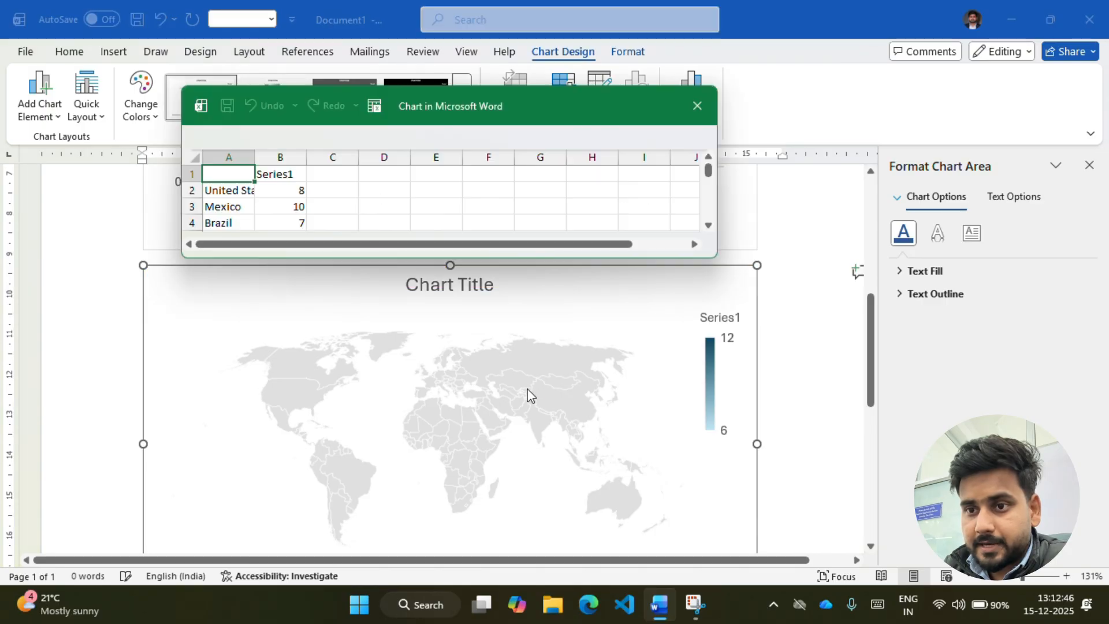
Enlarge the map chart's data sheet, move it clear of the map, and delete the sample data in A2:B13
{"action": "scroll", "coordinate": [510, 404], "scroll_direction": "down", "scroll_amount": 1}
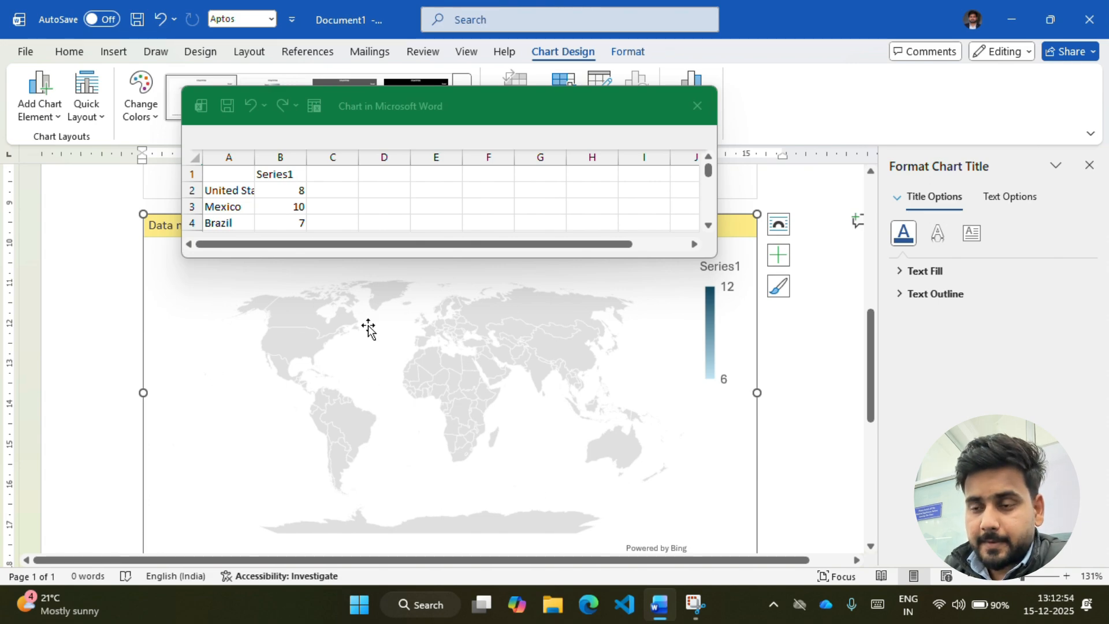
{"action": "left_click_drag", "start_coordinate": [371, 258], "coordinate": [366, 437]}
{"action": "left_click_drag", "start_coordinate": [218, 190], "coordinate": [272, 371]}
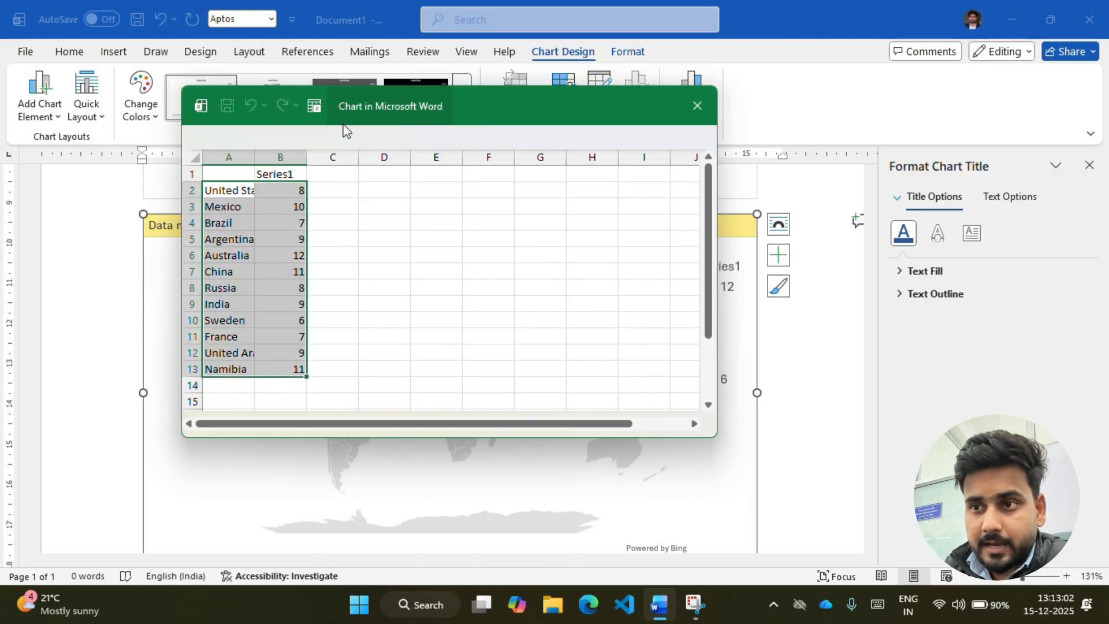
{"action": "left_click_drag", "start_coordinate": [493, 109], "coordinate": [909, 111]}
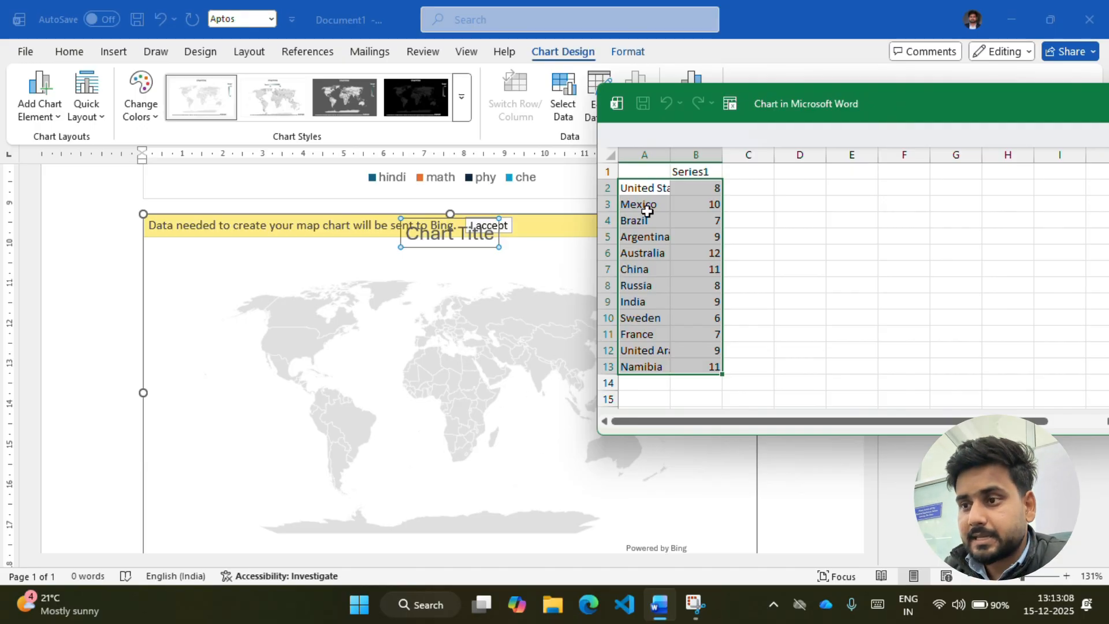
{"action": "left_click_drag", "start_coordinate": [642, 190], "coordinate": [683, 364]}
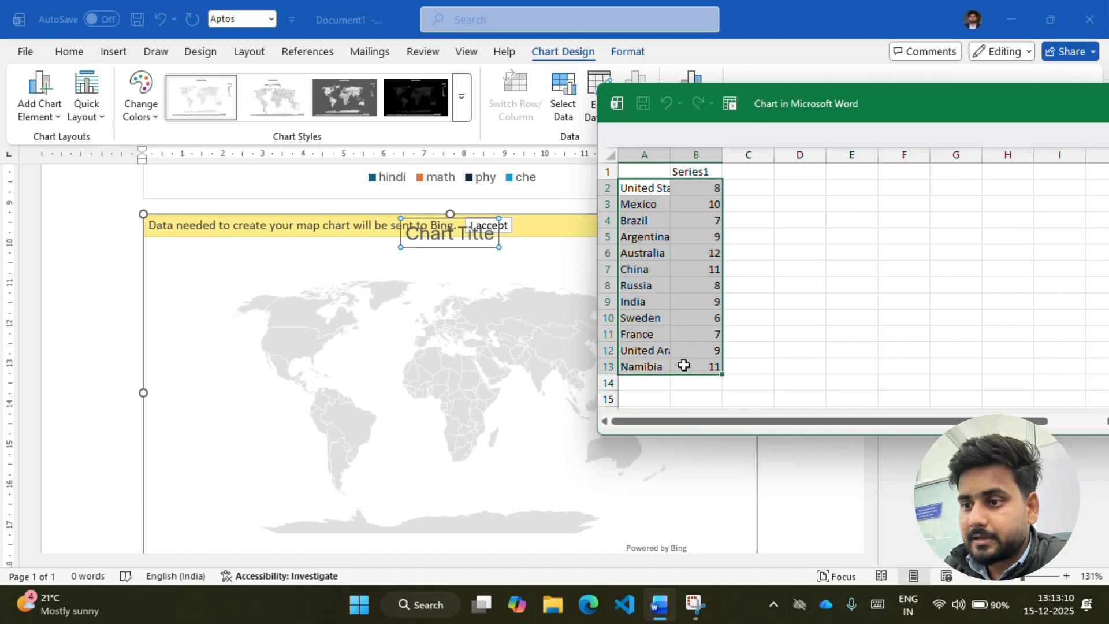
{"action": "key", "text": "Delete"}
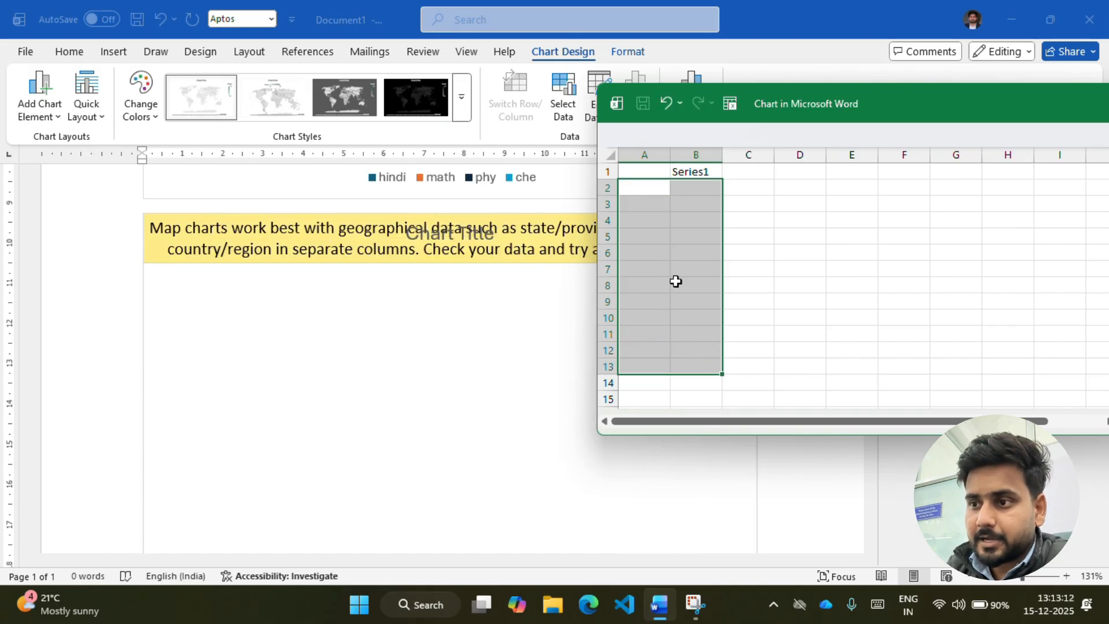
Enter the header State in cell A1 and add Haryana with the value 5 in row 2
{"action": "left_click", "coordinate": [639, 175]}
{"action": "type", "text": "S"}
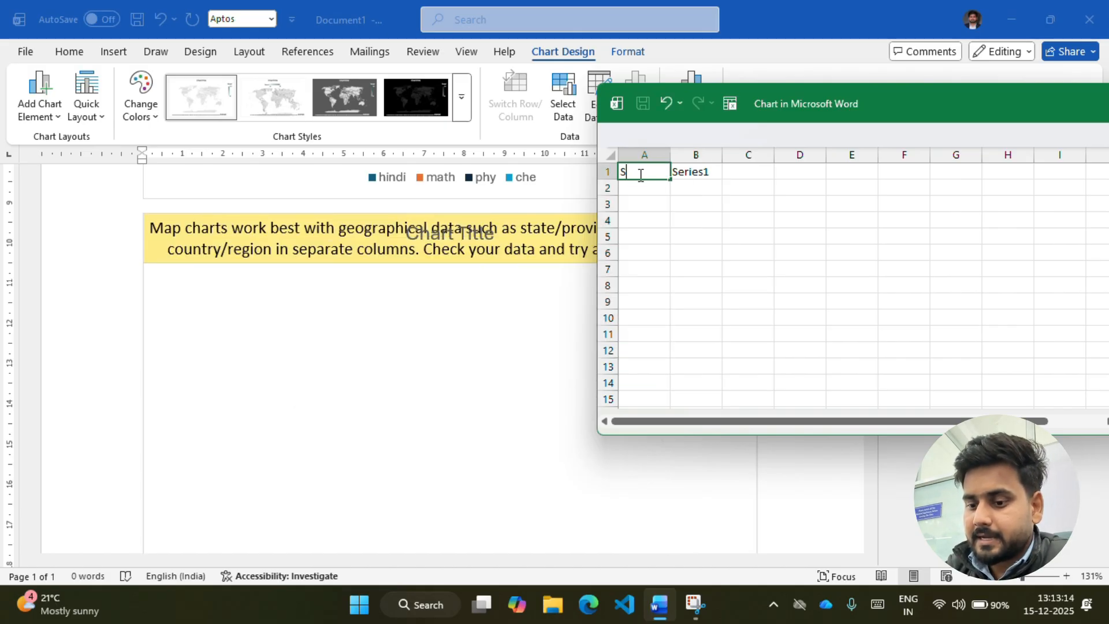
{"action": "type", "text": "tate"}
{"action": "key", "text": "Tab"}
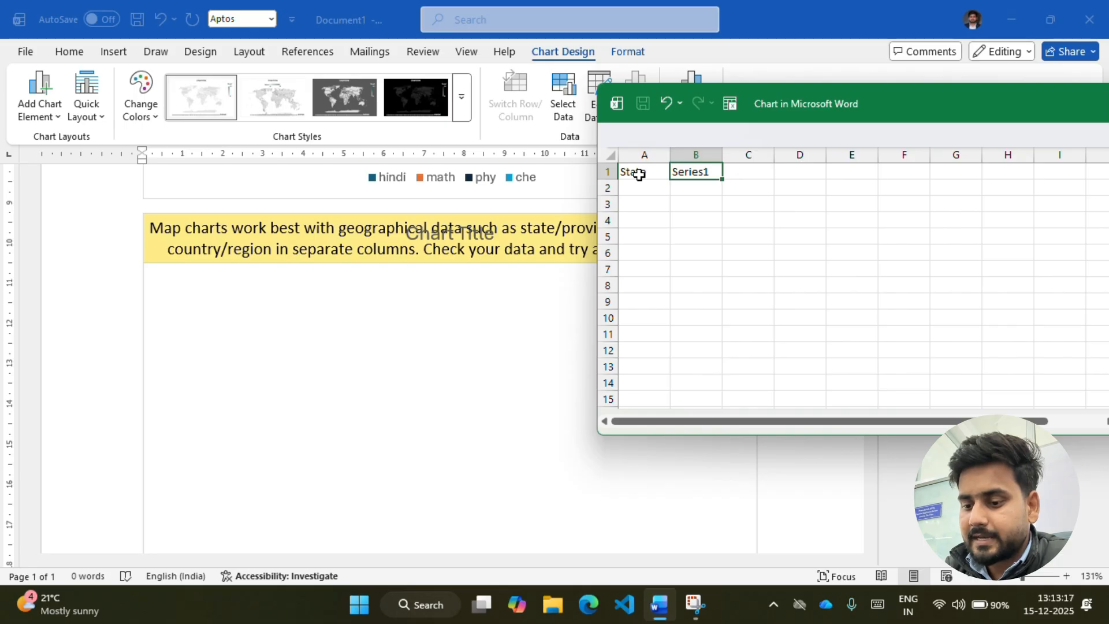
{"action": "key", "text": "Return"}
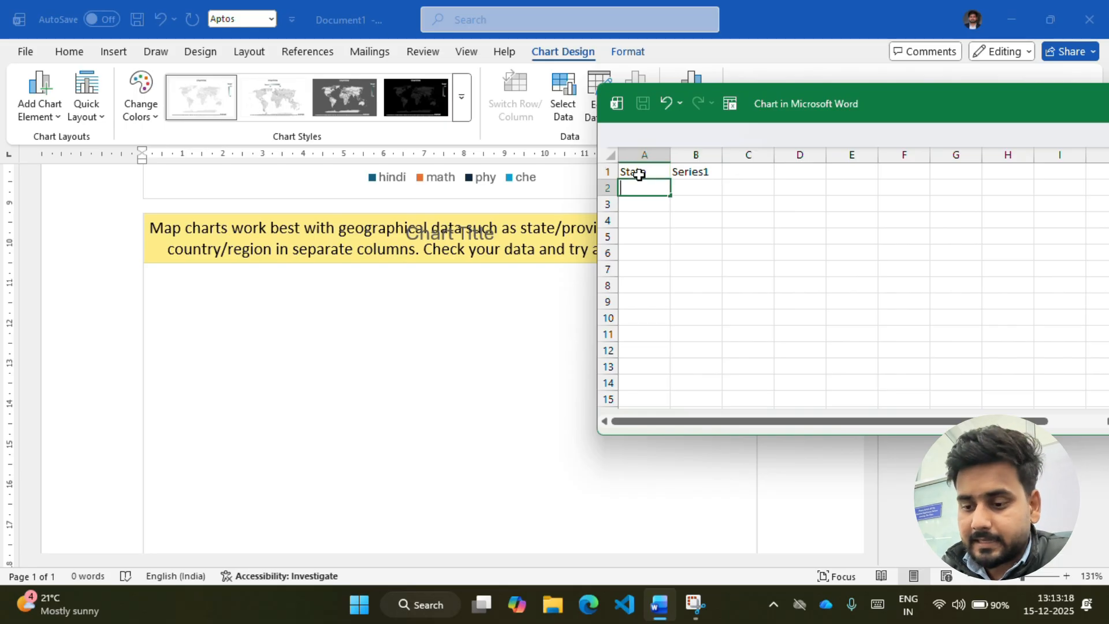
{"action": "type", "text": "Haryana"}
{"action": "key", "text": "Tab"}
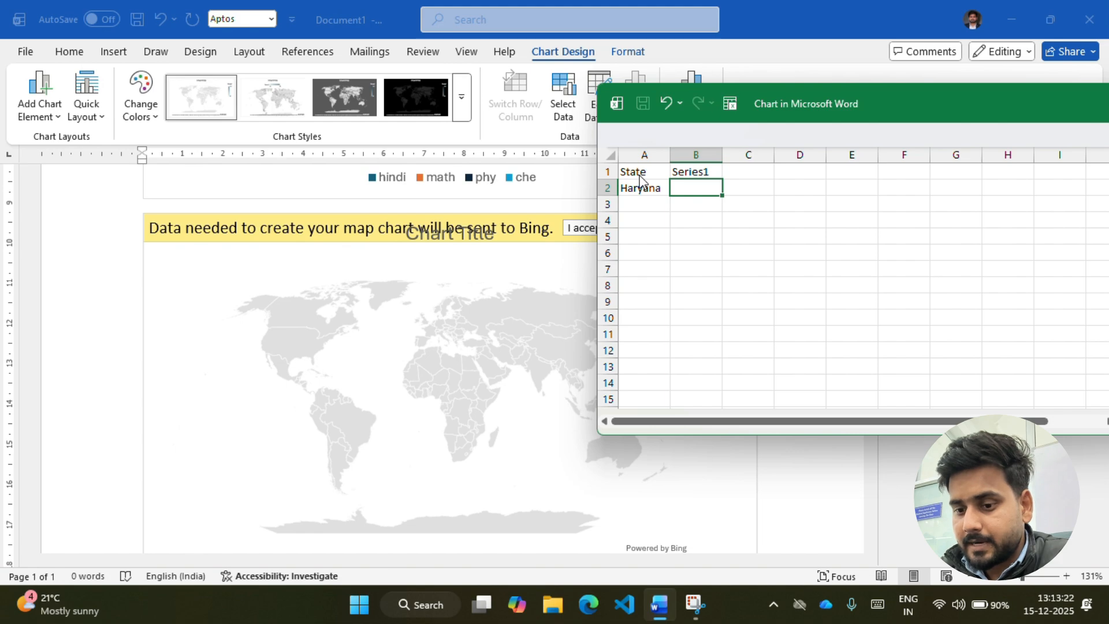
{"action": "type", "text": "5"}
{"action": "key", "text": "Return"}
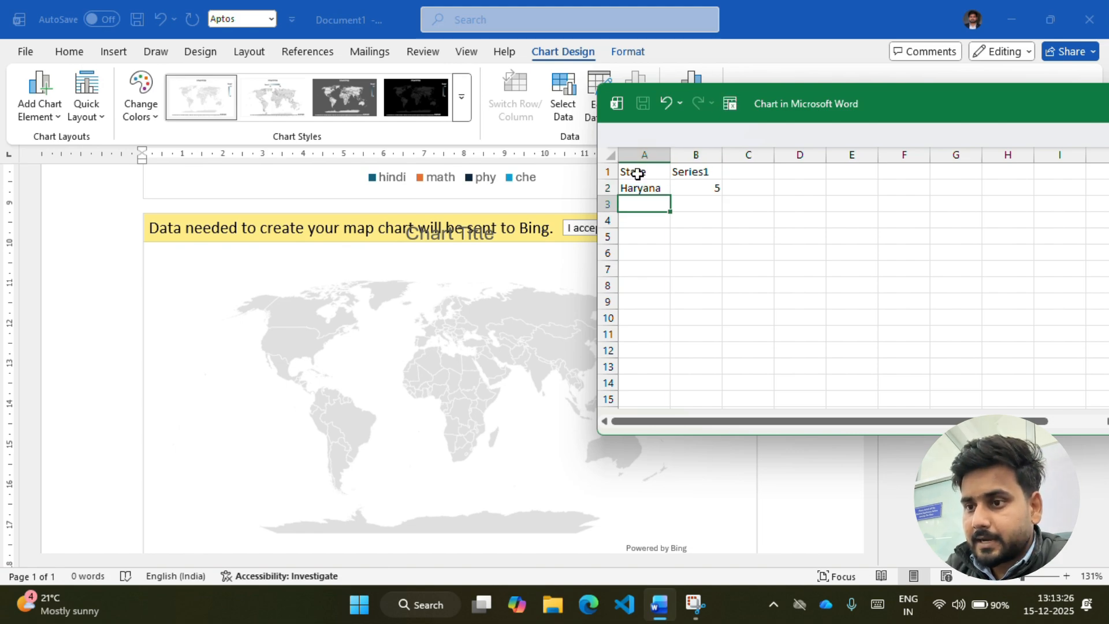
Accept sending the map chart's data to Bing and add Punjab with the value 5 in row 3
{"action": "left_click", "coordinate": [445, 342]}
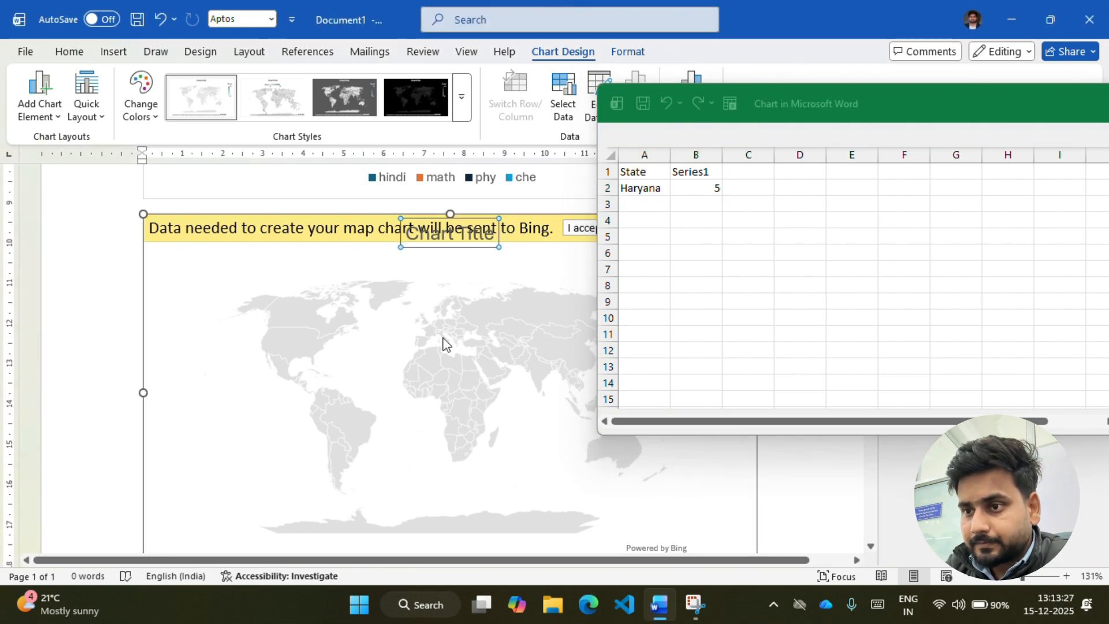
{"action": "left_click", "coordinate": [577, 231]}
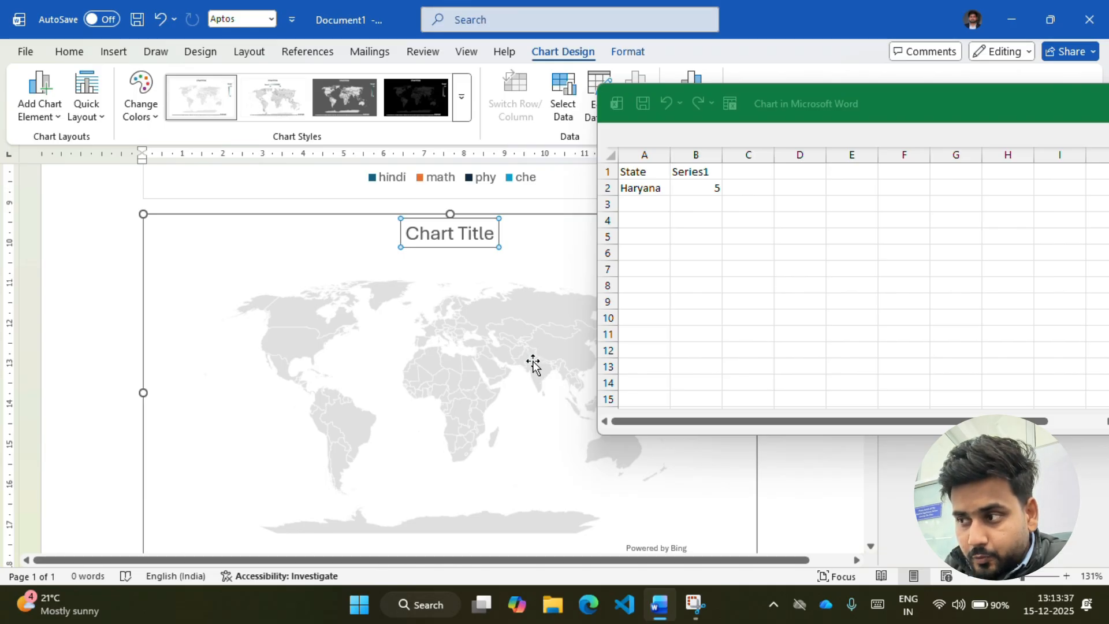
{"action": "left_click", "coordinate": [634, 201]}
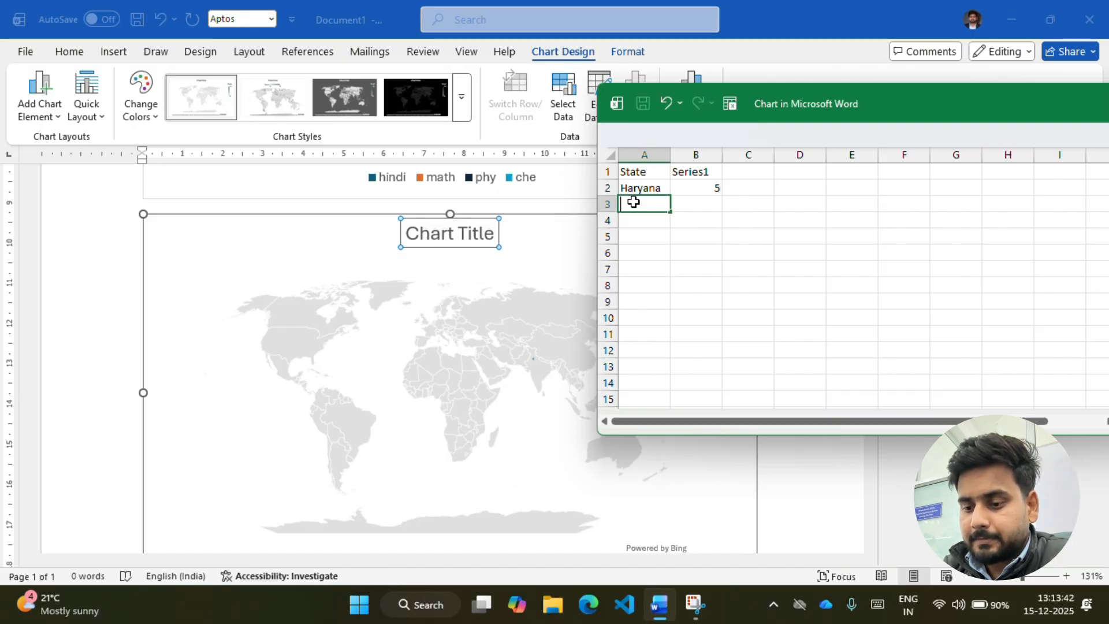
{"action": "type", "text": "Punjab"}
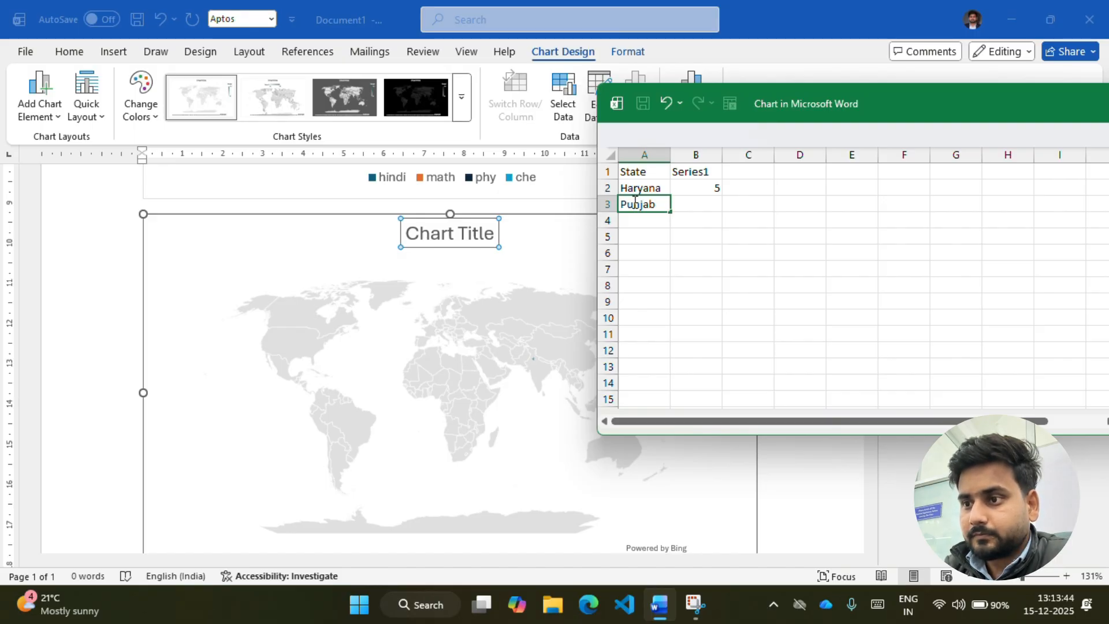
{"action": "key", "text": "Tab"}
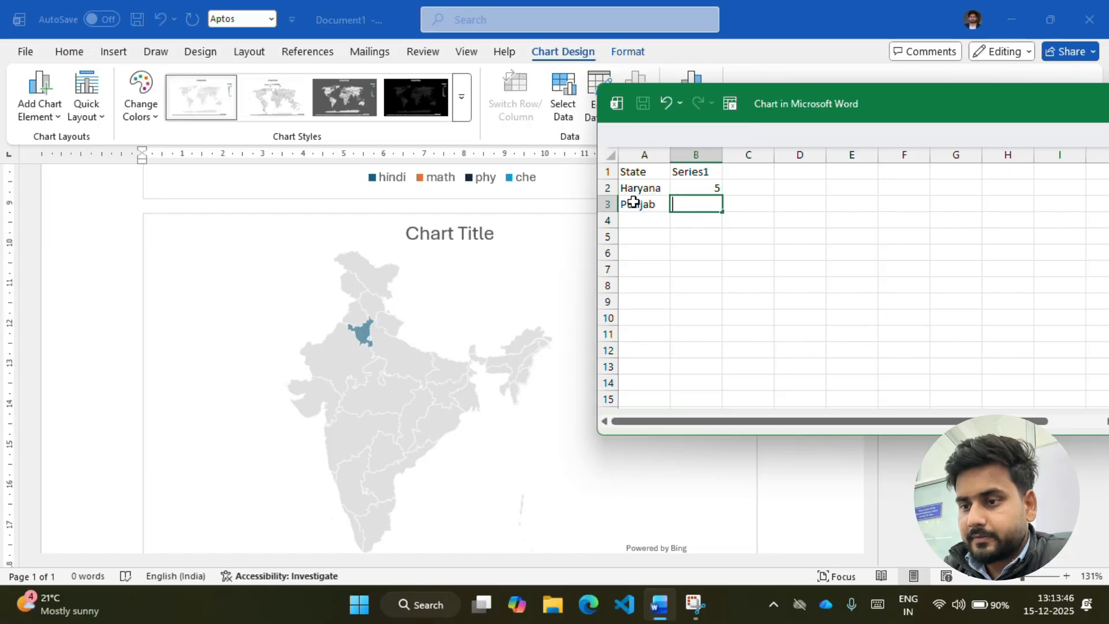
{"action": "type", "text": "5"}
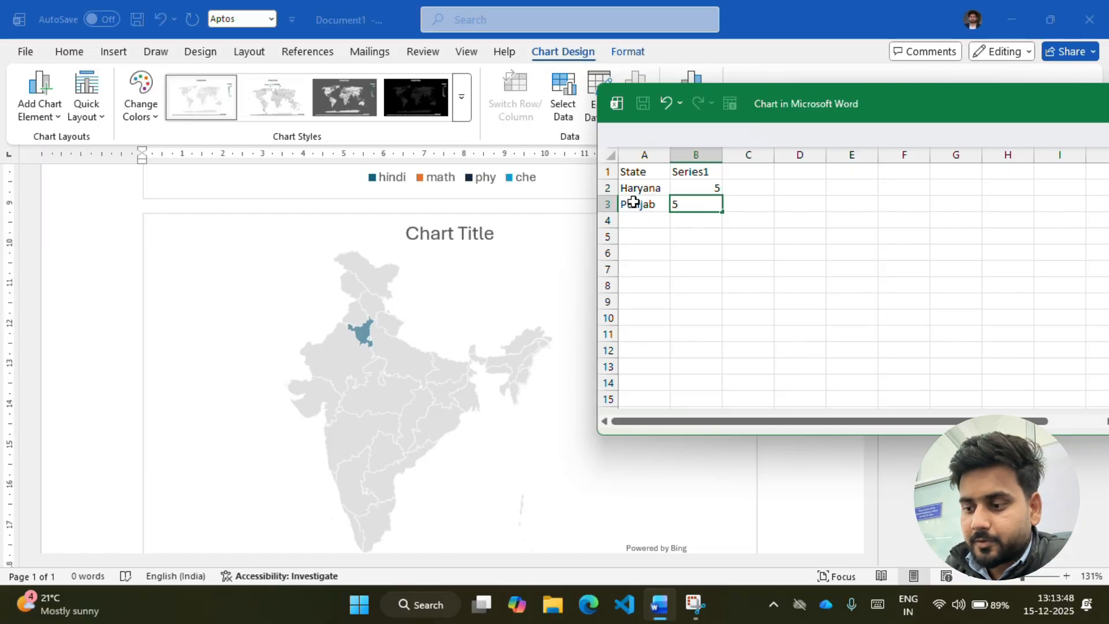
{"action": "key", "text": "Return"}
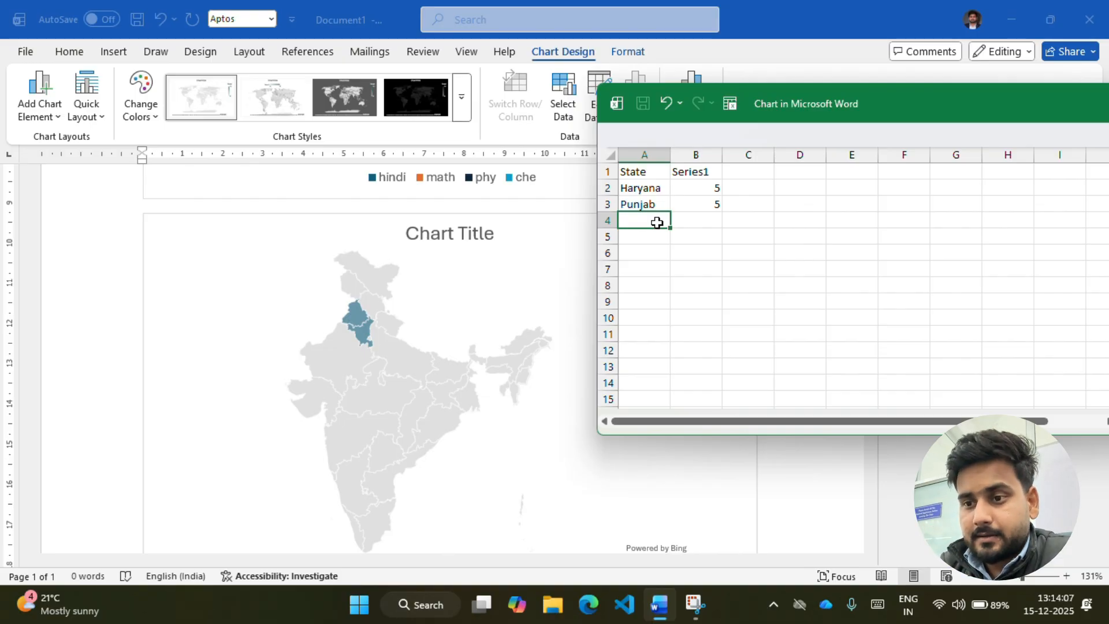
Add Maharashtra with the value 5 in row 4 of the map chart's data and close the data sheet
{"action": "type", "text": "Maharashtra"}
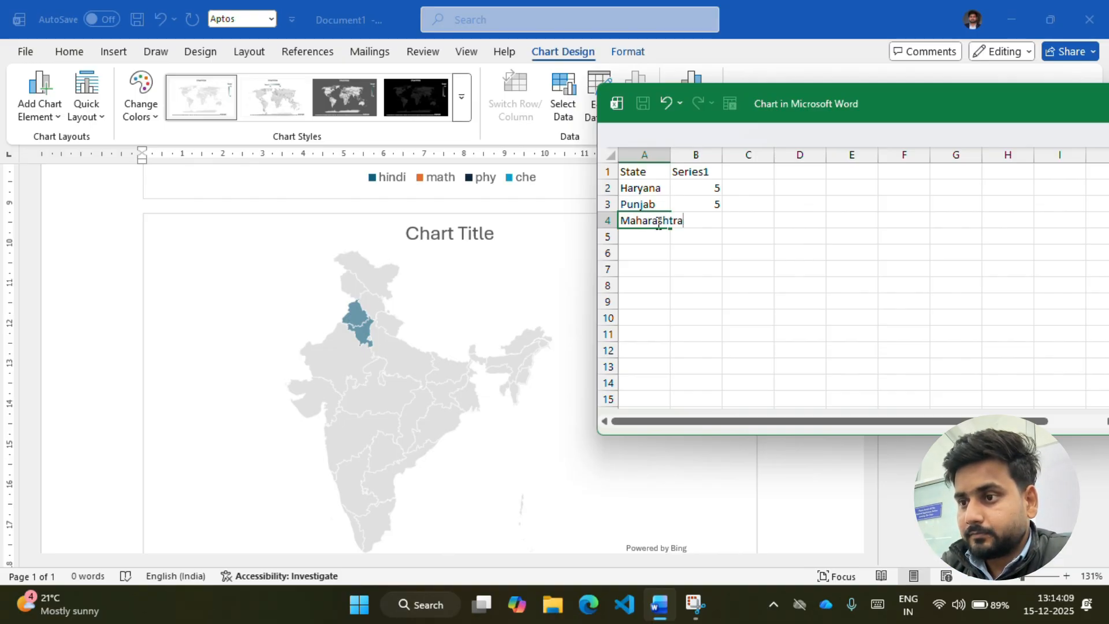
{"action": "key", "text": "Tab"}
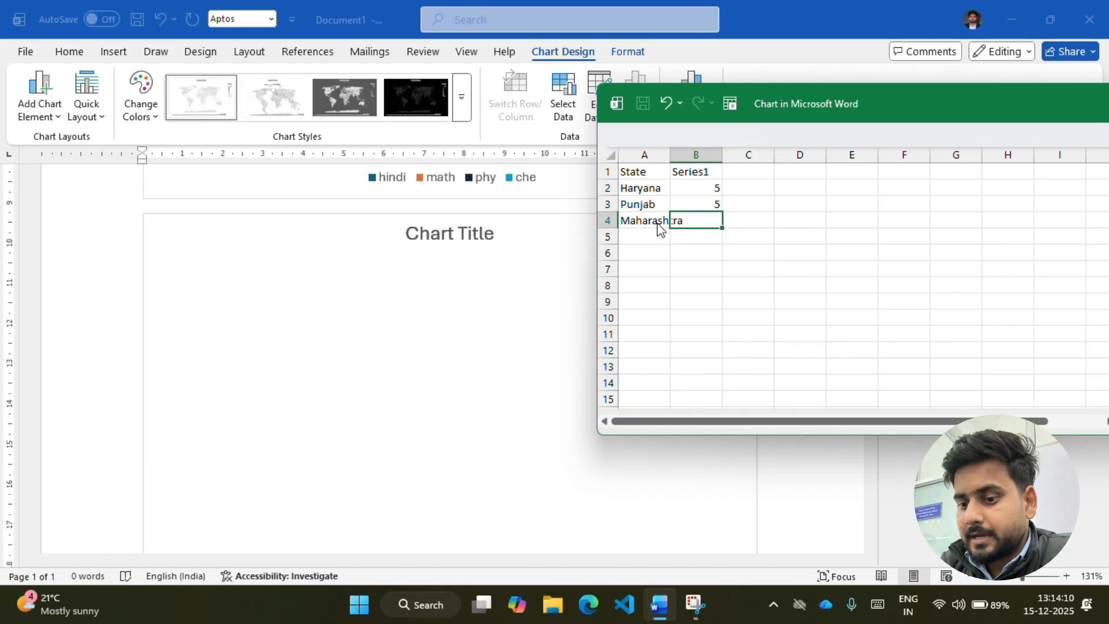
{"action": "type", "text": "5"}
{"action": "key", "text": "Return"}
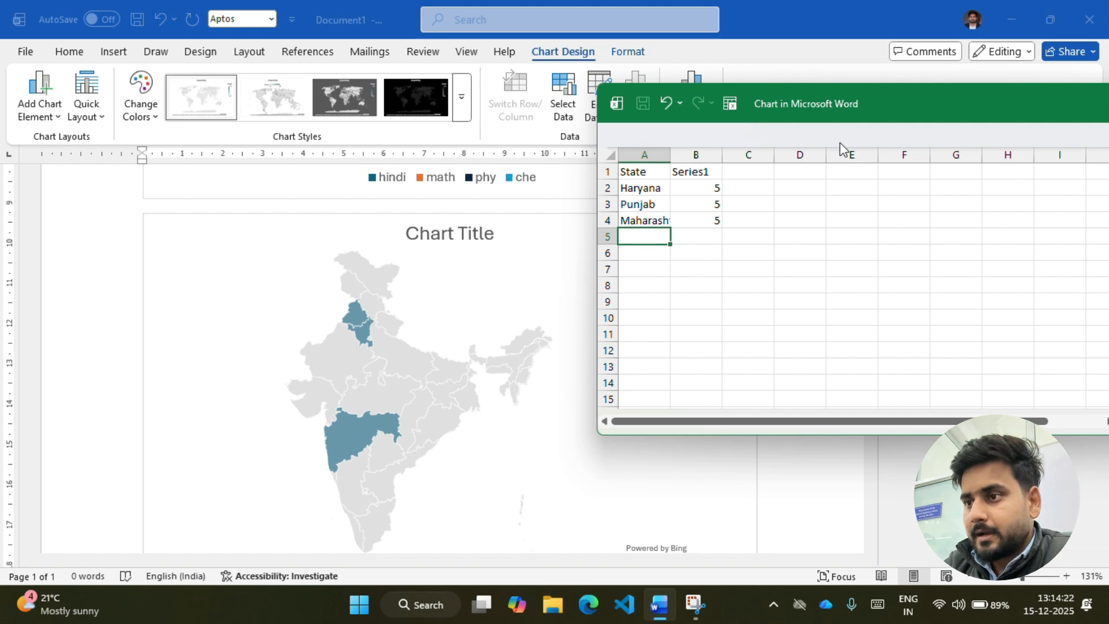
{"action": "left_click_drag", "start_coordinate": [935, 118], "coordinate": [732, 122]}
{"action": "left_click", "coordinate": [911, 110]}
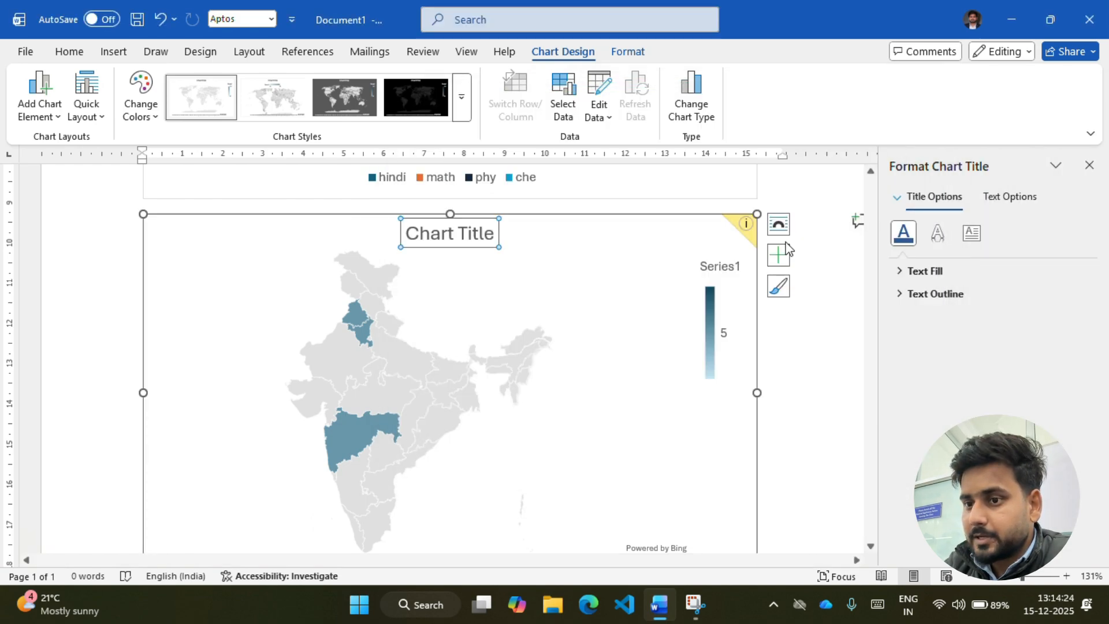
Try the black chart style on the map chart and return it to the first, white style
{"action": "scroll", "coordinate": [540, 470], "scroll_direction": "down", "scroll_amount": 1}
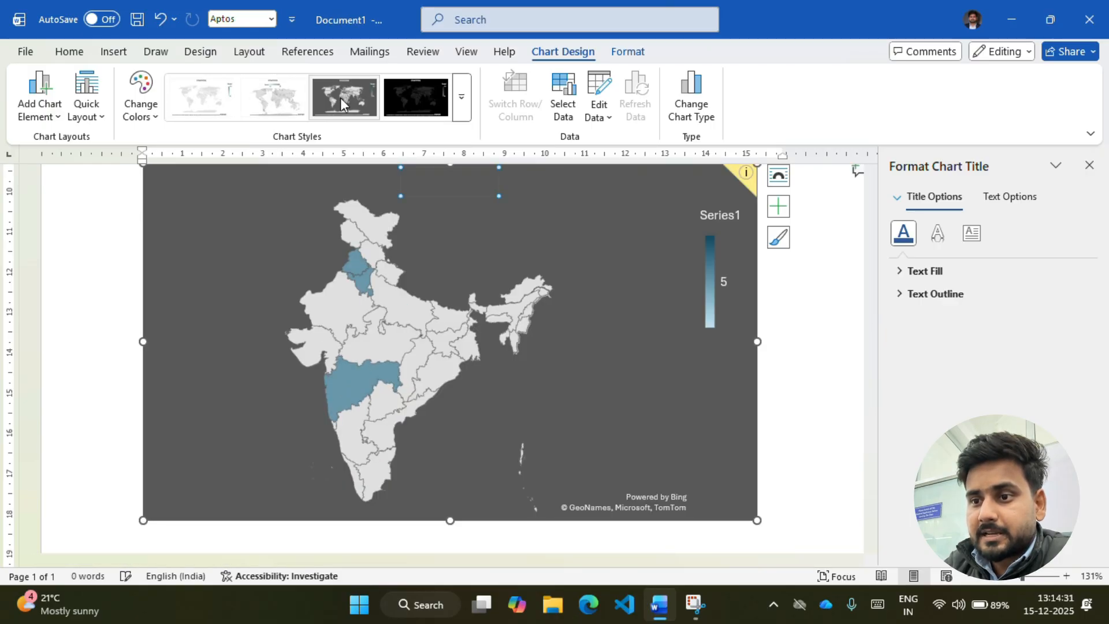
{"action": "left_click", "coordinate": [424, 99]}
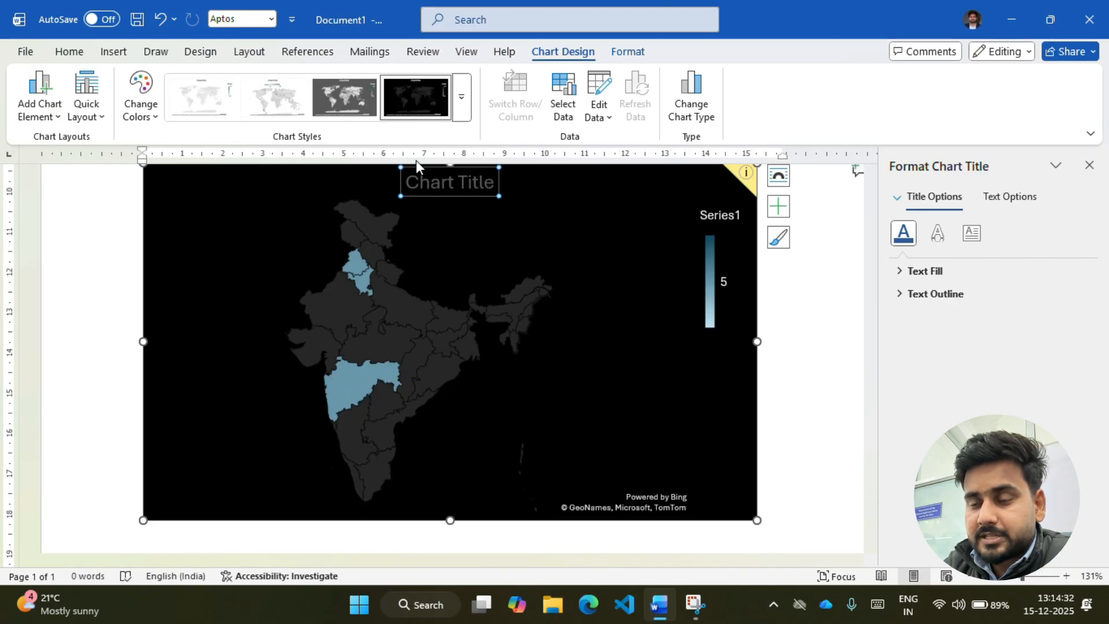
{"action": "left_click", "coordinate": [462, 97]}
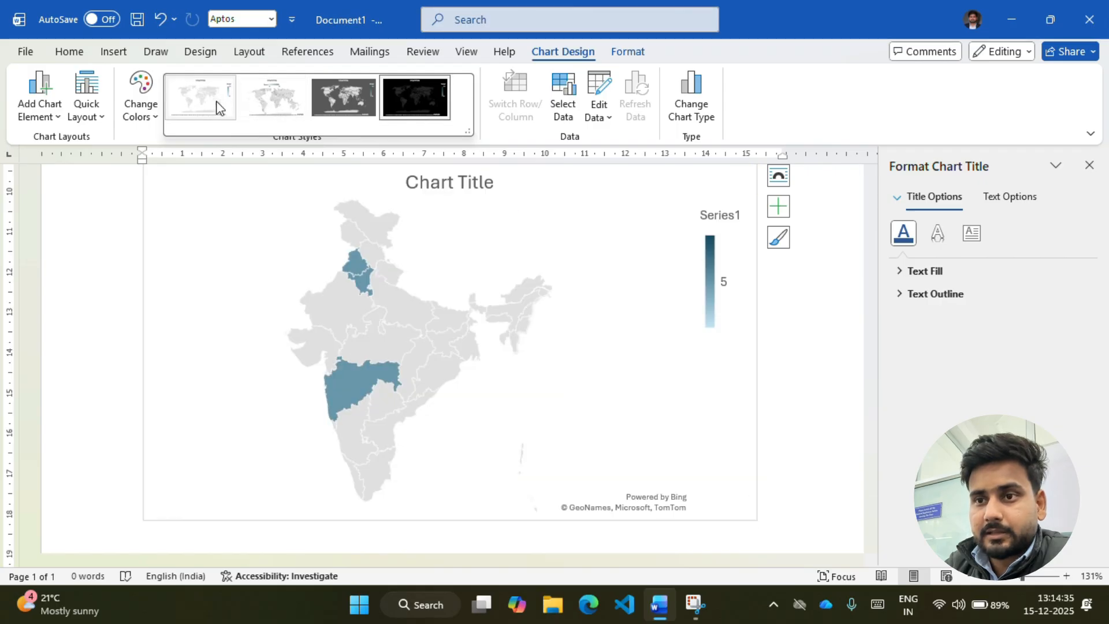
{"action": "left_click", "coordinate": [218, 108]}
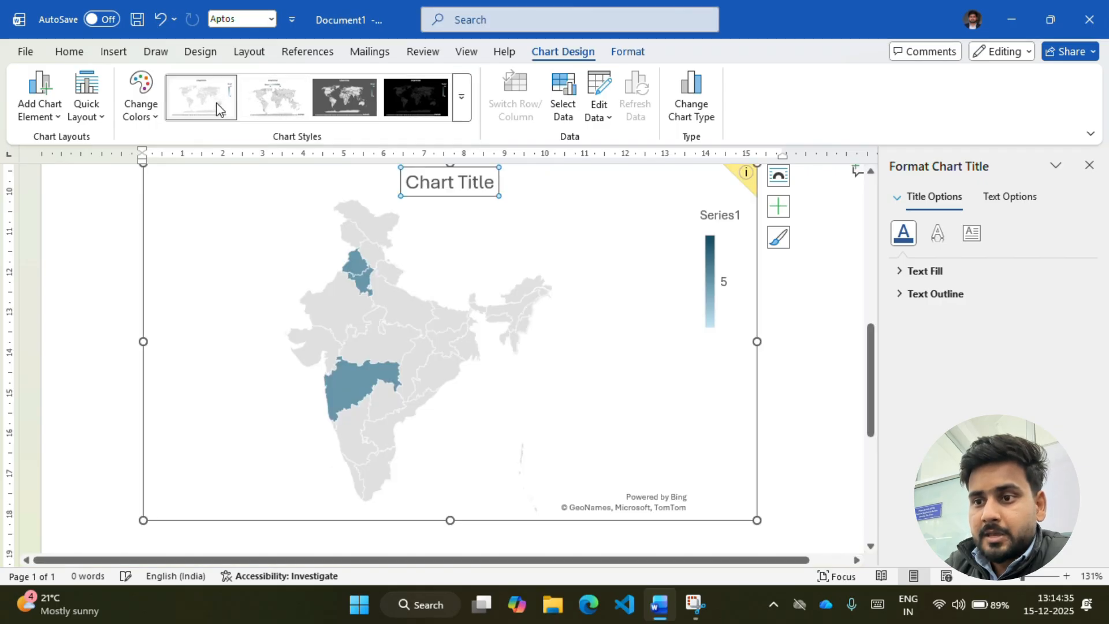
Apply a solid dark grey fill to the map chart's chart area
{"action": "left_click", "coordinate": [363, 379]}
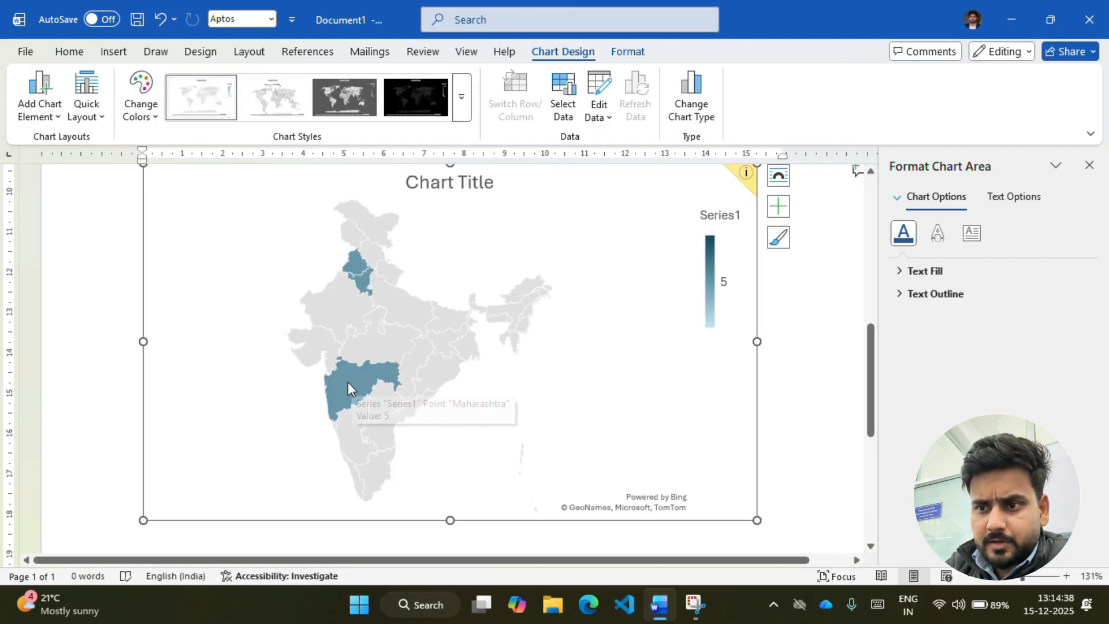
{"action": "left_click", "coordinate": [346, 383]}
{"action": "left_click", "coordinate": [349, 383]}
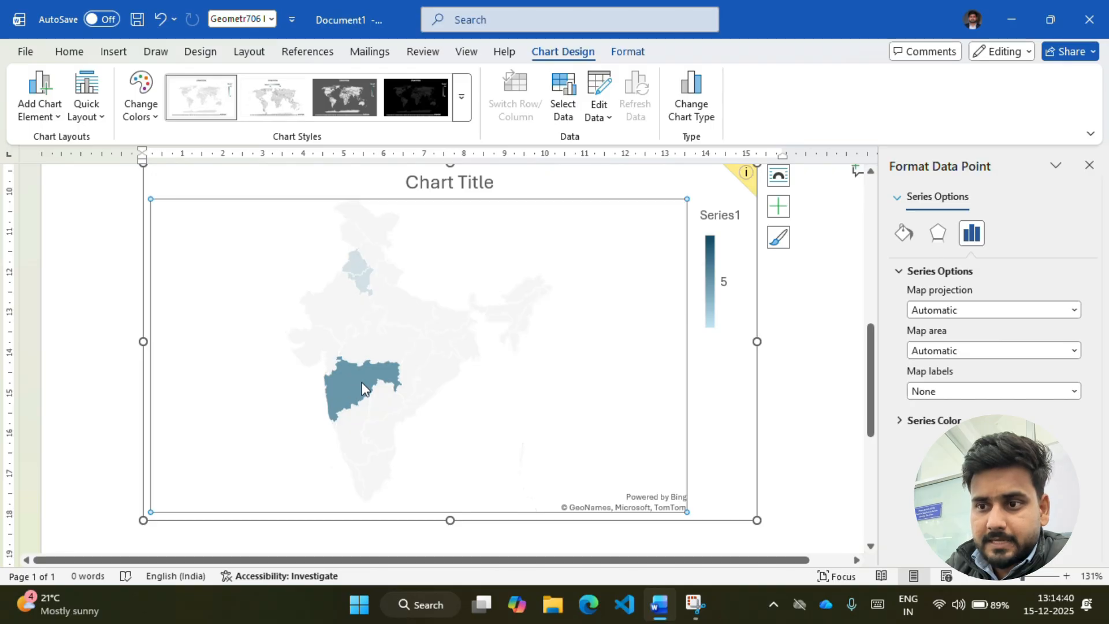
{"action": "left_click", "coordinate": [362, 380]}
{"action": "left_click", "coordinate": [356, 380]}
{"action": "mouse_move", "coordinate": [355, 380]}
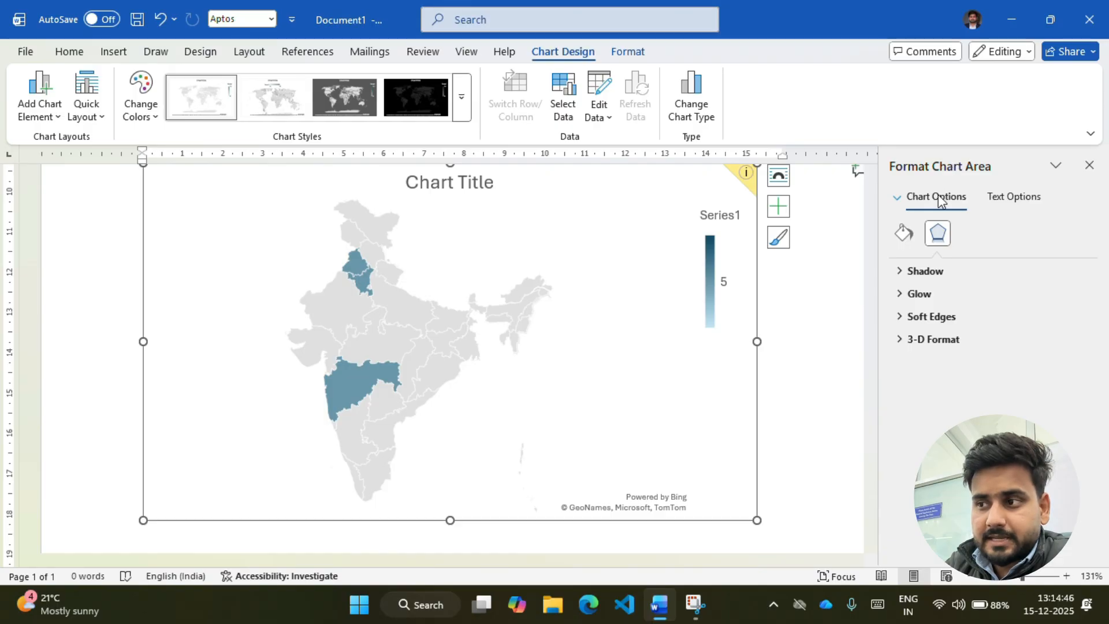
{"action": "left_click", "coordinate": [905, 235]}
{"action": "left_click", "coordinate": [913, 272]}
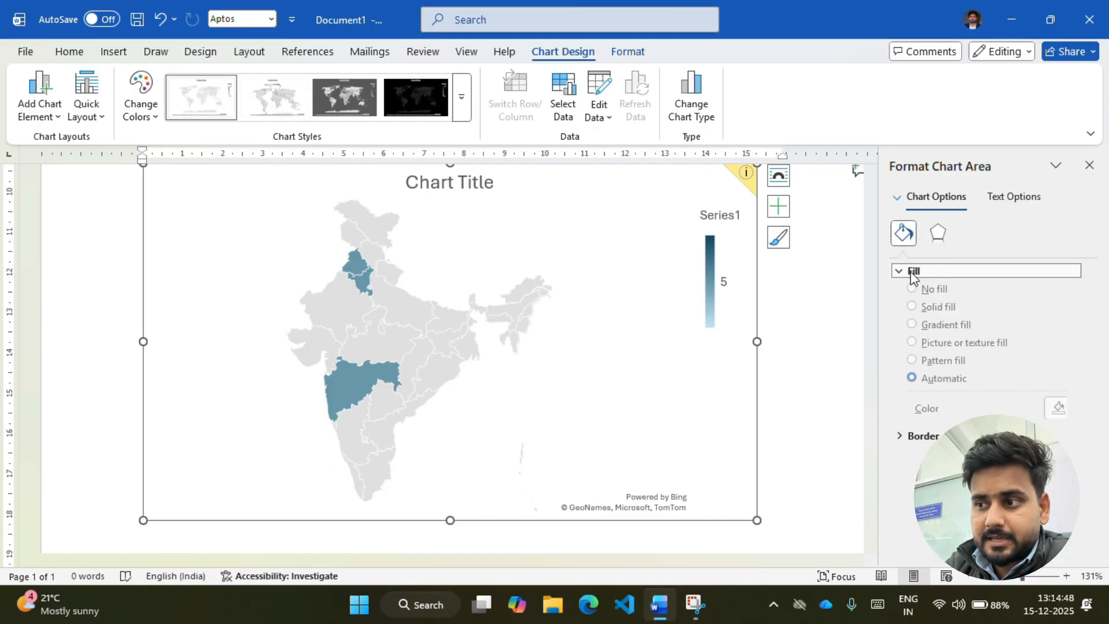
{"action": "left_click", "coordinate": [927, 316]}
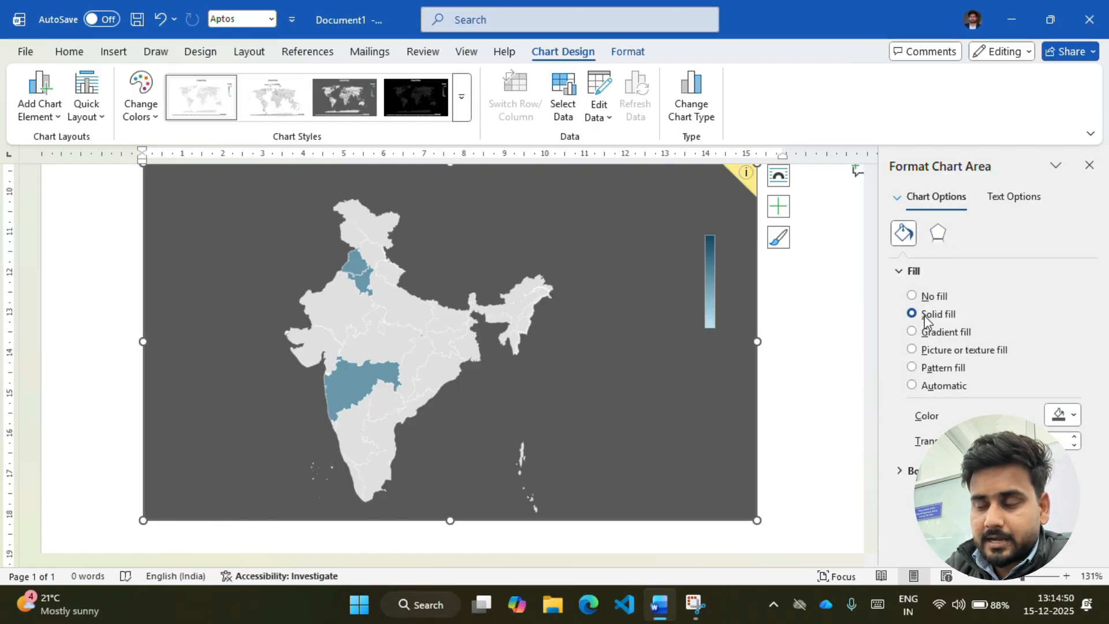
Fill only the Maharashtra region of the map with solid standard red and deselect the chart
{"action": "left_click", "coordinate": [356, 380]}
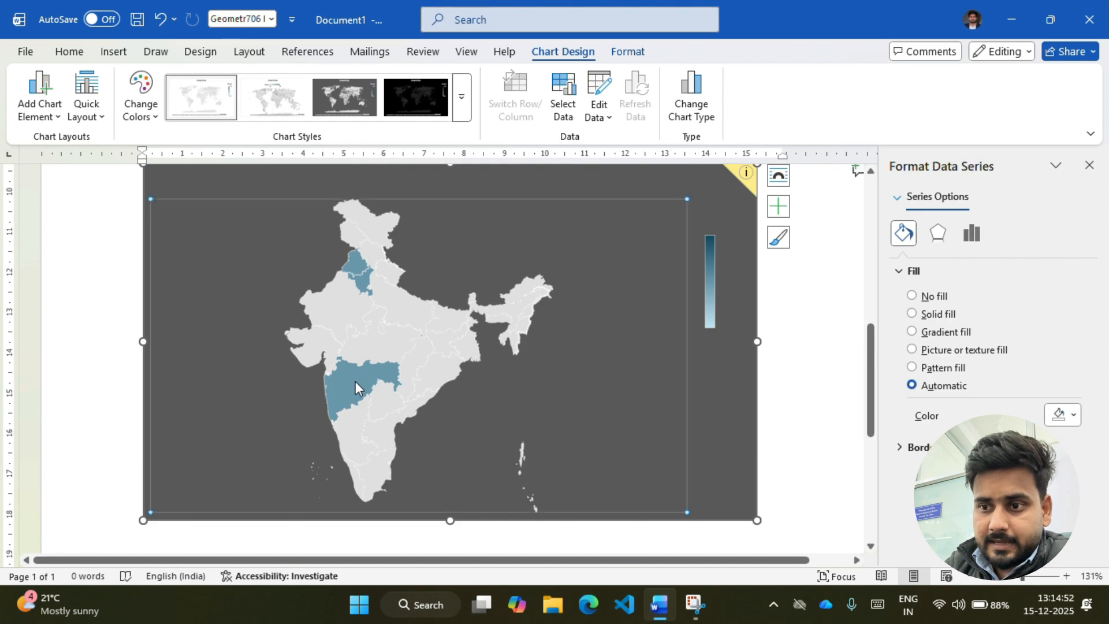
{"action": "left_click", "coordinate": [356, 376]}
{"action": "left_click", "coordinate": [361, 370]}
{"action": "left_click", "coordinate": [360, 378]}
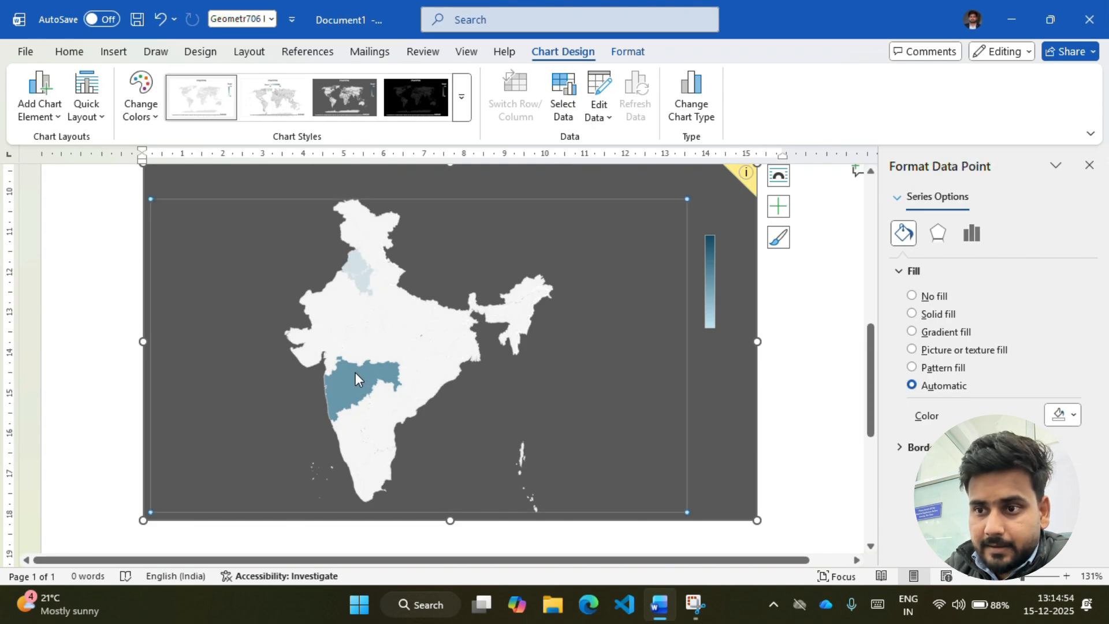
{"action": "left_click", "coordinate": [913, 313]}
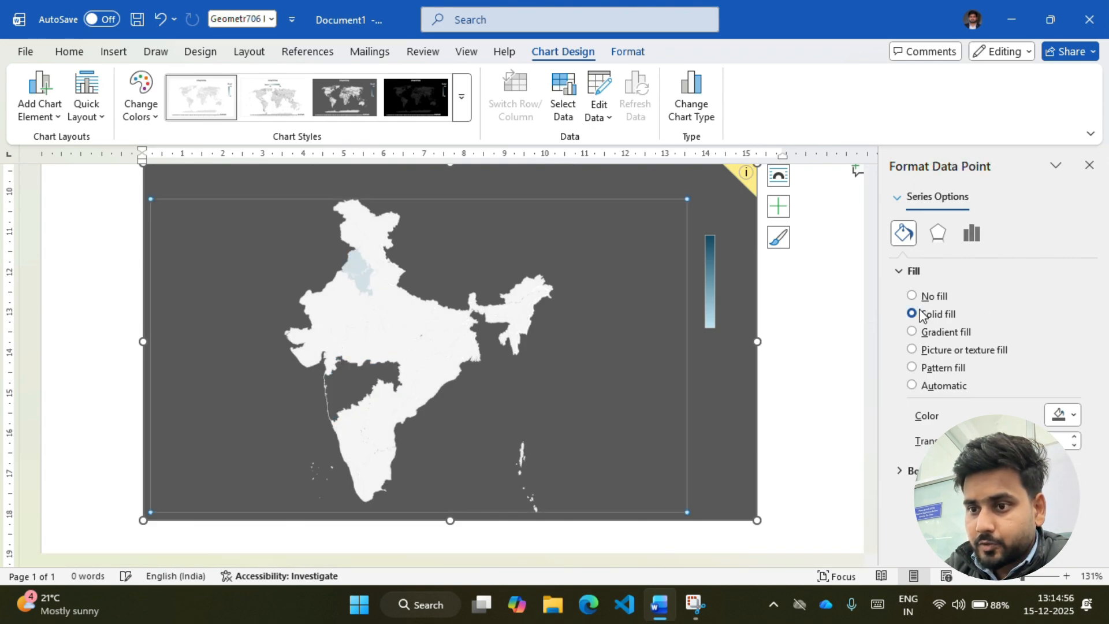
{"action": "left_click", "coordinate": [1073, 415]}
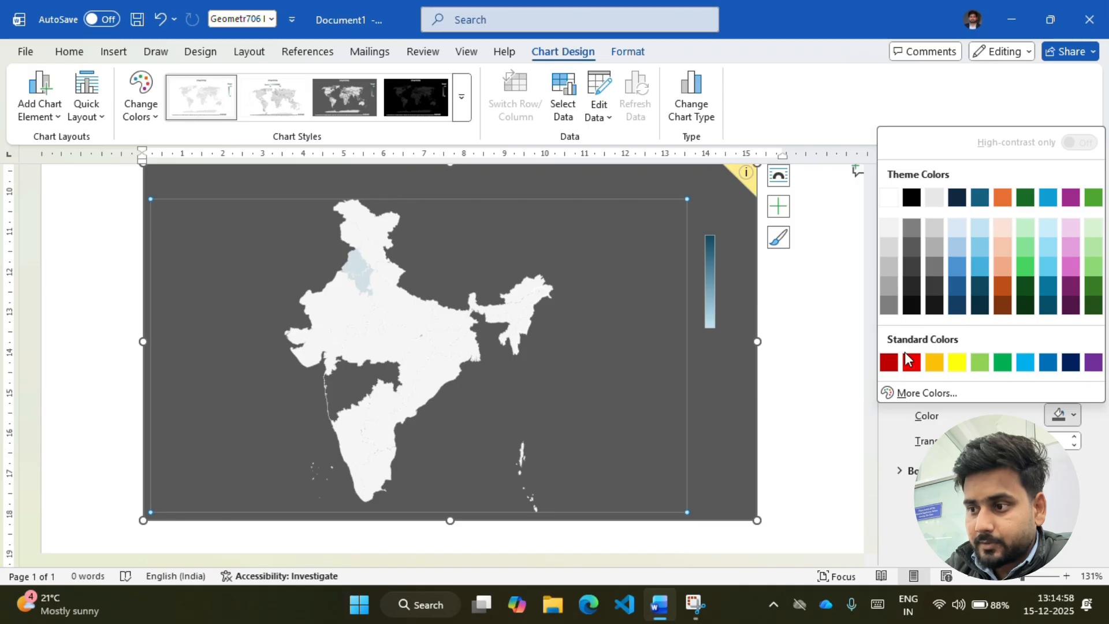
{"action": "left_click", "coordinate": [911, 363]}
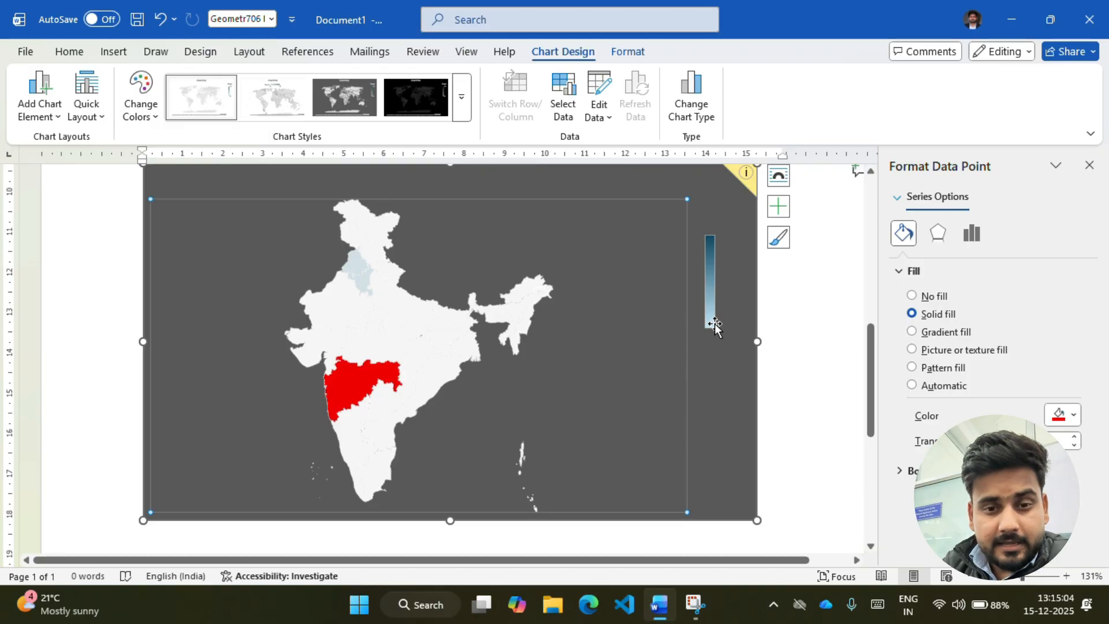
{"action": "left_click", "coordinate": [782, 319]}
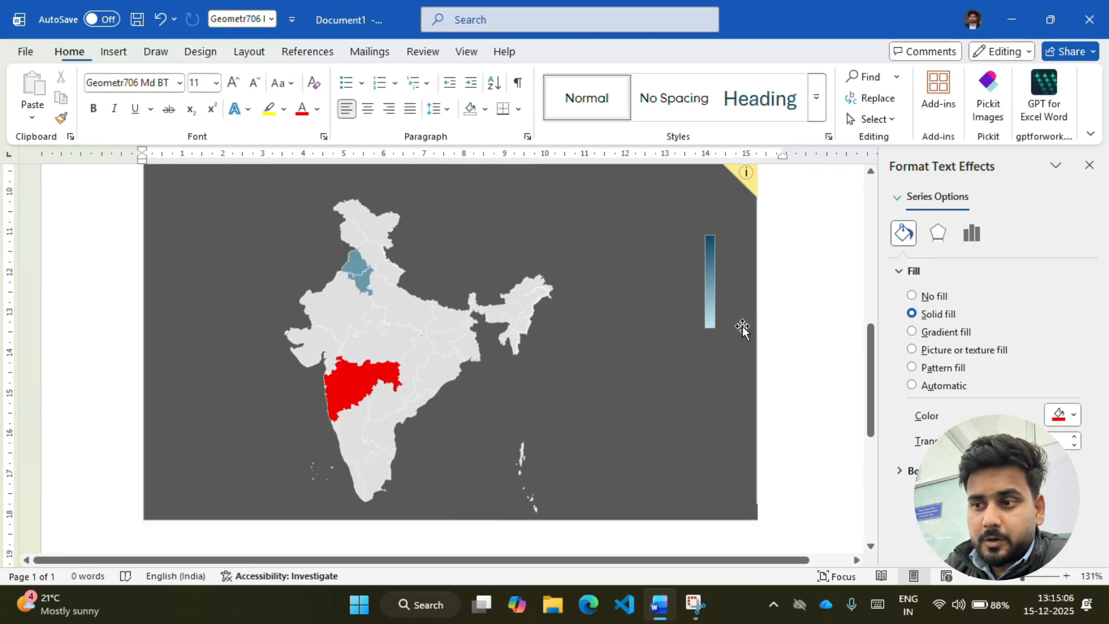
{"action": "left_click", "coordinate": [743, 325]}
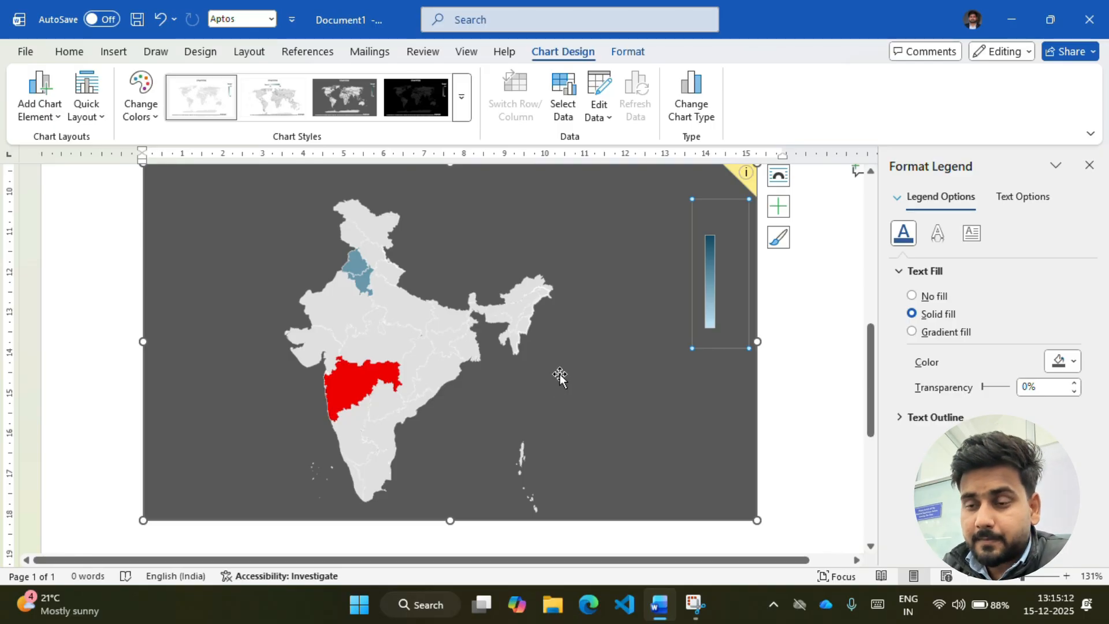
{"action": "scroll", "coordinate": [581, 372], "scroll_direction": "up", "scroll_amount": 1}
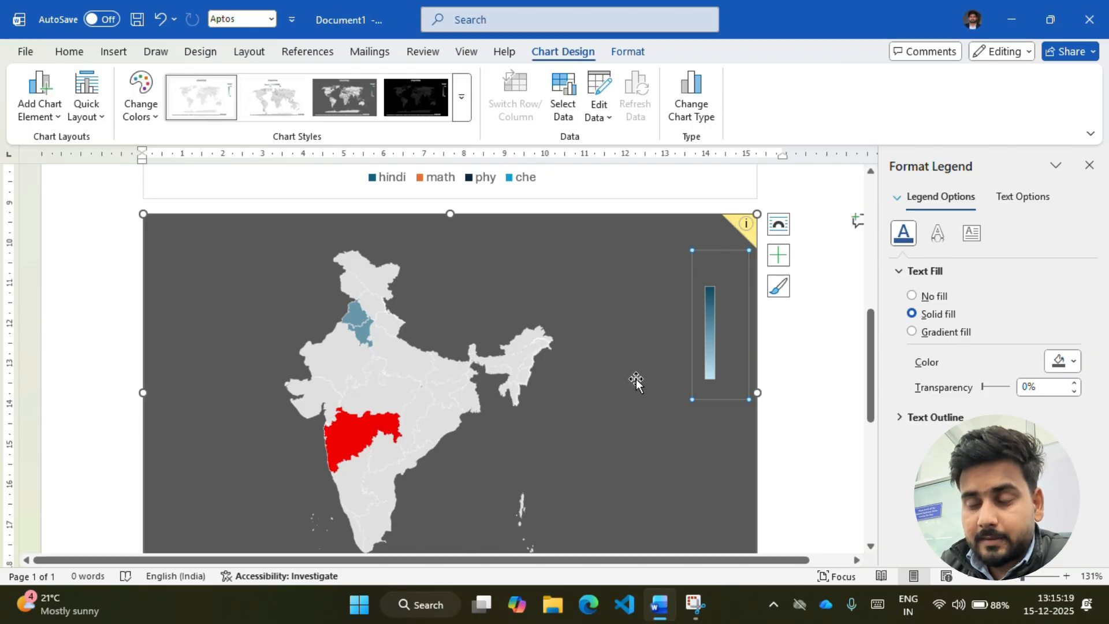
{"action": "scroll", "coordinate": [636, 379], "scroll_direction": "down", "scroll_amount": 1}
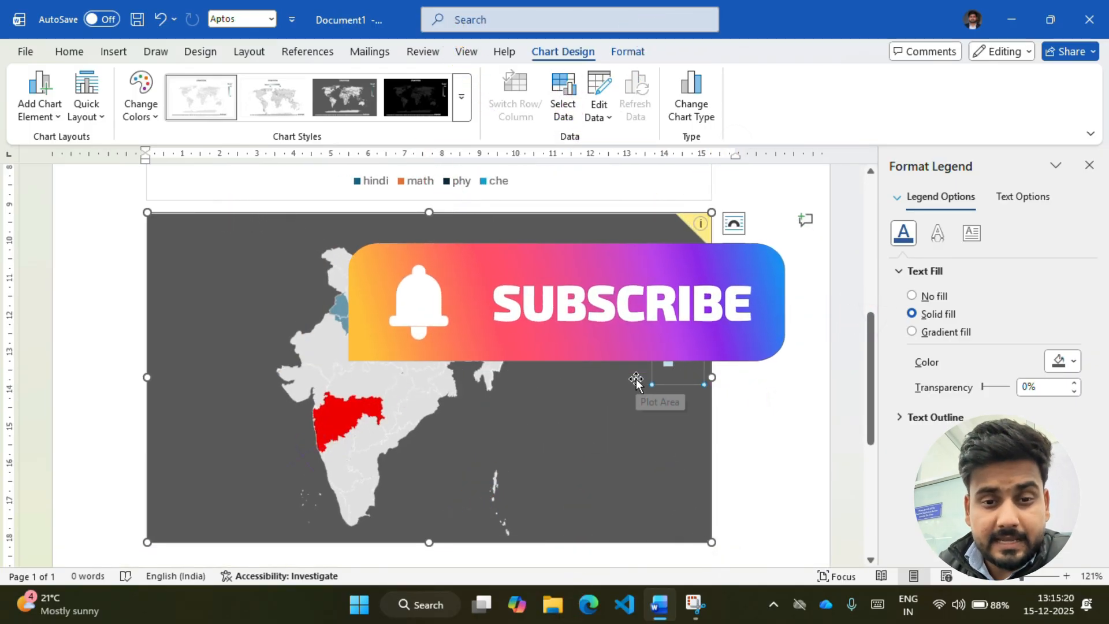